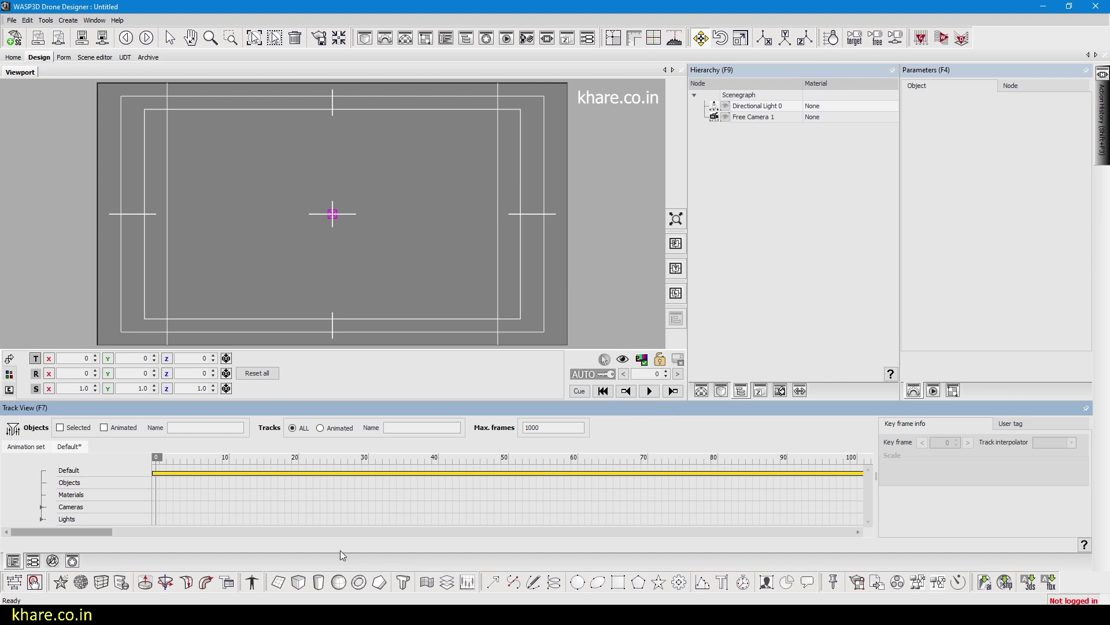
Create a cube placed at about X -352, Y 64 in the viewport's upper-left area, and add a sphere to the scene.
click(298, 582)
drag(342, 182, 182, 153)
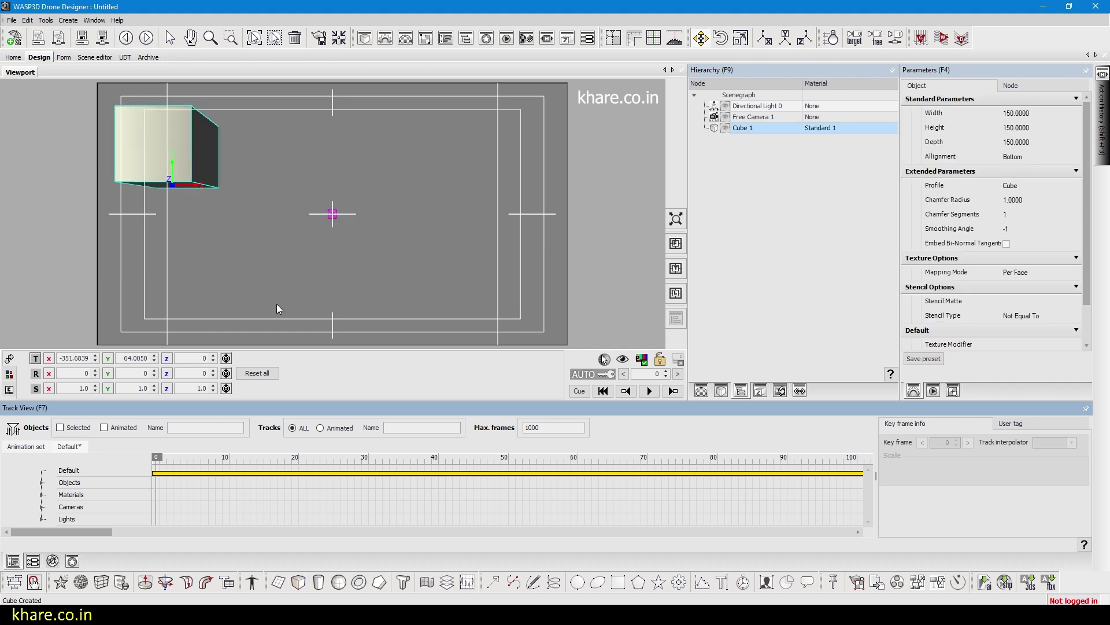
click(339, 581)
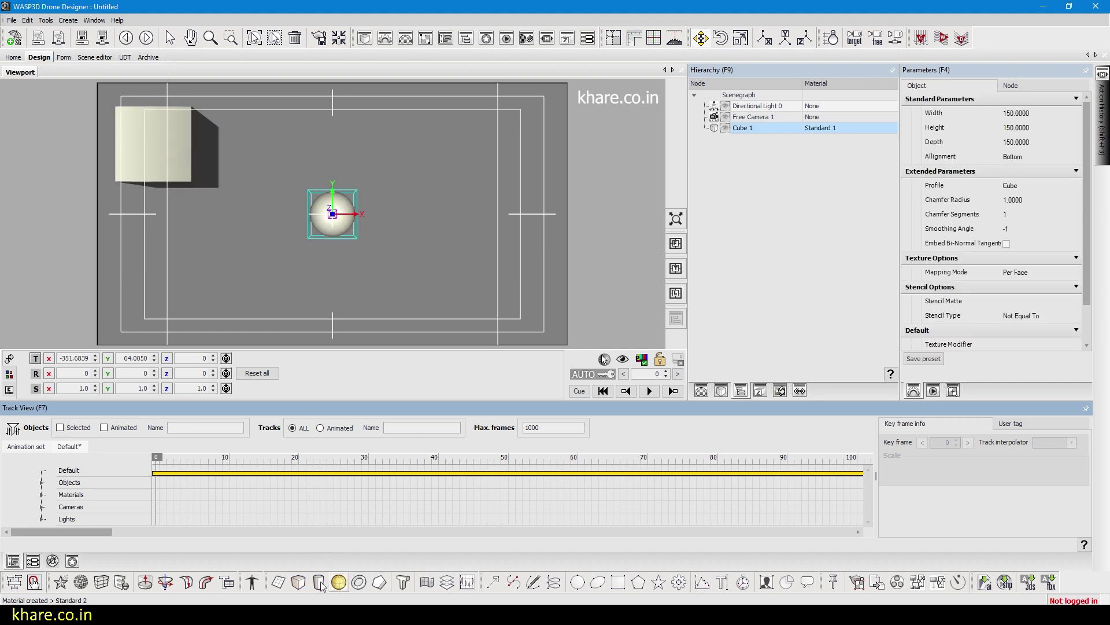
Set the diffuse colour of the cube's Standard 1 material to red.
click(769, 130)
right_click(769, 130)
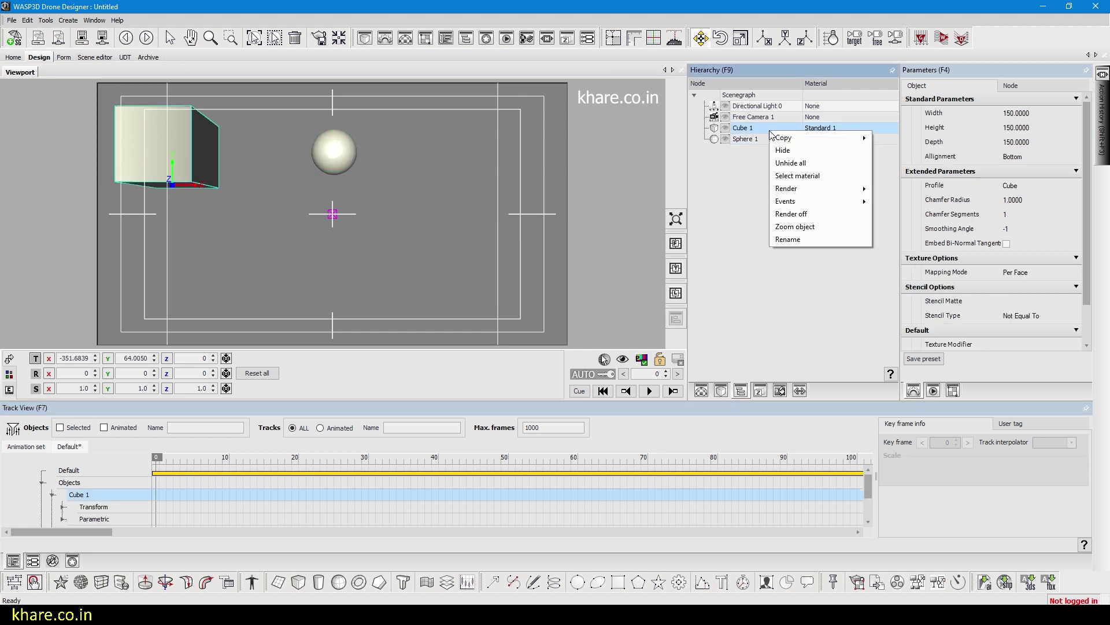
click(794, 176)
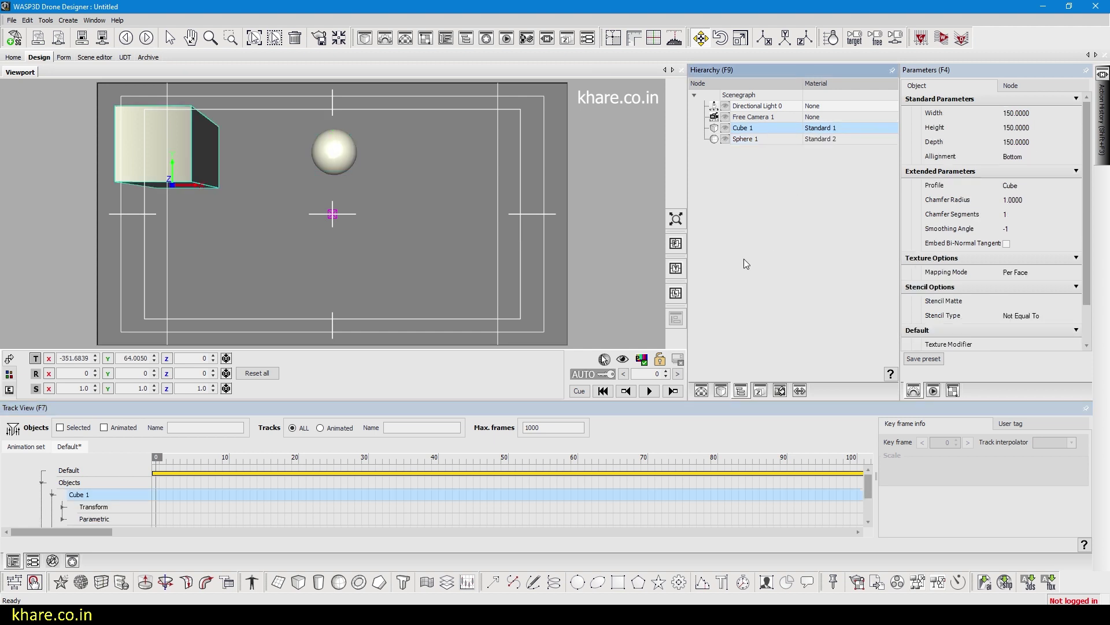
click(701, 392)
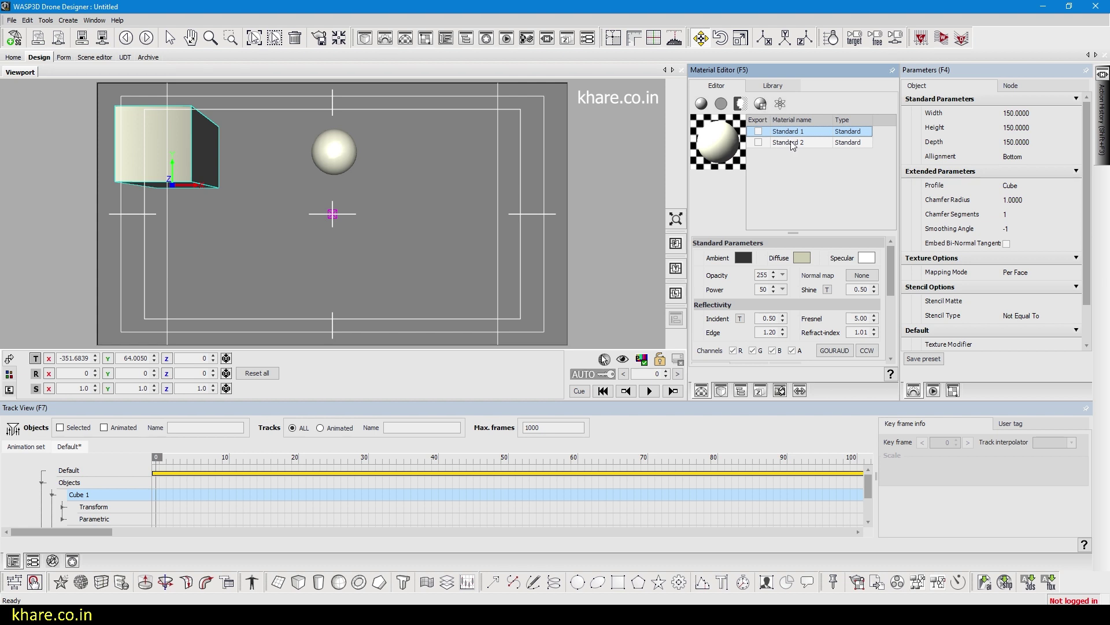
click(803, 258)
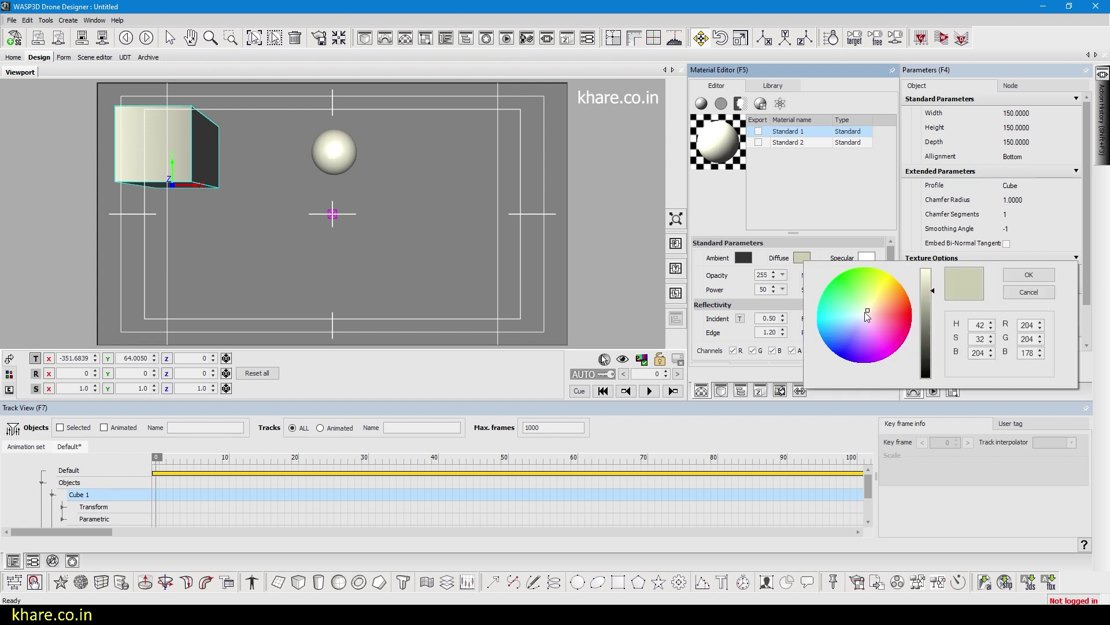
drag(866, 311, 921, 314)
click(1030, 274)
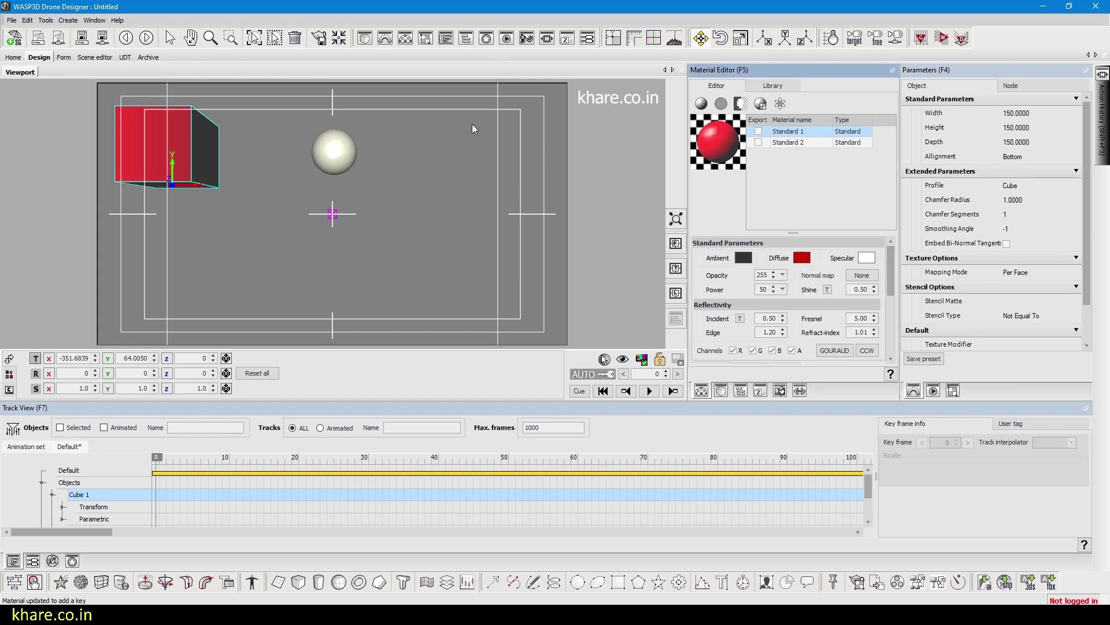
Move the sphere below the cube to about X -308.5, Y -167.7 and bring back the scene hierarchy.
drag(356, 146, 428, 154)
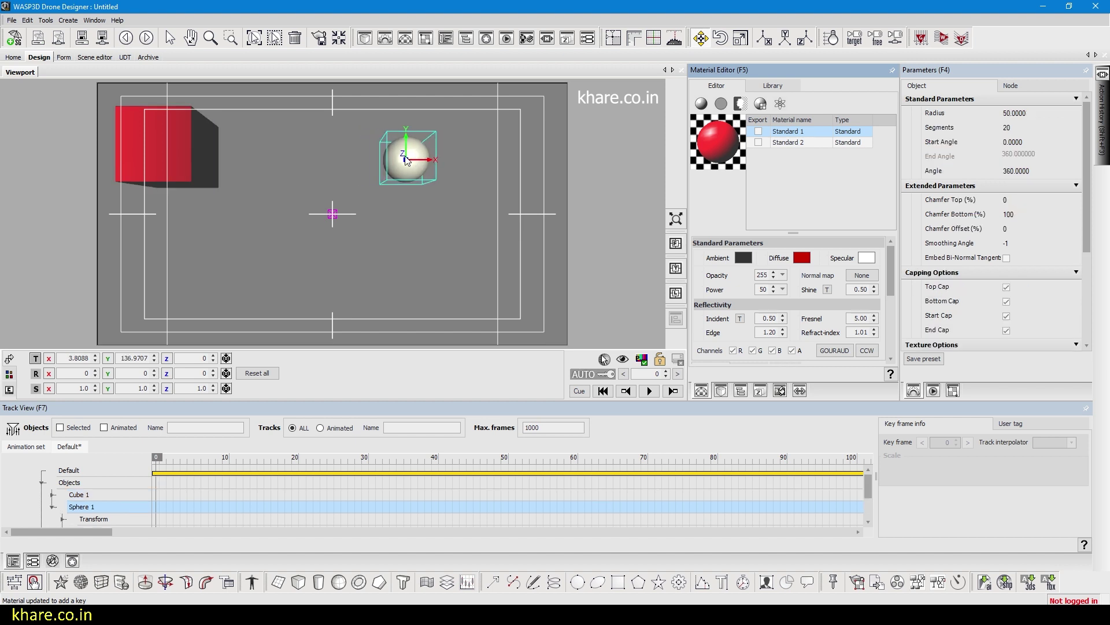
click(213, 460)
key(ctrl+z)
click(741, 389)
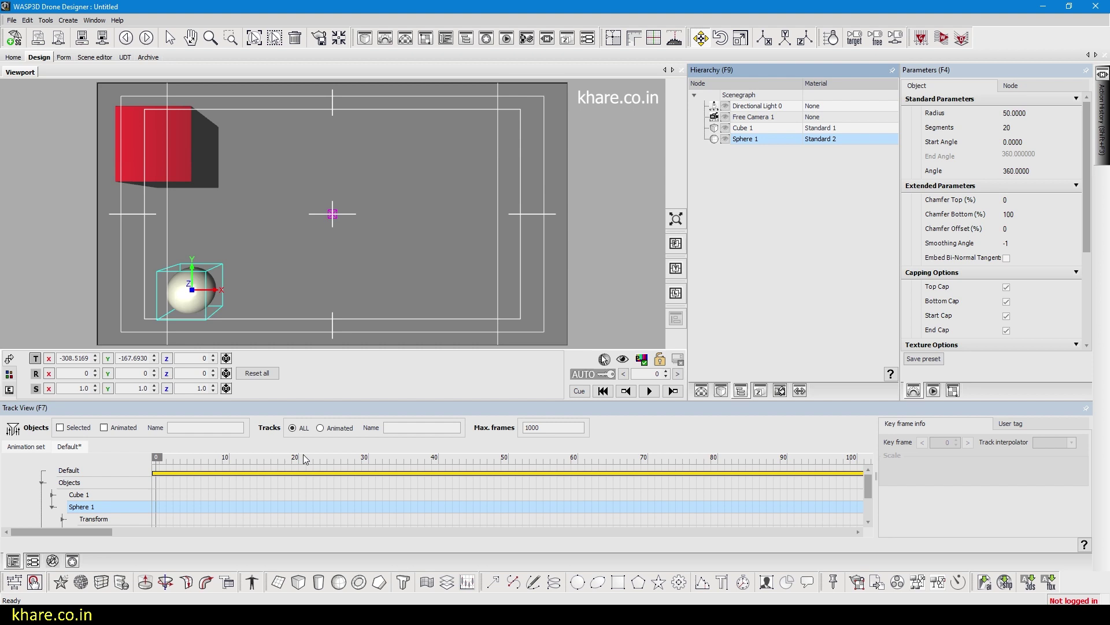
With auto-keying on, keyframe the sphere's position at frame 0 and move it to about X 391.5 at frame 30.
click(583, 375)
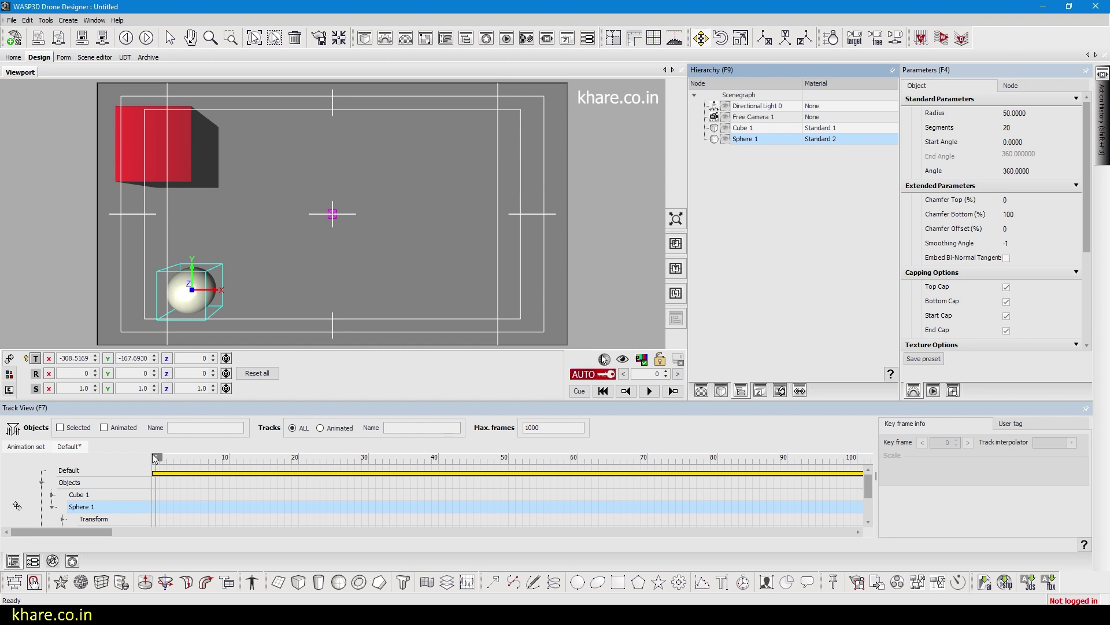
click(96, 356)
click(96, 361)
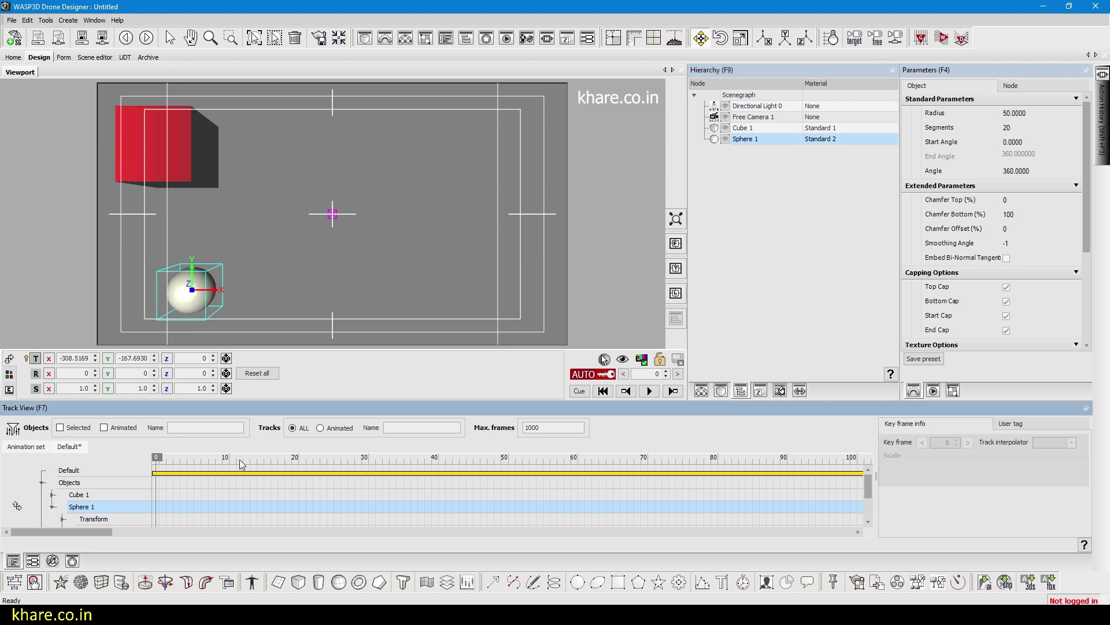
drag(240, 459, 365, 459)
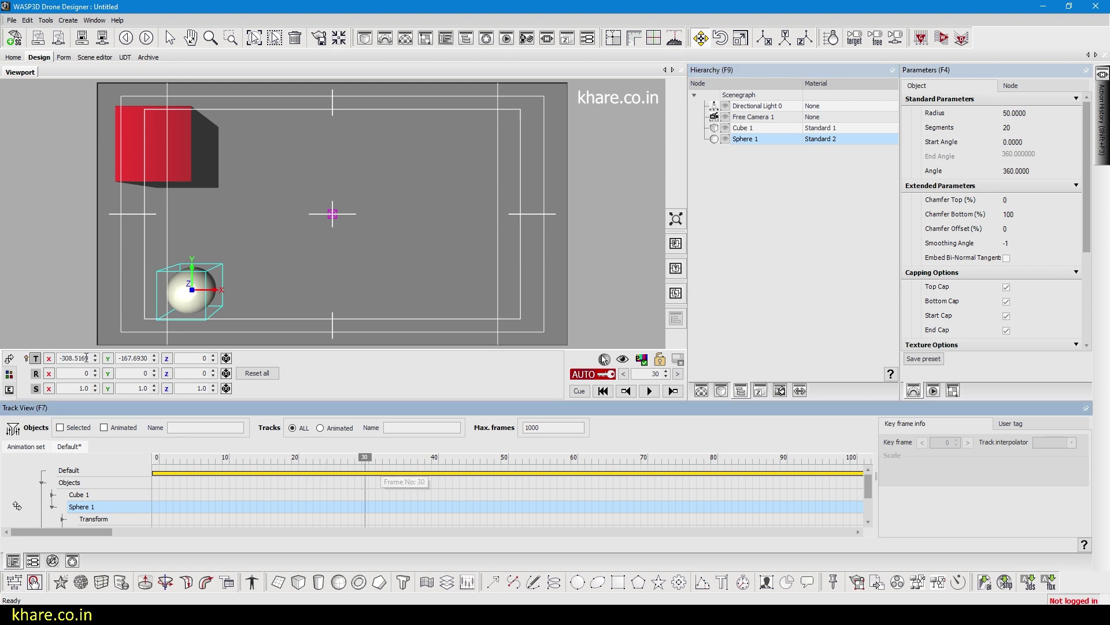
drag(87, 358, 706, 358)
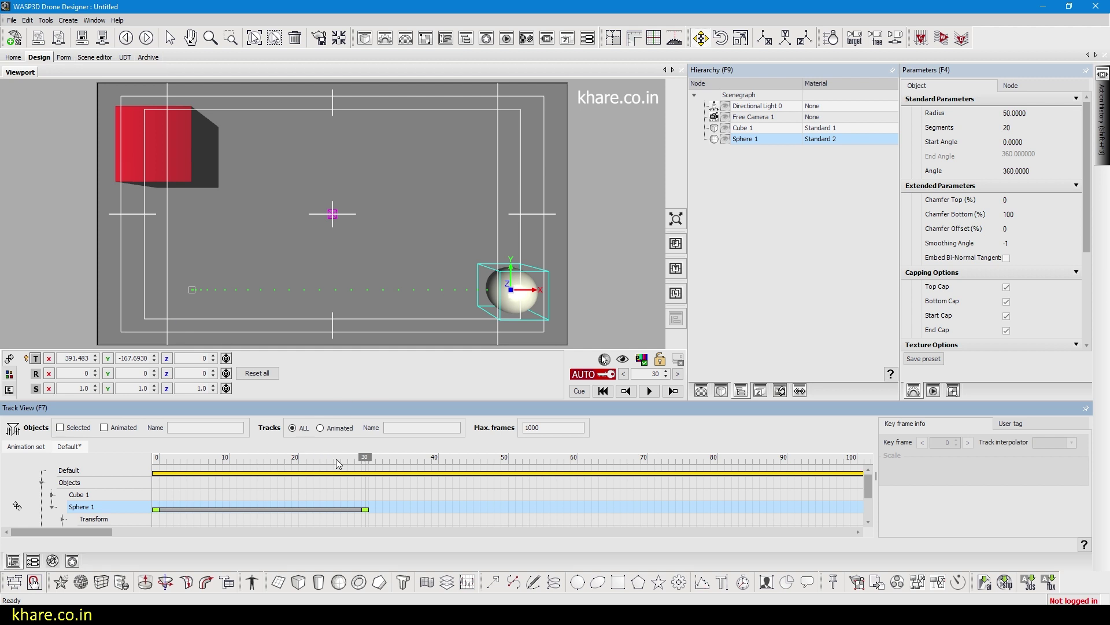
Play the sphere's movement from the first frame and cue the animation back to the start.
drag(337, 464, 75, 454)
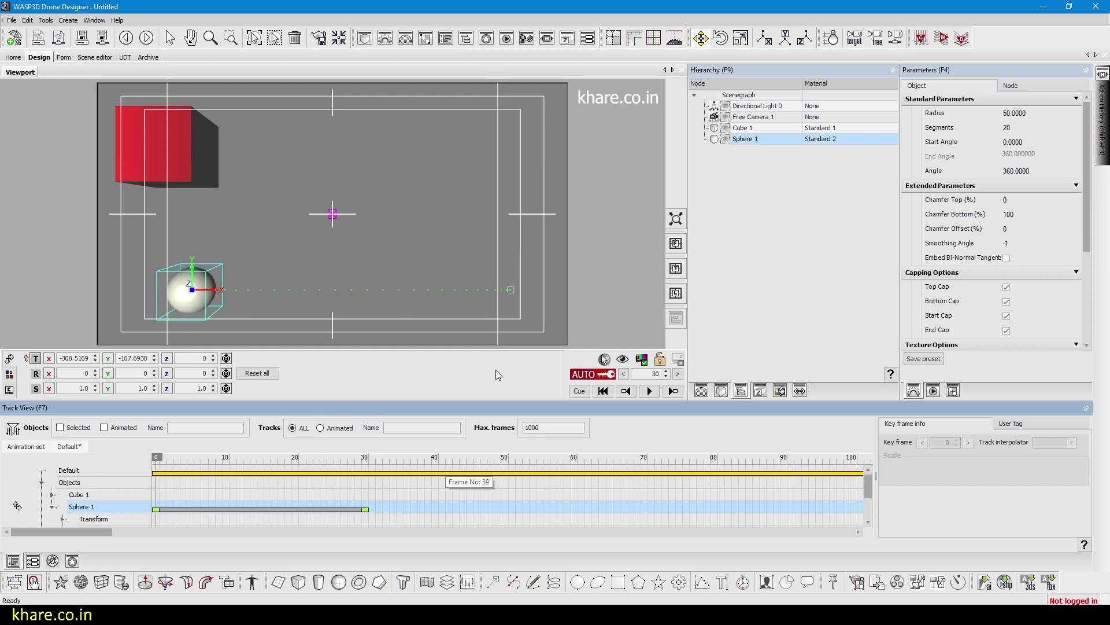
click(645, 393)
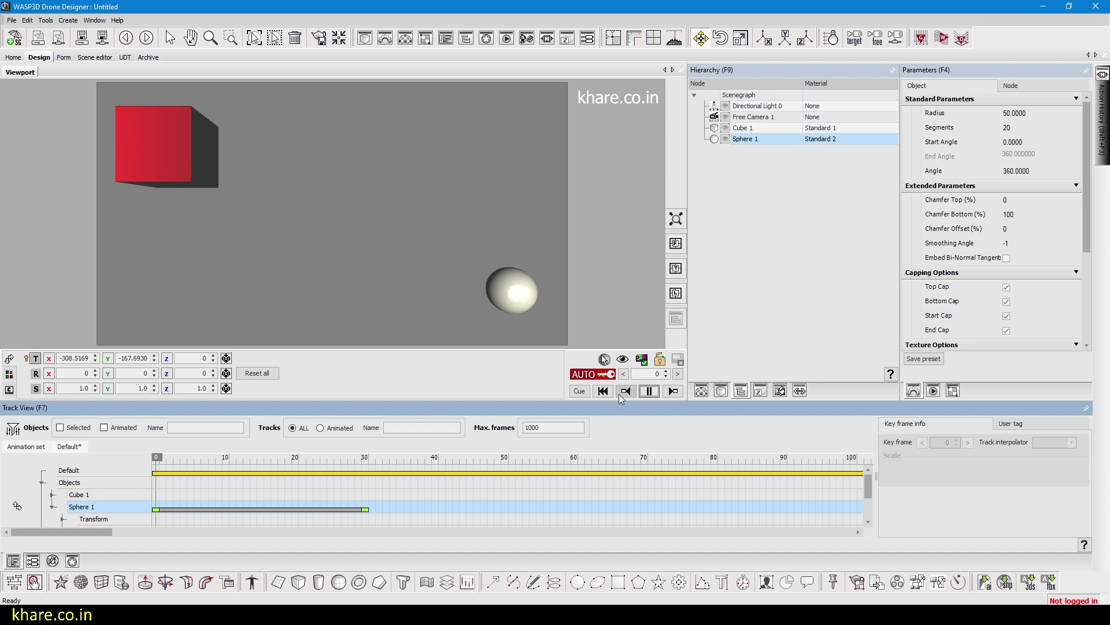
click(579, 391)
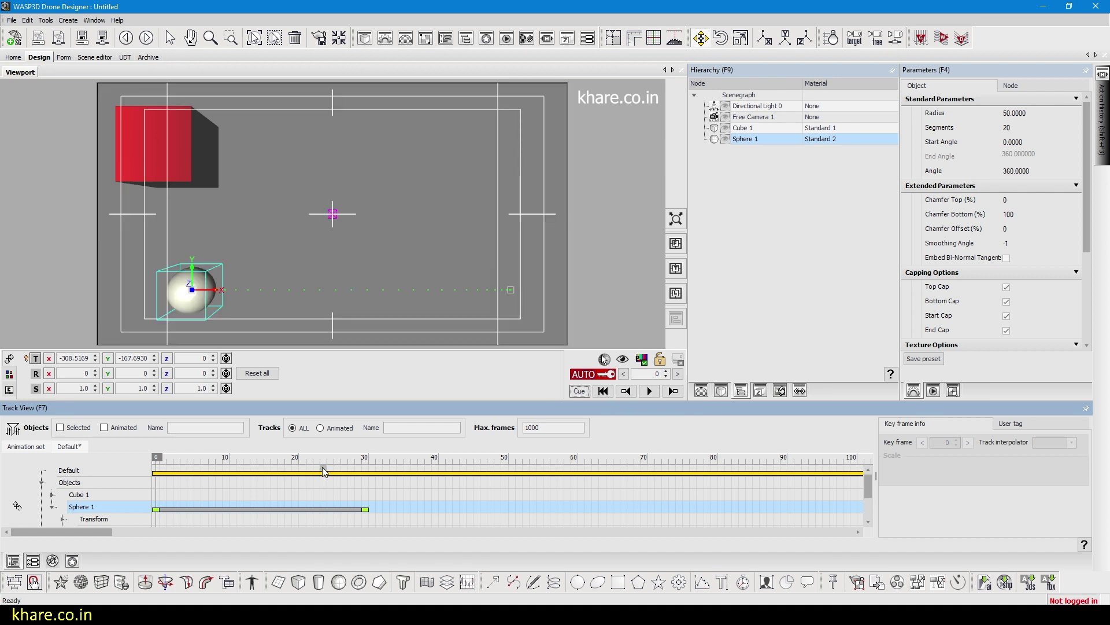
Add a GoTo control at about frame 31 of the Default track that jumps back to frame 0.
click(379, 461)
click(421, 462)
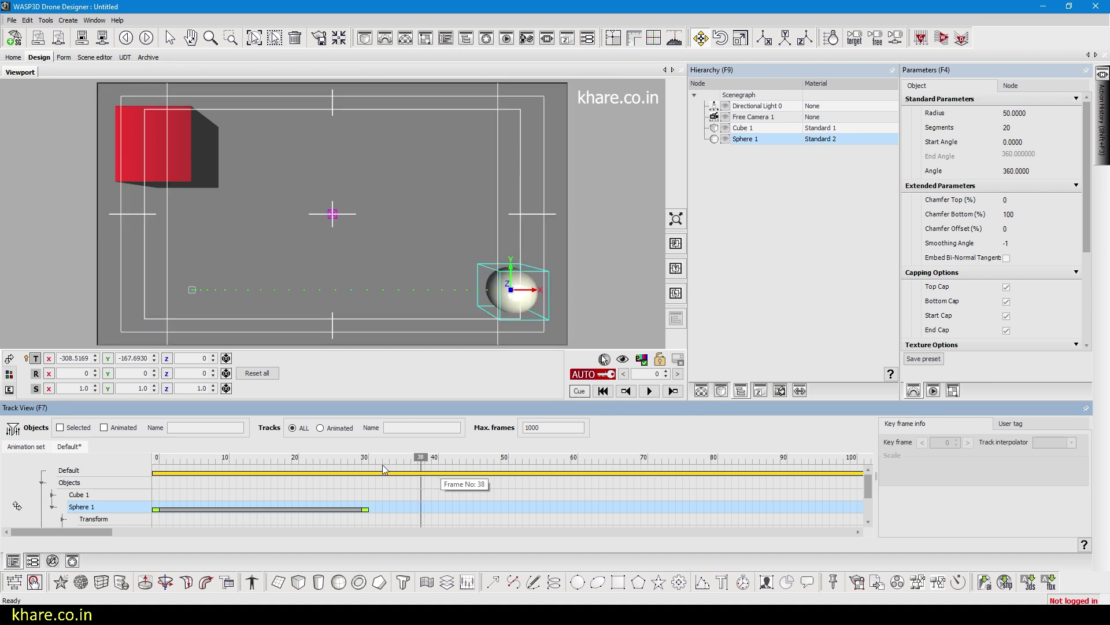
right_click(376, 470)
mouse_move(389, 474)
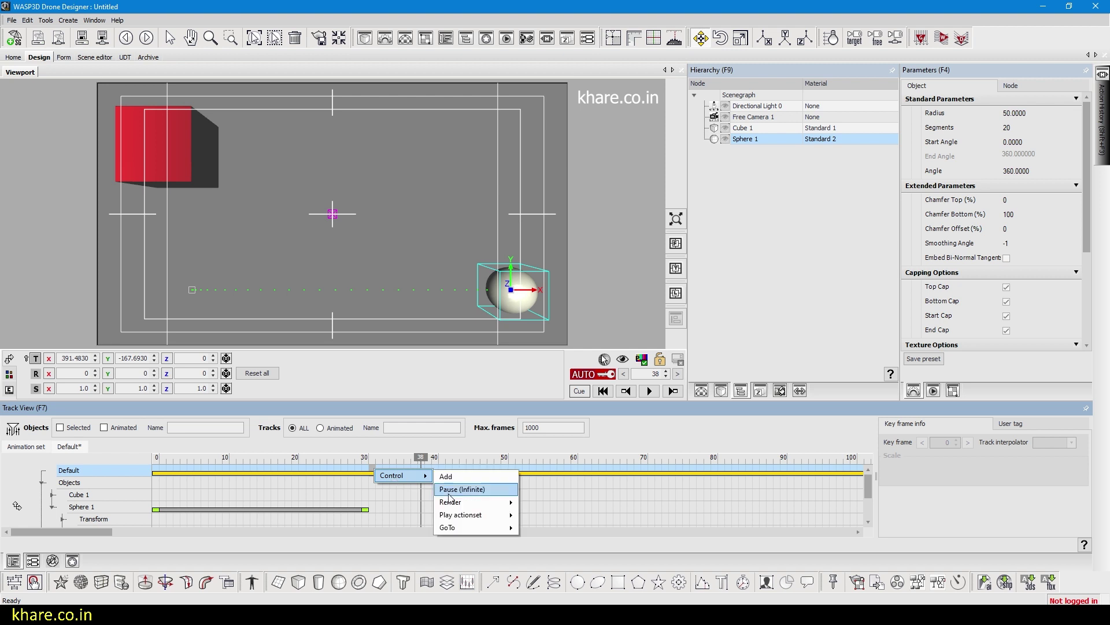
mouse_move(473, 525)
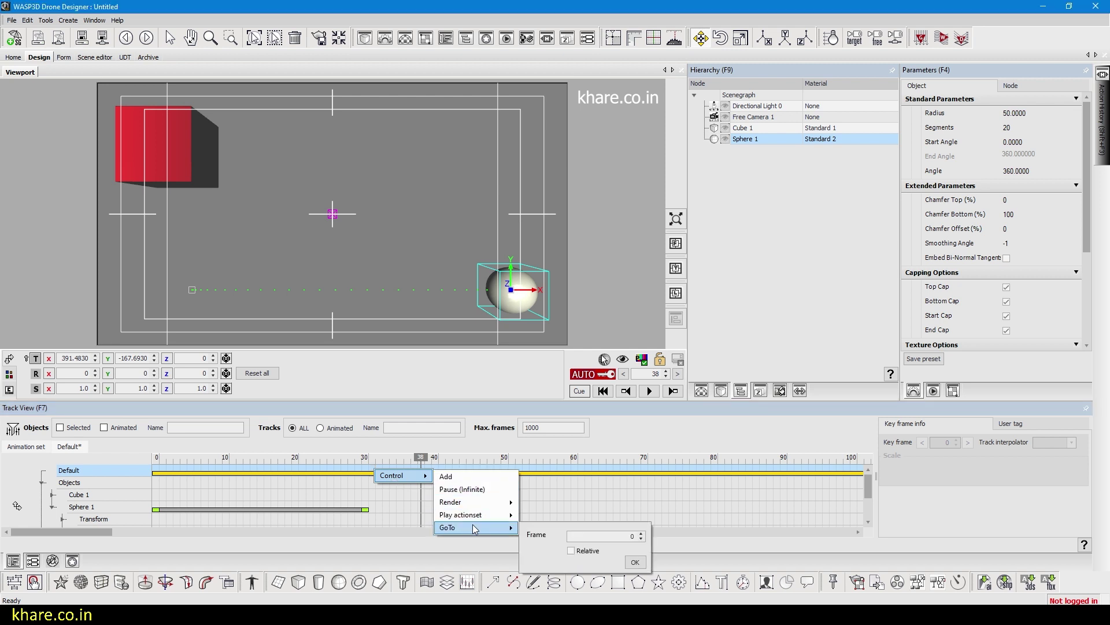
click(635, 562)
Play the animation from the start to check the sphere's looping, and return to frame 0.
click(578, 391)
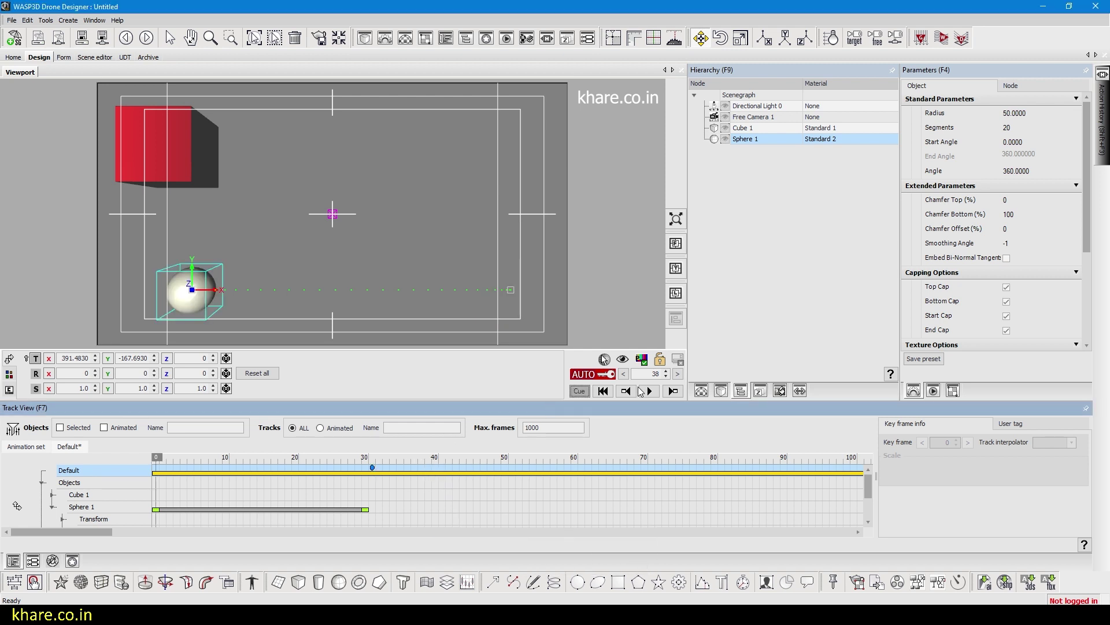
click(649, 390)
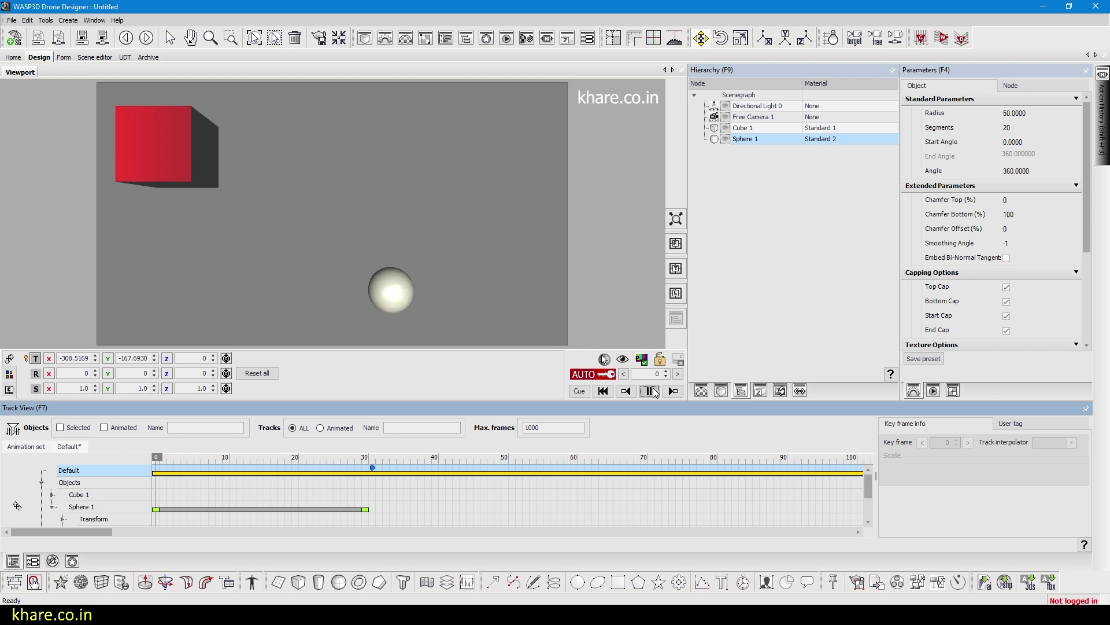
click(159, 471)
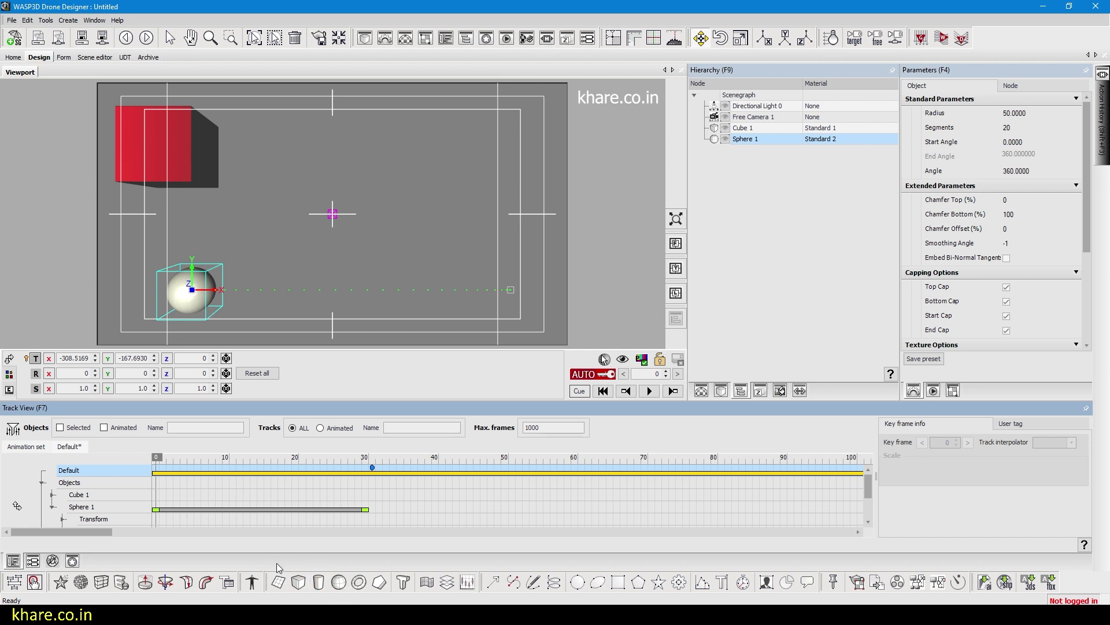
Add a cylinder, a ring and an N-gon primitive to the scene.
click(319, 583)
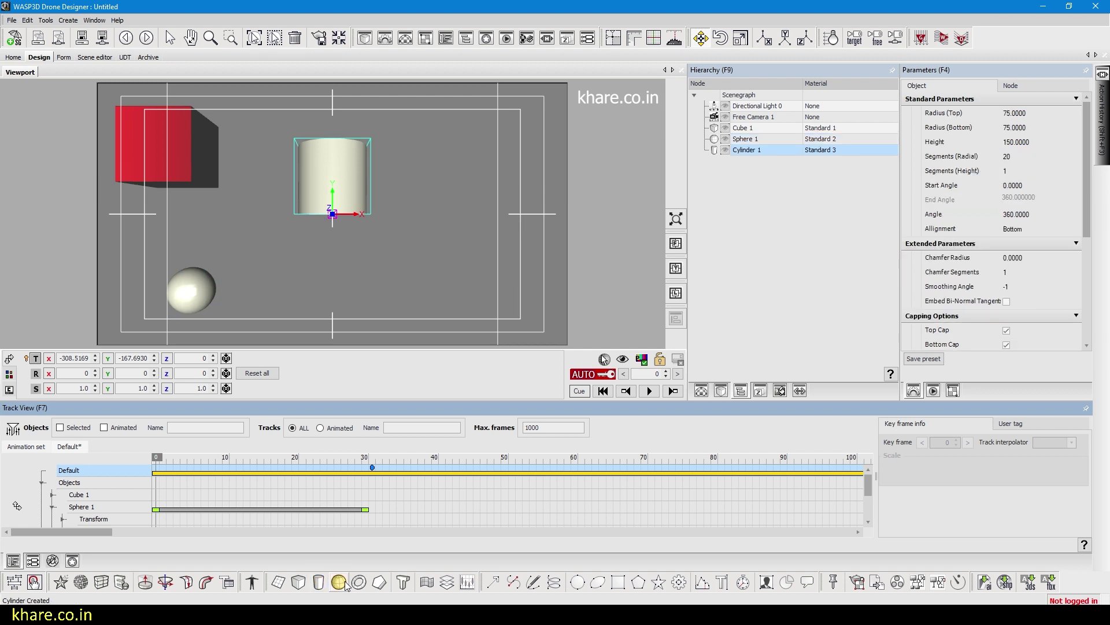
click(359, 581)
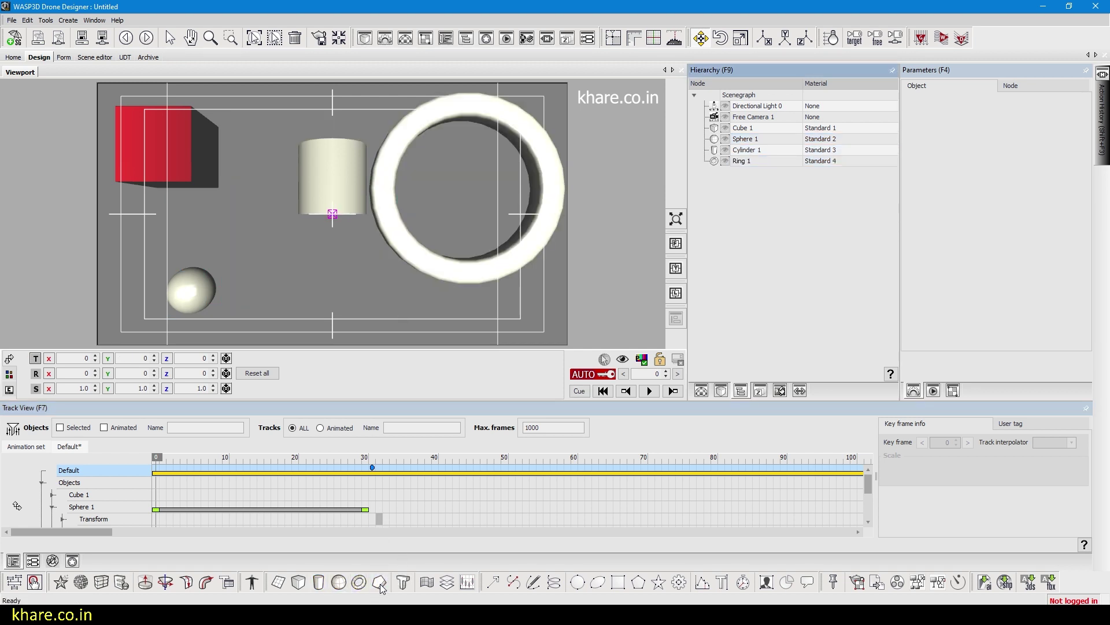
click(380, 583)
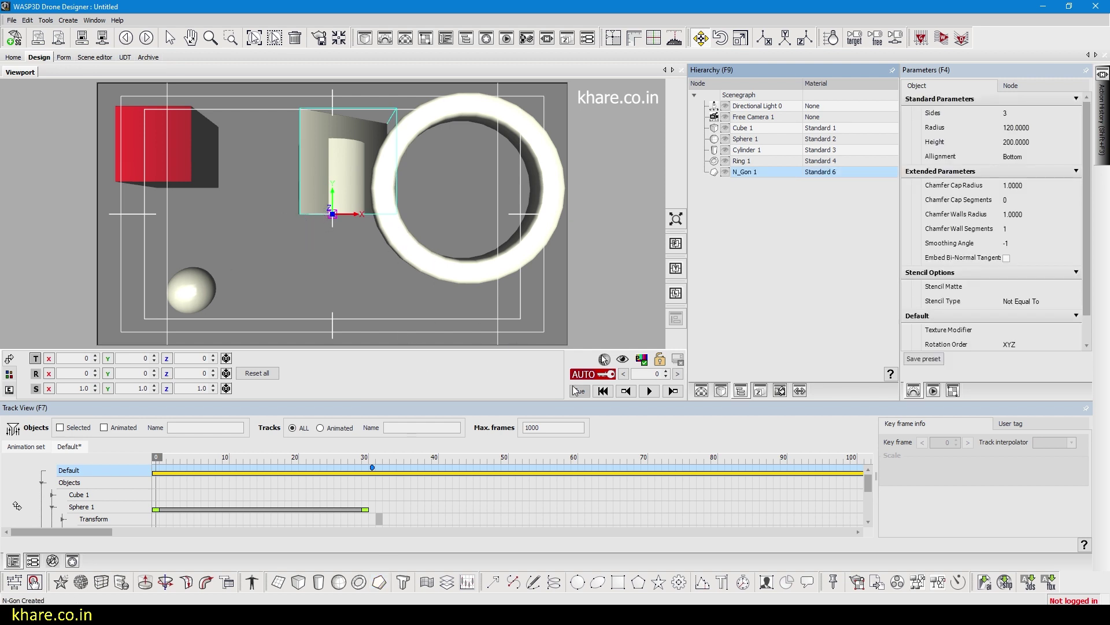
With auto-keying off, move the N-gon to about X -77, Y -191 and rotate it -50 degrees about the X axis.
click(592, 375)
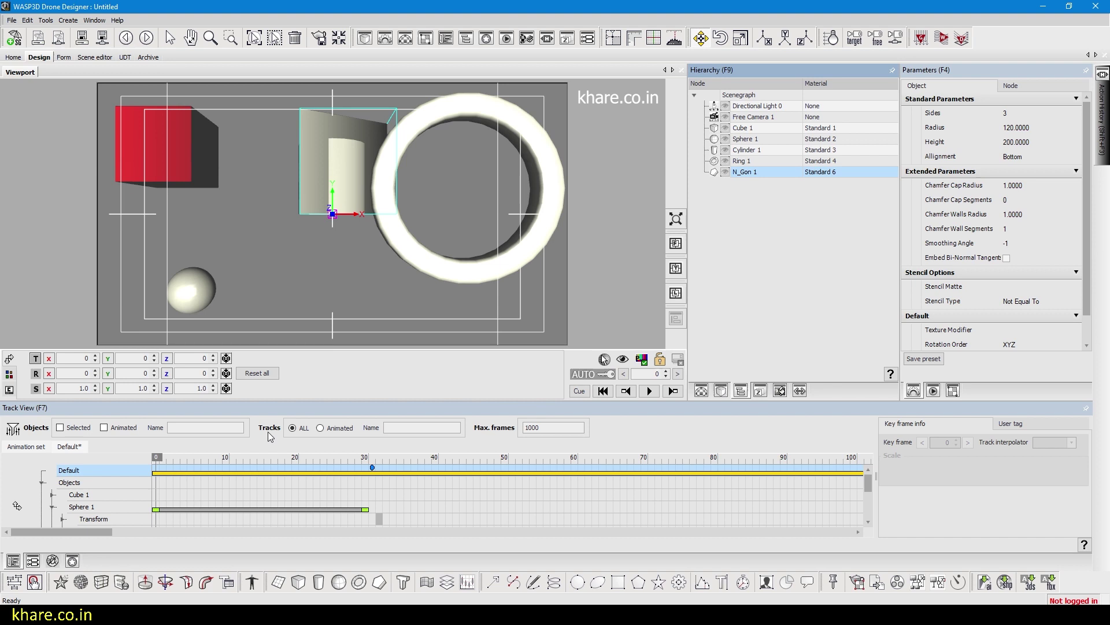
mouse_move(212, 463)
mouse_down()
mouse_move(255, 457)
mouse_move(156, 457)
mouse_up()
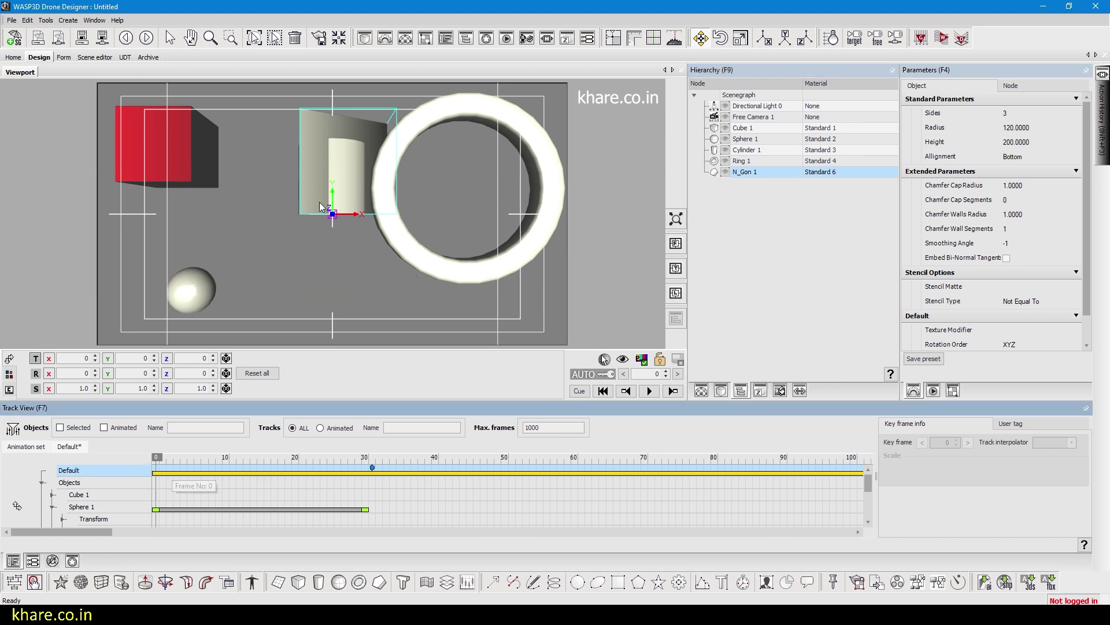
mouse_move(313, 182)
mouse_down()
mouse_move(248, 279)
mouse_move(255, 283)
mouse_up()
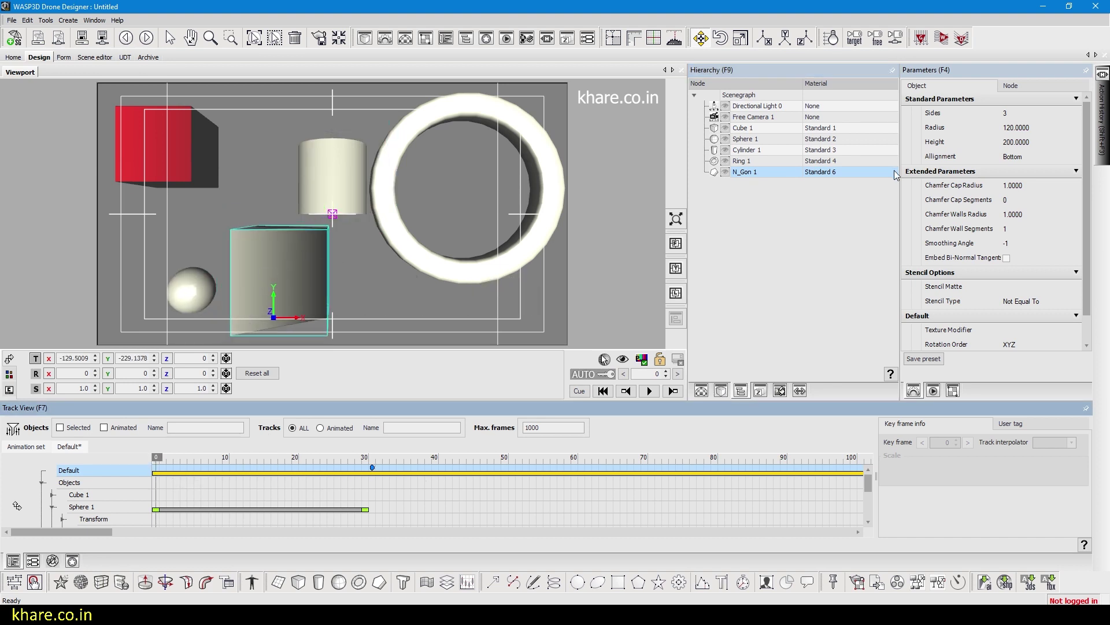
drag(142, 373, 73, 371)
right_click(153, 375)
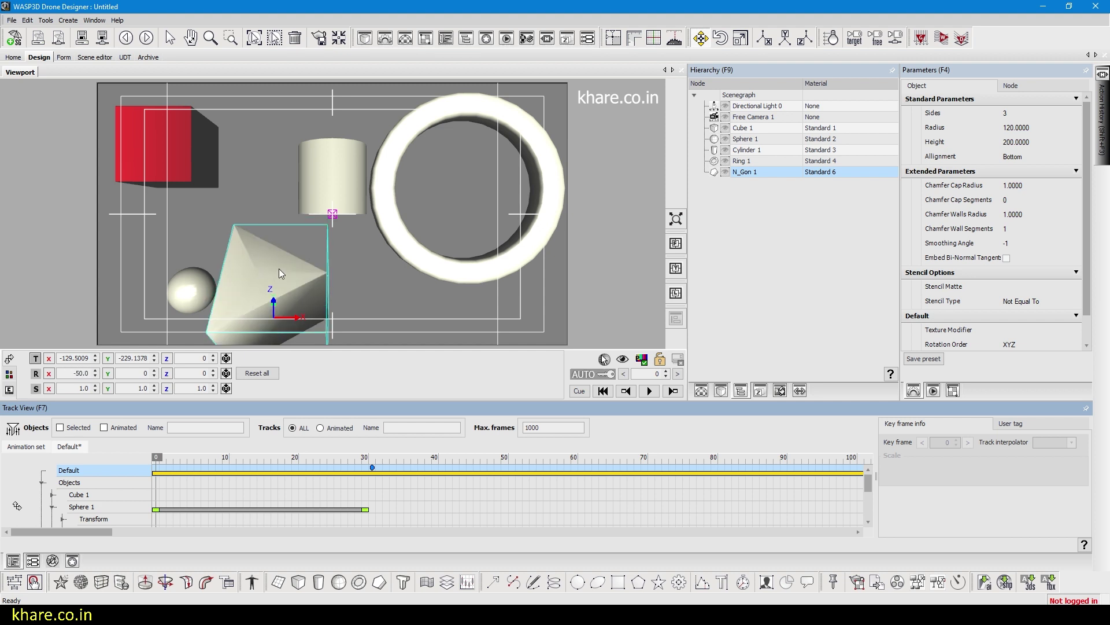
drag(279, 272, 242, 272)
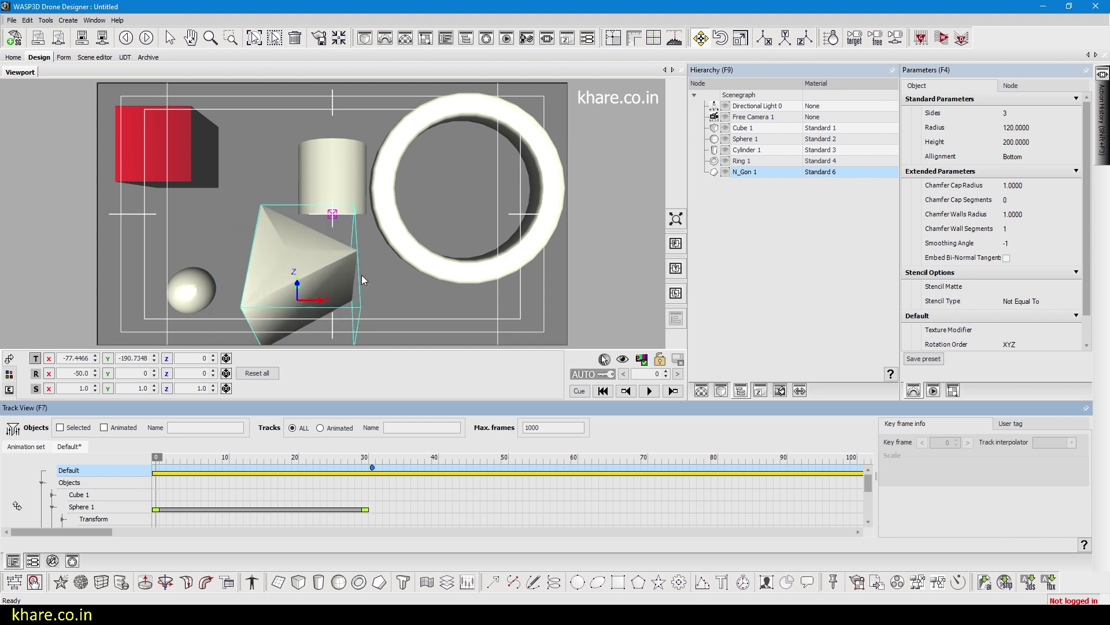
Increase the N-gon's sides to 9 and reposition it at about X -100, Y -131.
click(1028, 114)
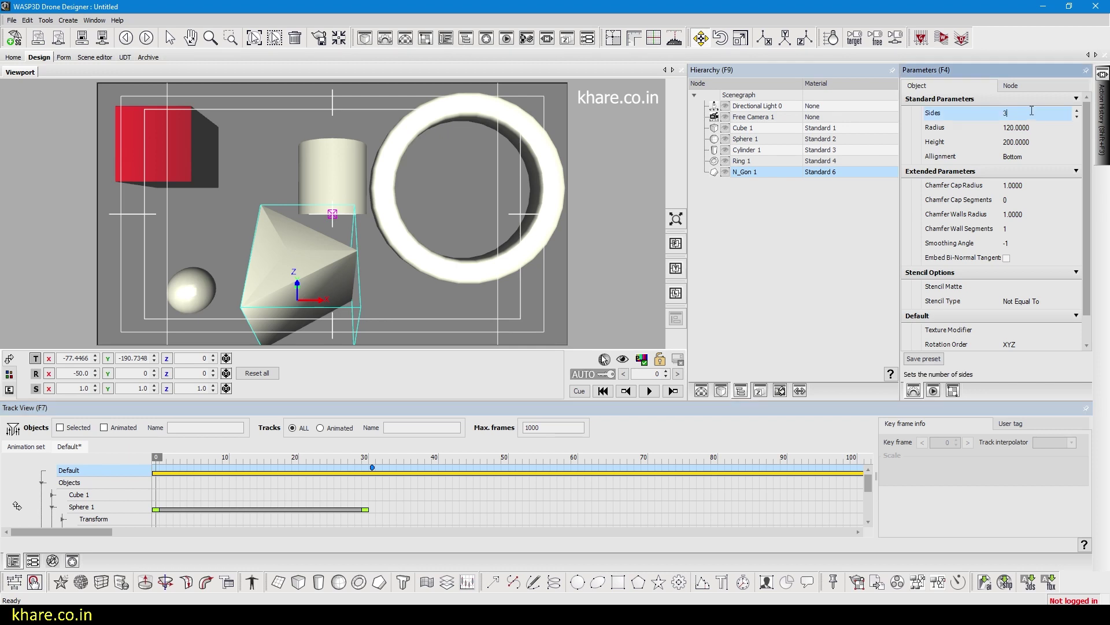
click(1079, 111)
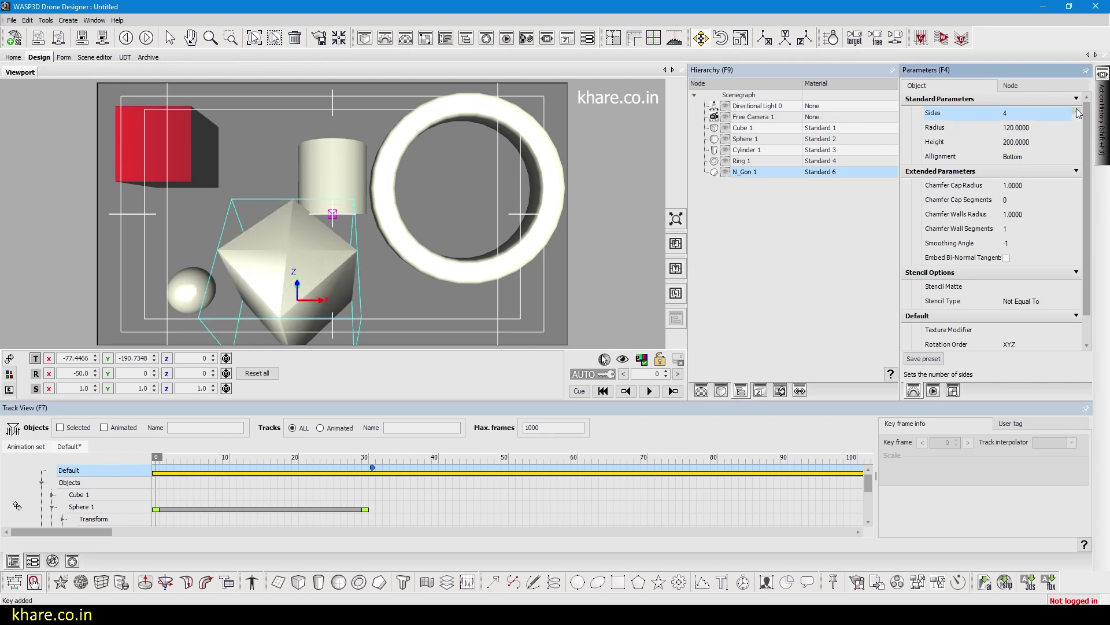
click(1078, 111)
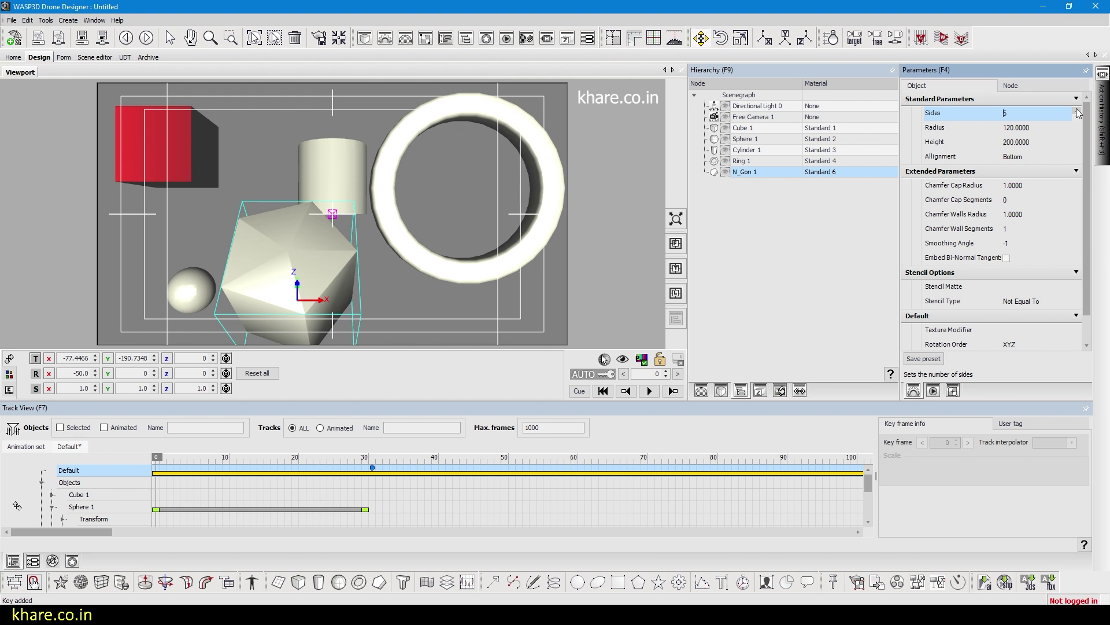
click(1078, 111)
drag(308, 263, 297, 236)
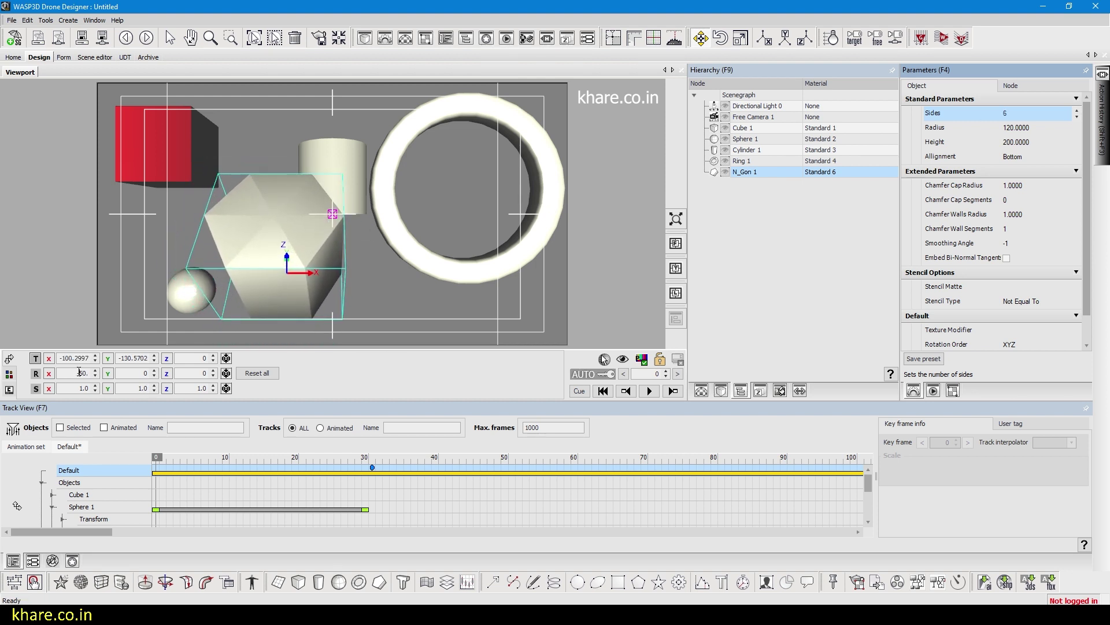
click(1075, 111)
click(1075, 111)
click(1075, 111)
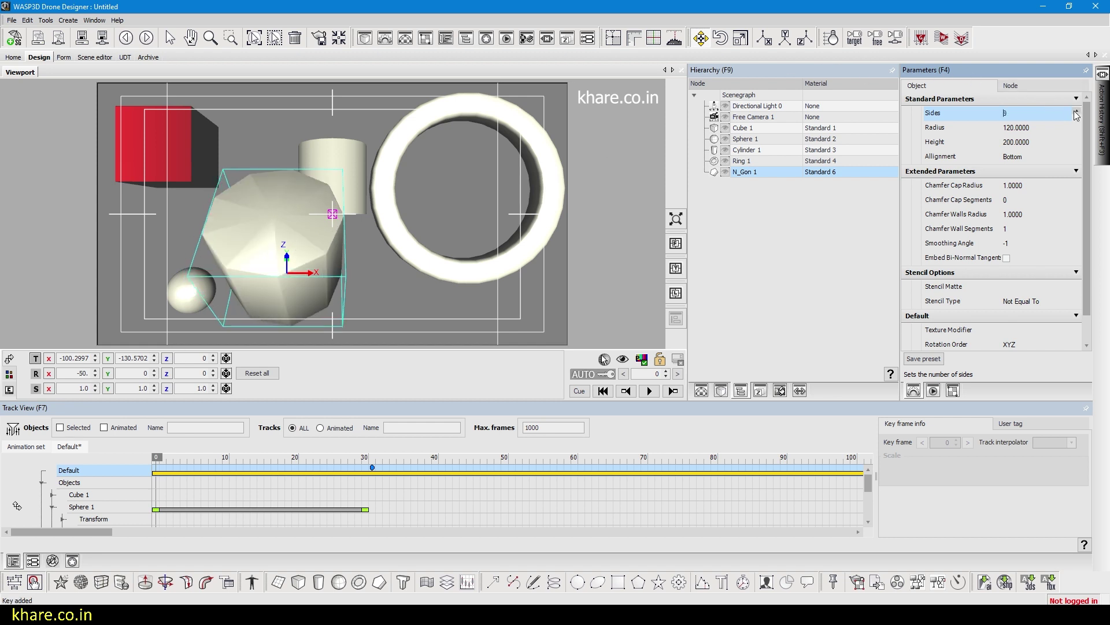
Increase the N-gon's number of sides to 12.
click(1074, 111)
click(1075, 111)
click(1076, 112)
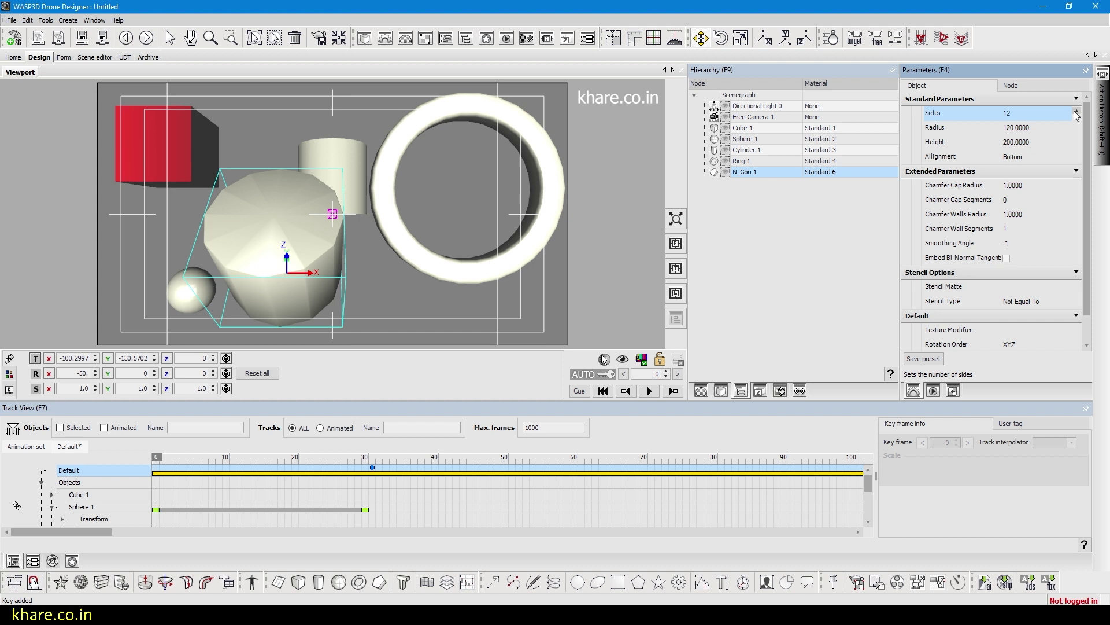
Reduce the N-gon's number of sides to 3.
click(1078, 118)
click(1078, 119)
click(1078, 119)
click(1078, 119)
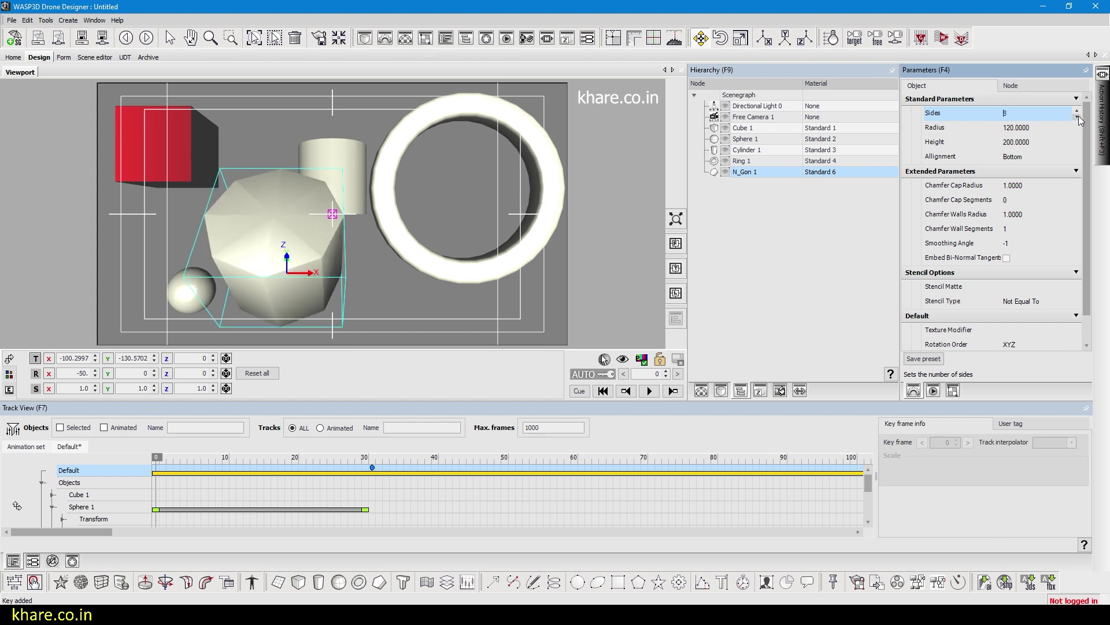
click(1078, 119)
click(1077, 119)
click(1078, 118)
click(1078, 119)
click(1077, 119)
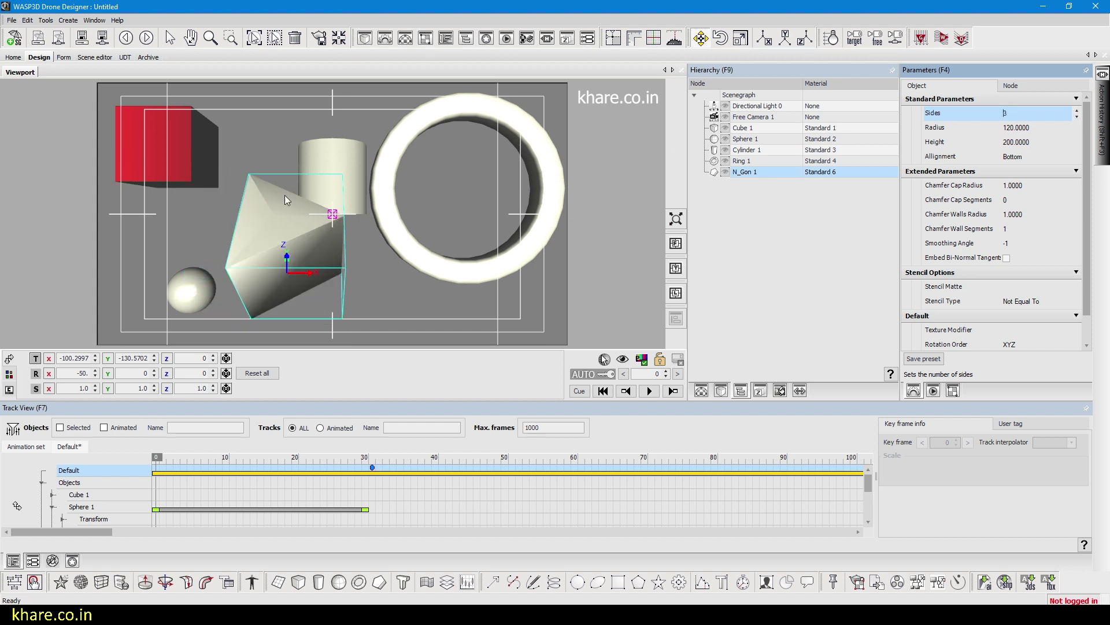
Reset the N-gon's X and Y position and X rotation to 0, and move it to about X -182, Y 17.
mouse_move(254, 244)
mouse_down()
mouse_move(268, 224)
mouse_move(216, 219)
mouse_move(242, 230)
mouse_up()
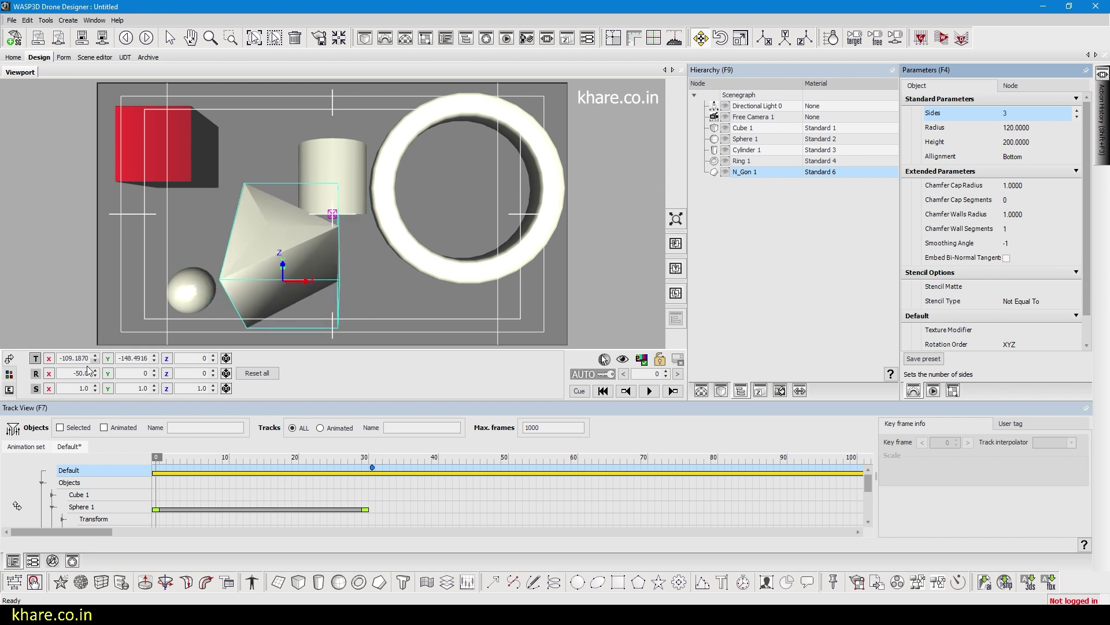
right_click(154, 361)
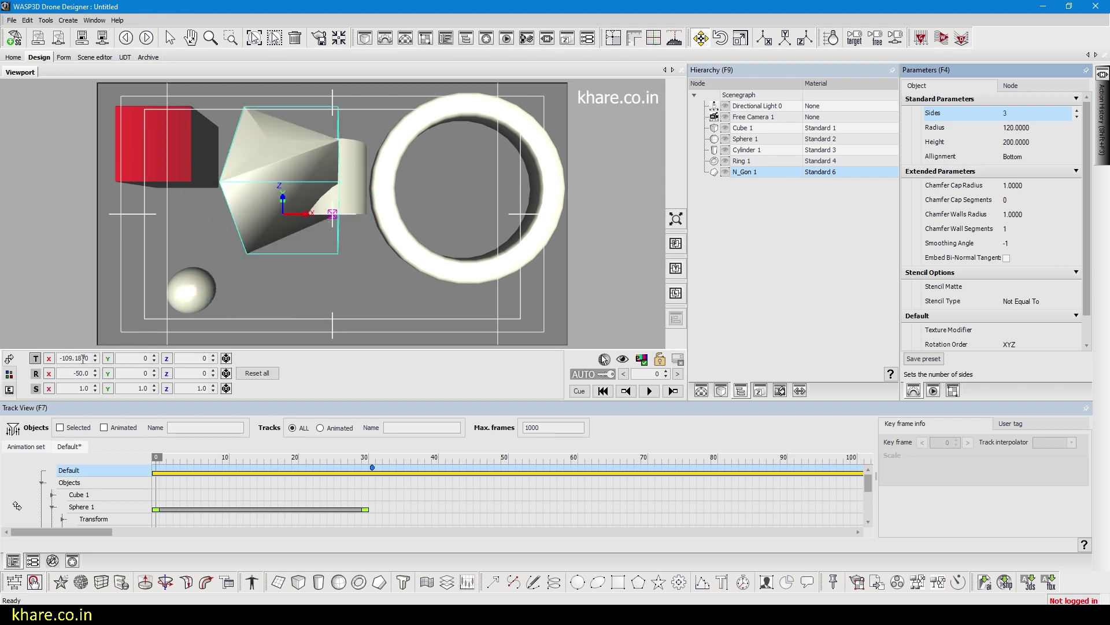
right_click(95, 359)
right_click(95, 373)
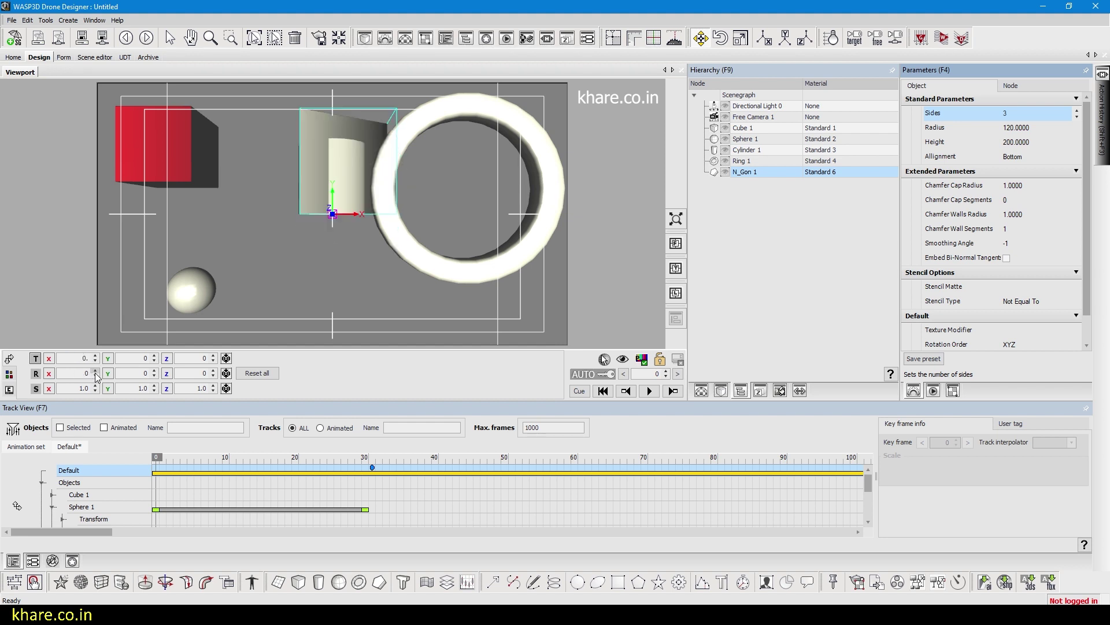
drag(324, 147, 240, 144)
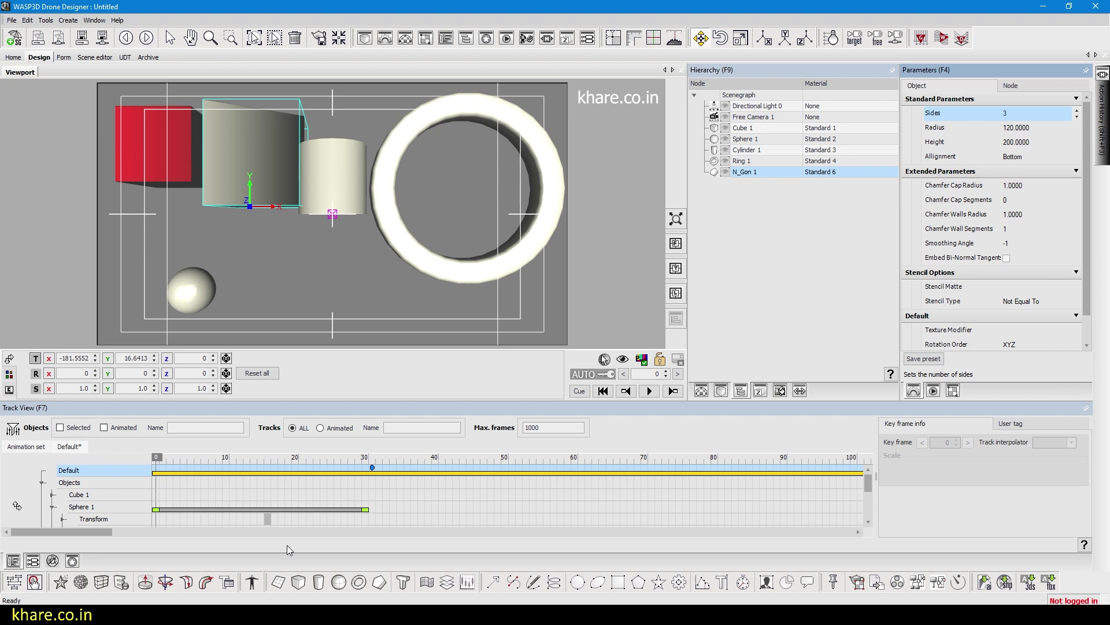
Add a 3D text object, move the cylinder below the red cube, and place the text at about X 22, Y 100.
click(404, 583)
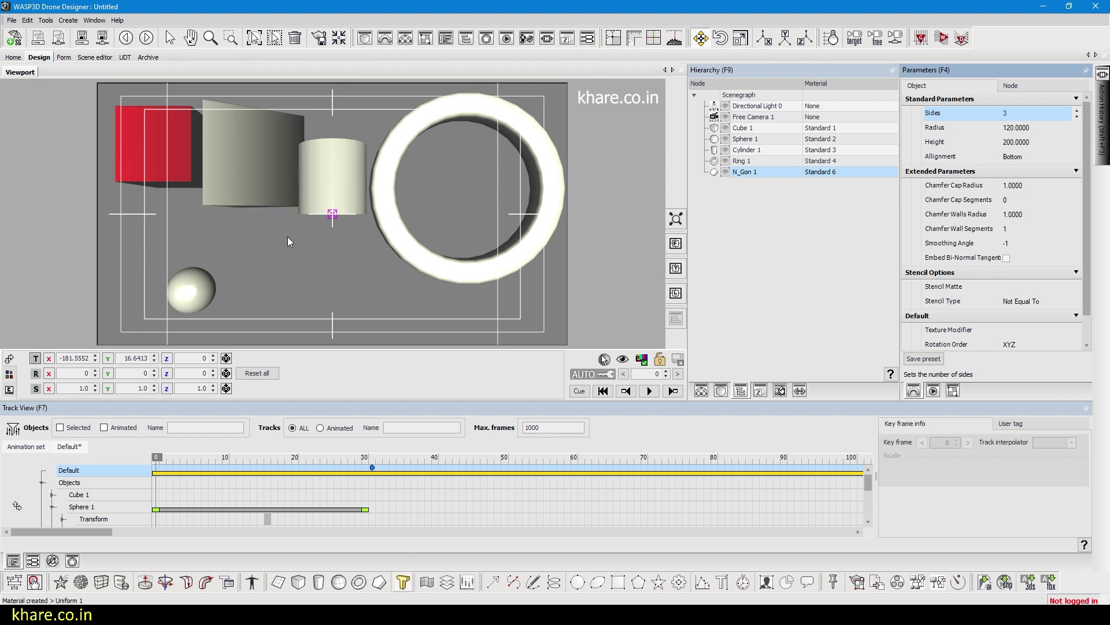
drag(342, 162, 186, 208)
click(338, 180)
drag(339, 182, 349, 166)
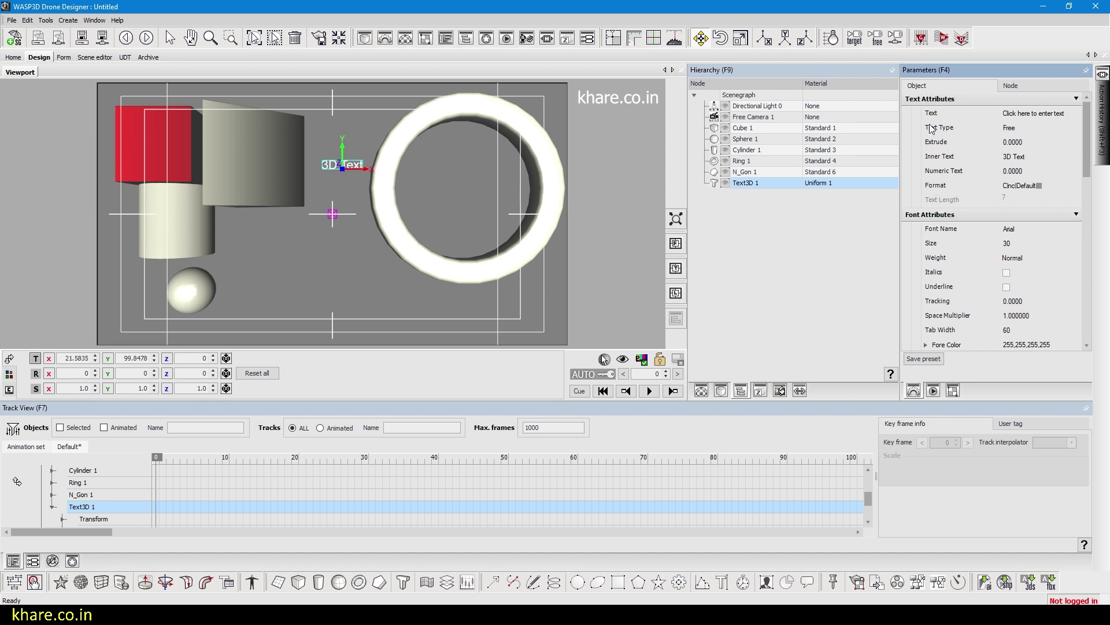
drag(1087, 130, 1083, 105)
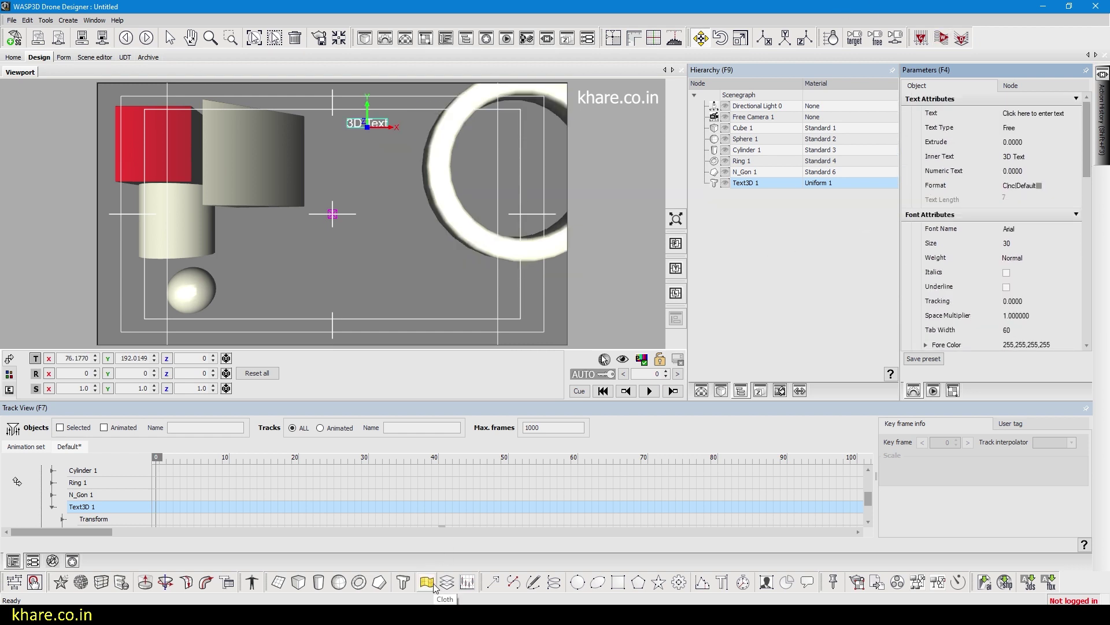
Add a cloth object at about X 32, Y -116 and play the animation to preview its motion.
click(432, 582)
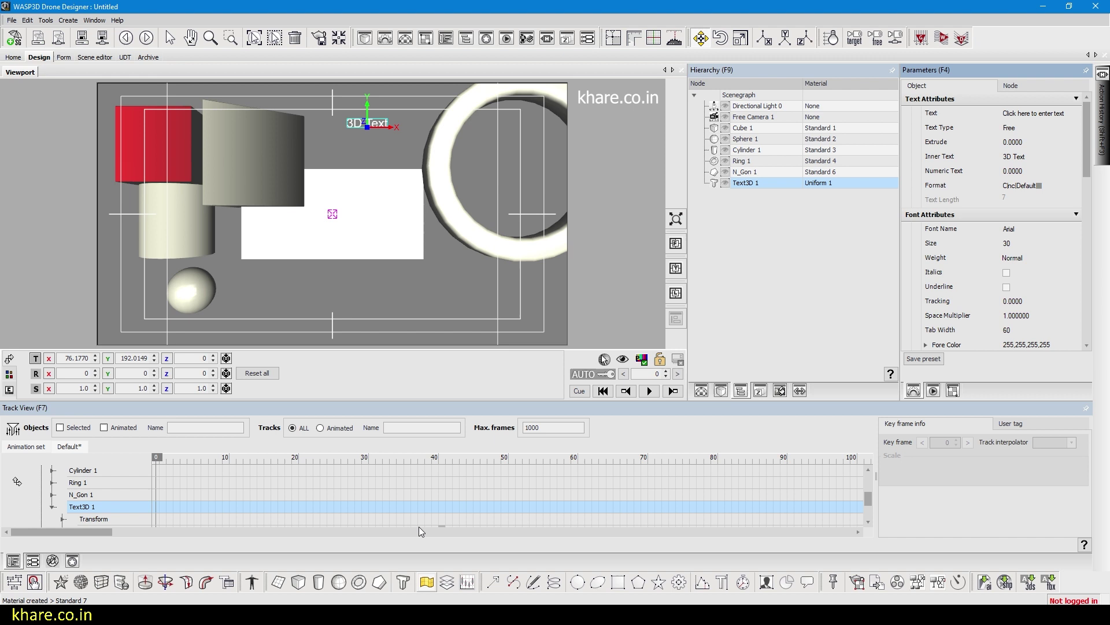
click(387, 298)
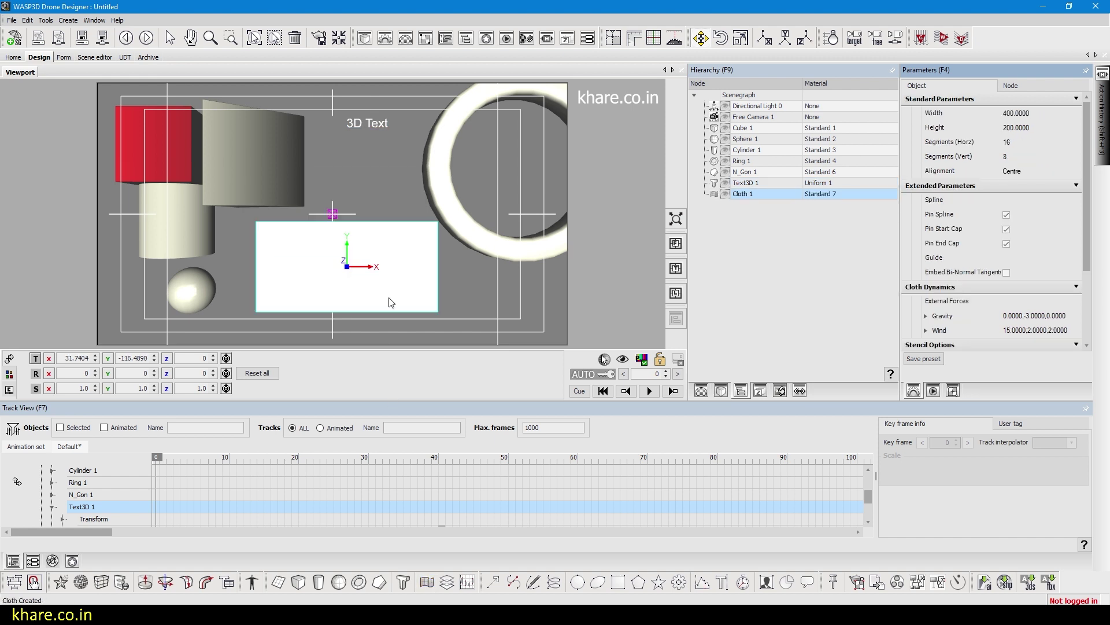
click(590, 393)
click(649, 392)
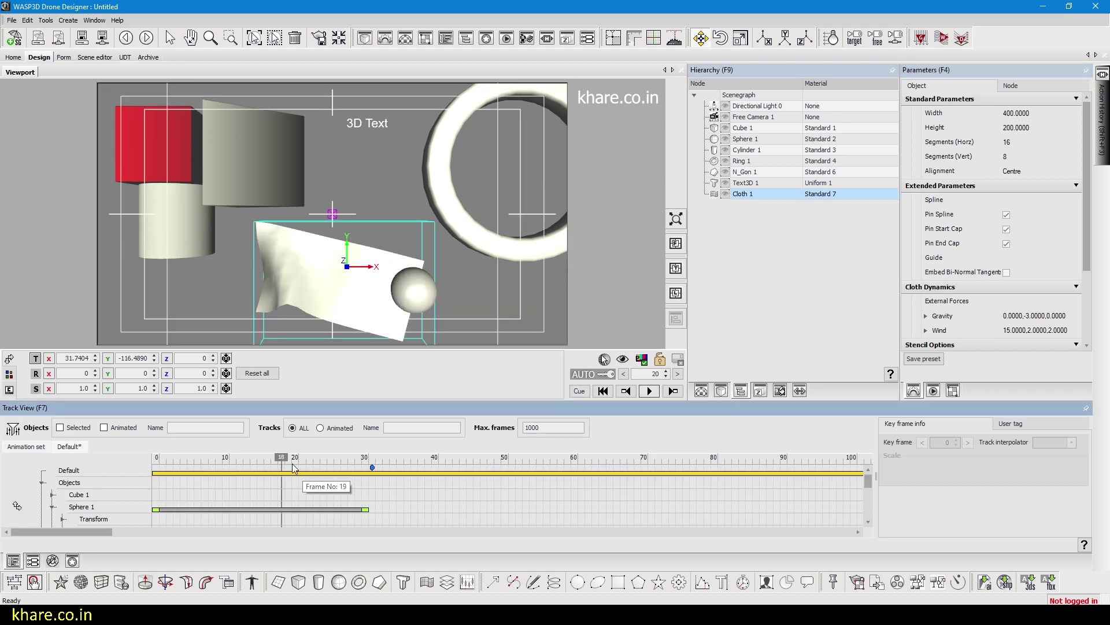
Scrub to frame 23, replay the animation to examine the cloth in the loop, and stop at frame 30.
drag(392, 467, 319, 490)
click(374, 468)
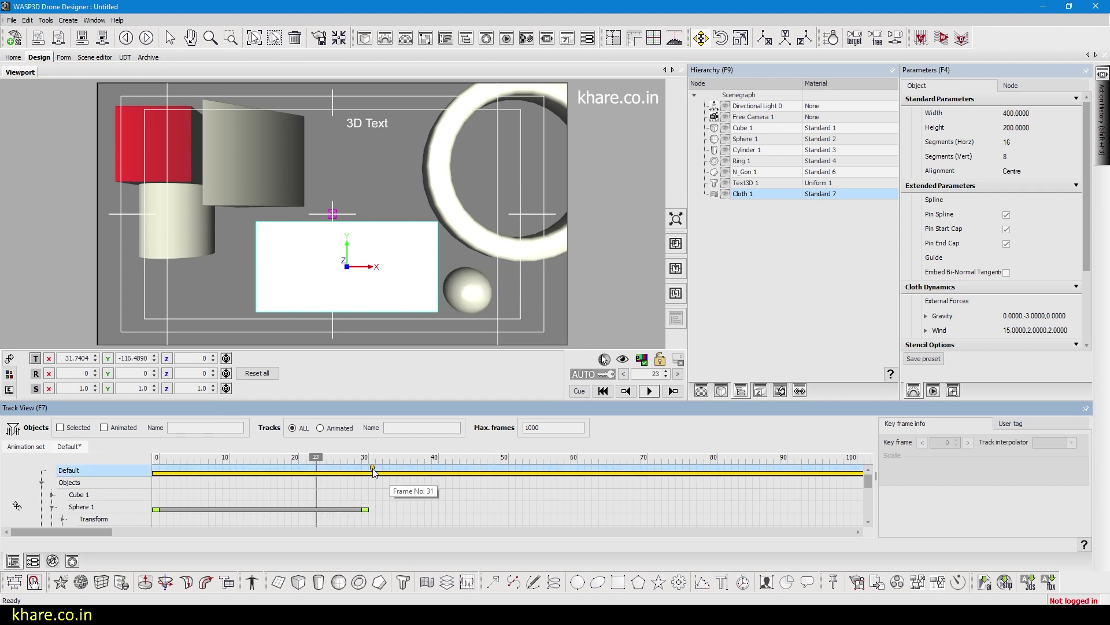
click(649, 391)
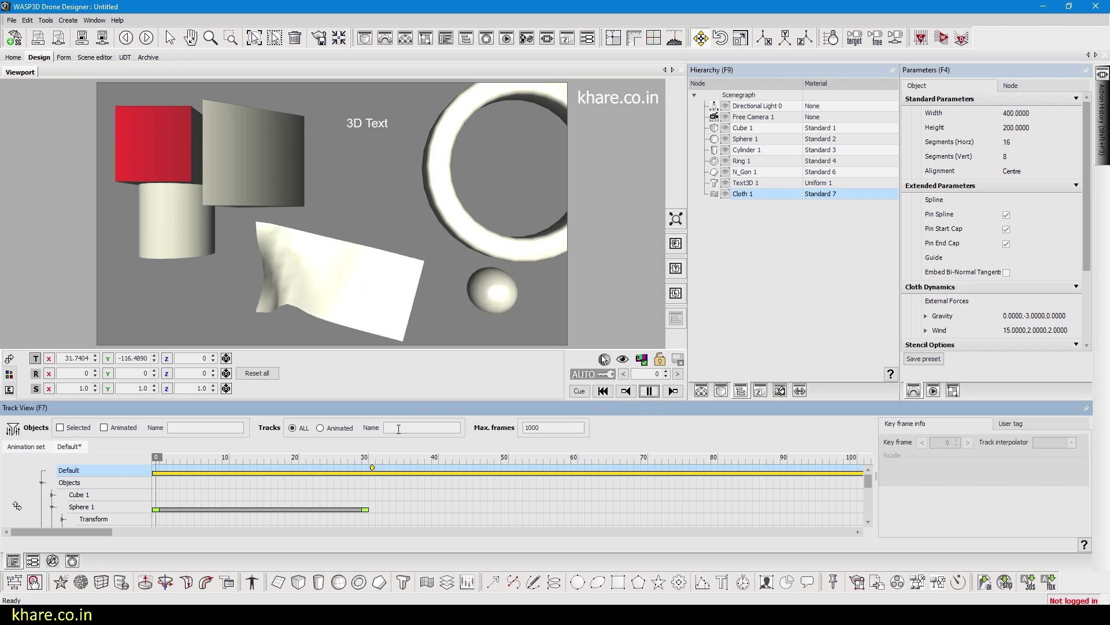
click(368, 459)
click(368, 460)
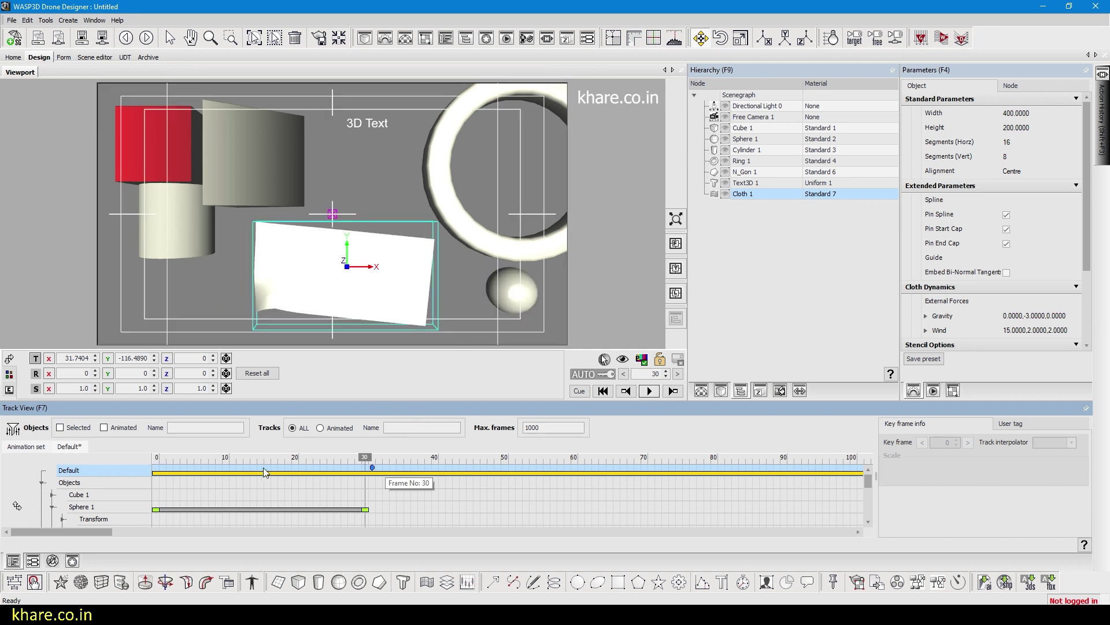
Turn off parent inheritance for the cloth's track in the timeline.
click(751, 185)
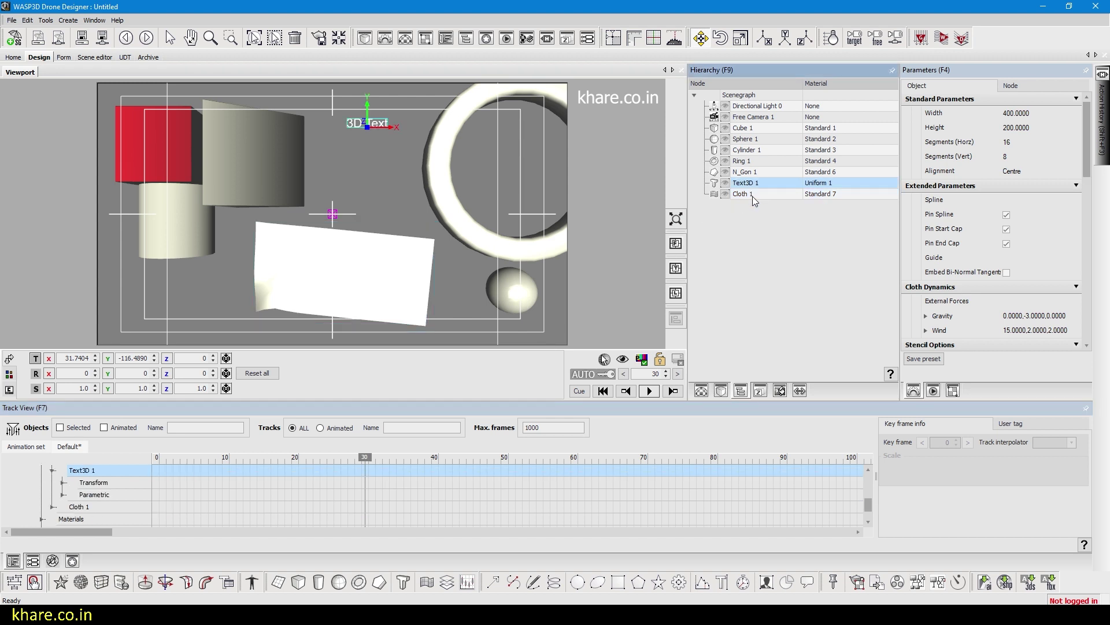
click(752, 194)
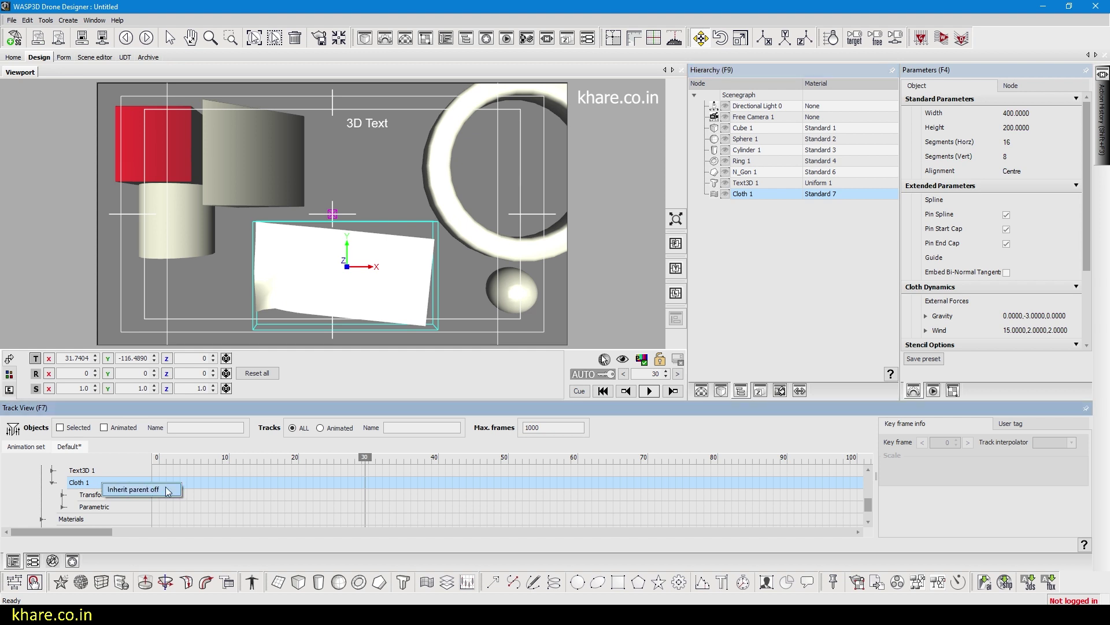
click(172, 491)
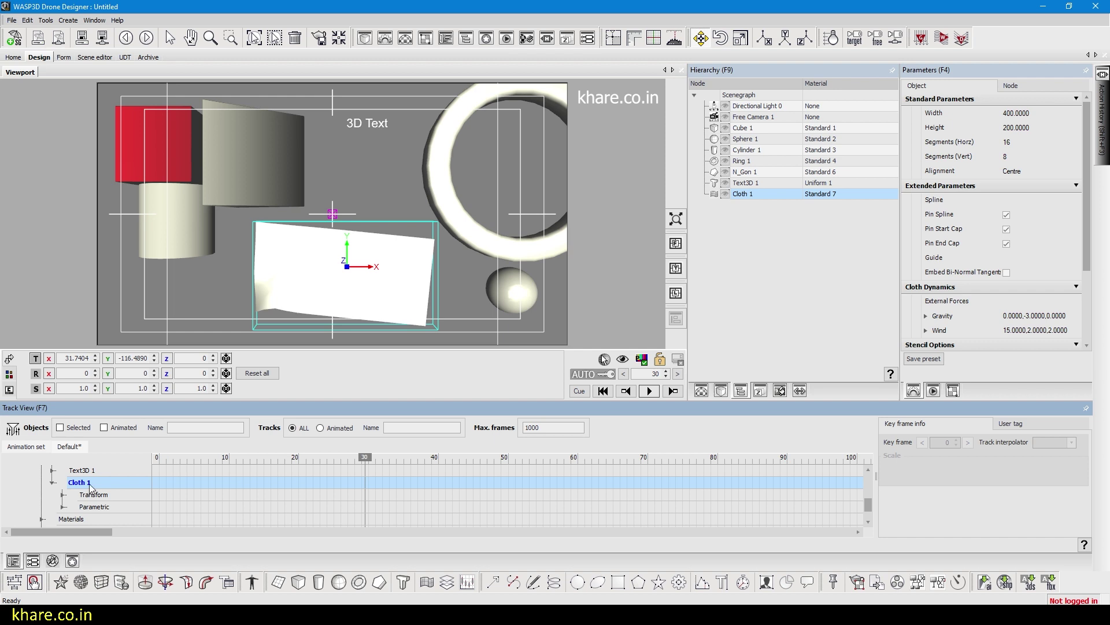
Return to the start of the timeline and play the animation to check the cloth with parent inheritance off.
click(162, 457)
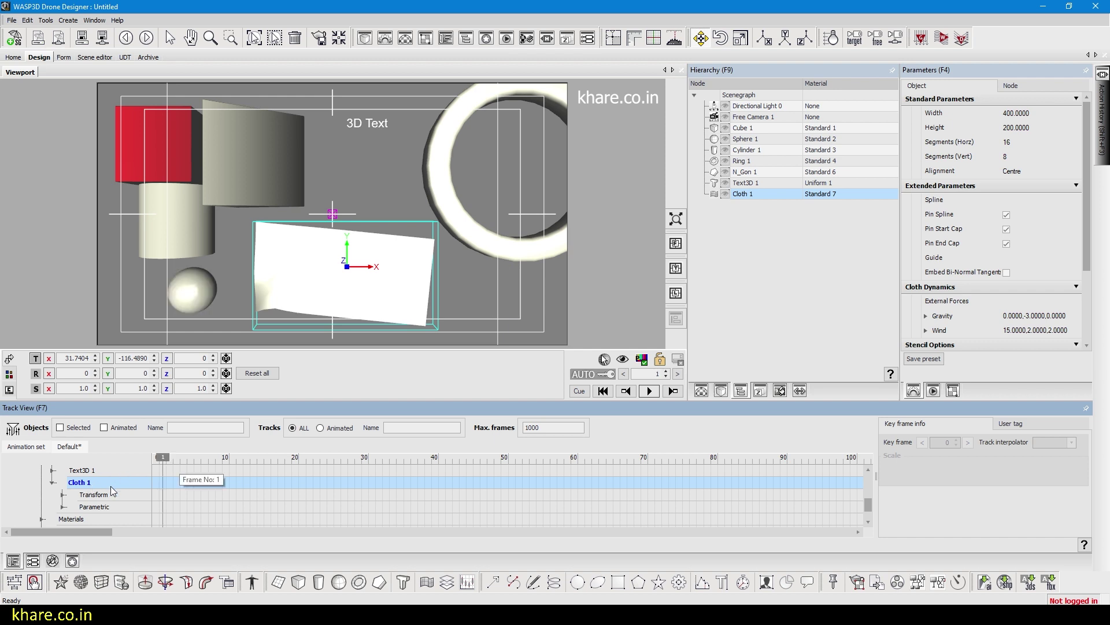
drag(866, 505, 867, 480)
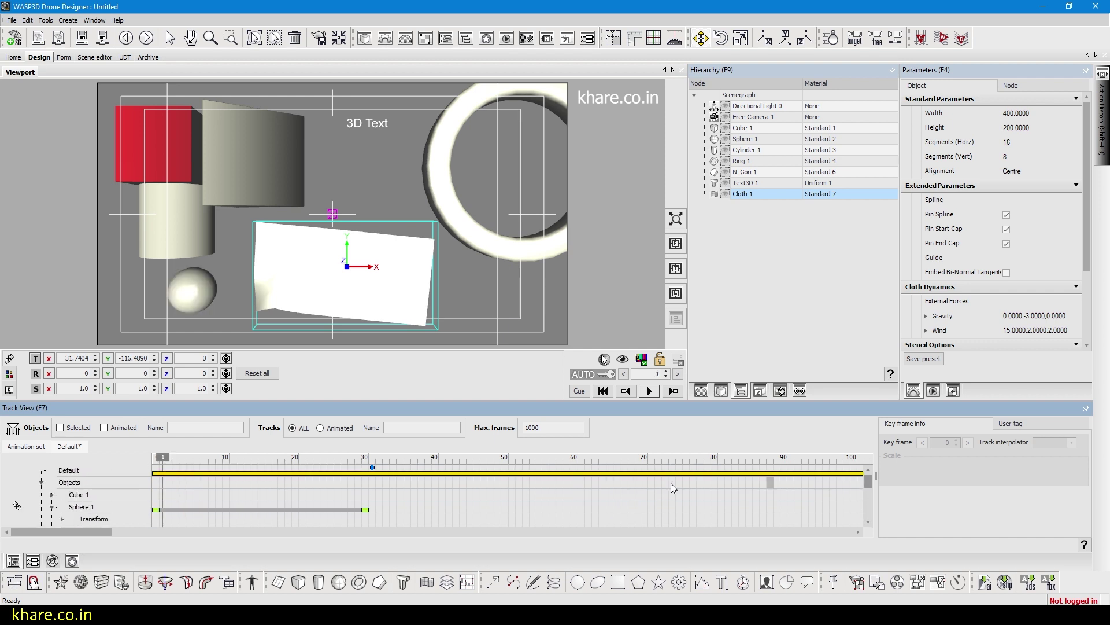
drag(189, 467, 384, 466)
scroll(383, 466, down, 1)
click(386, 470)
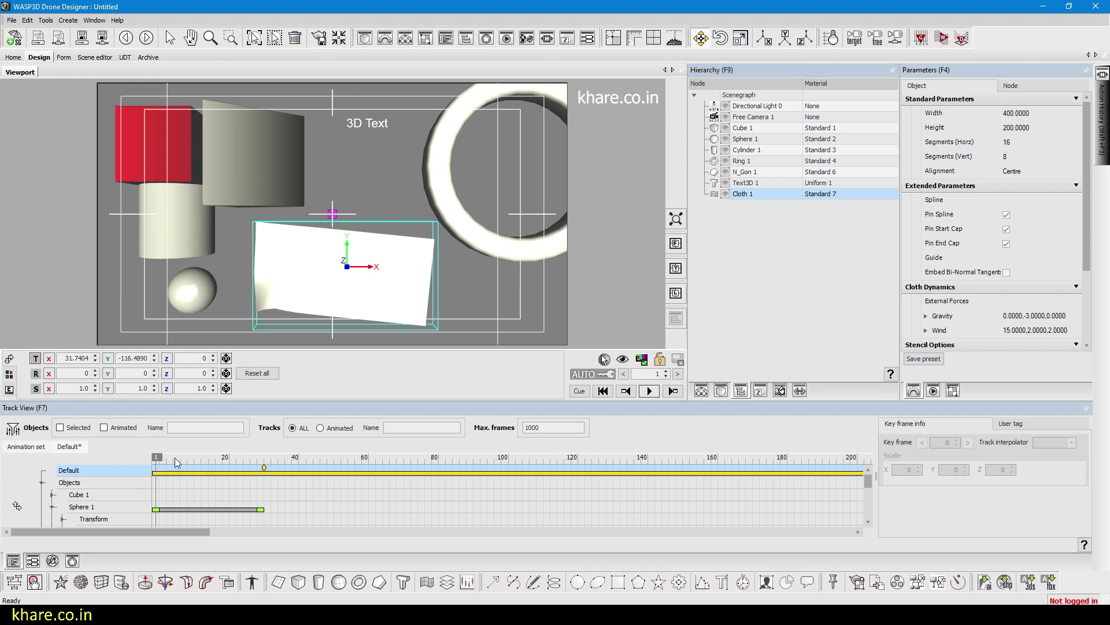
drag(177, 462, 132, 471)
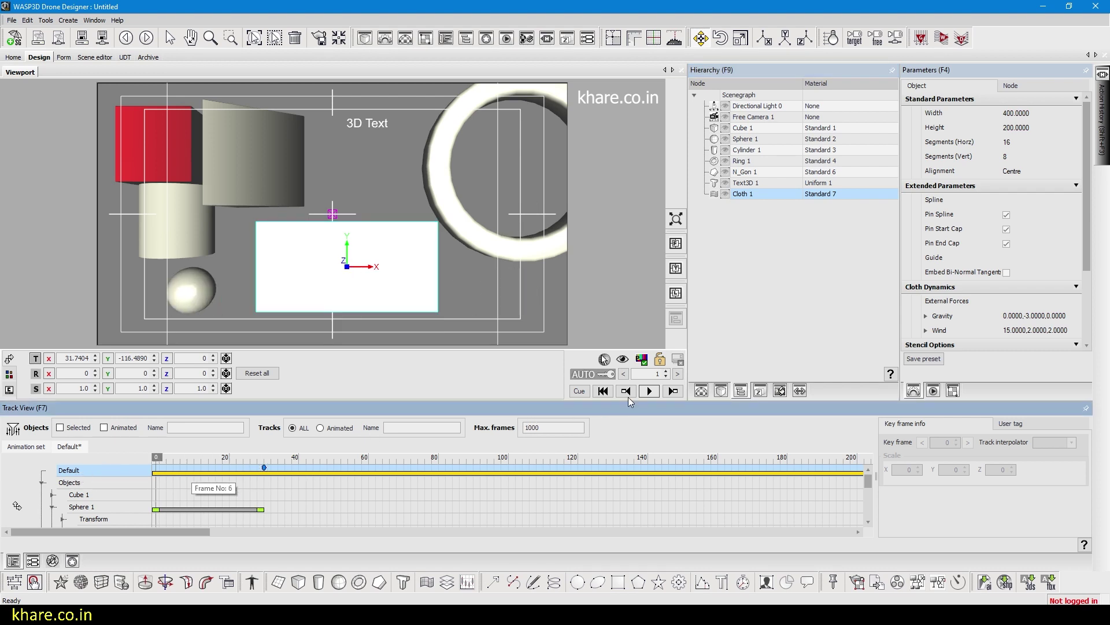
click(651, 394)
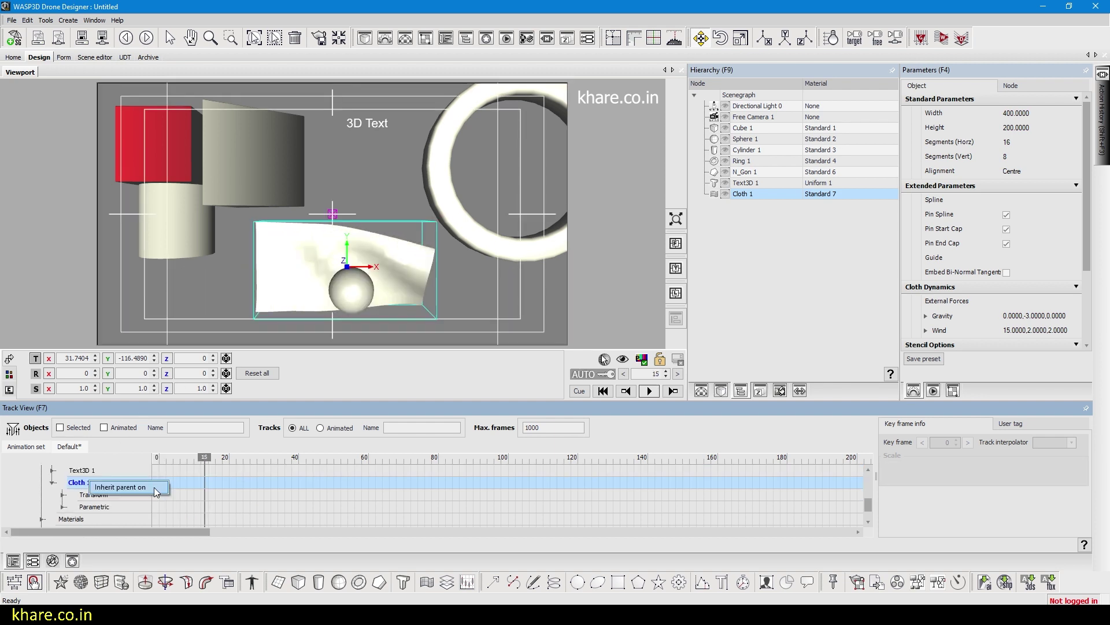
Turn parent inheritance back on for the cloth's track.
click(155, 488)
click(102, 495)
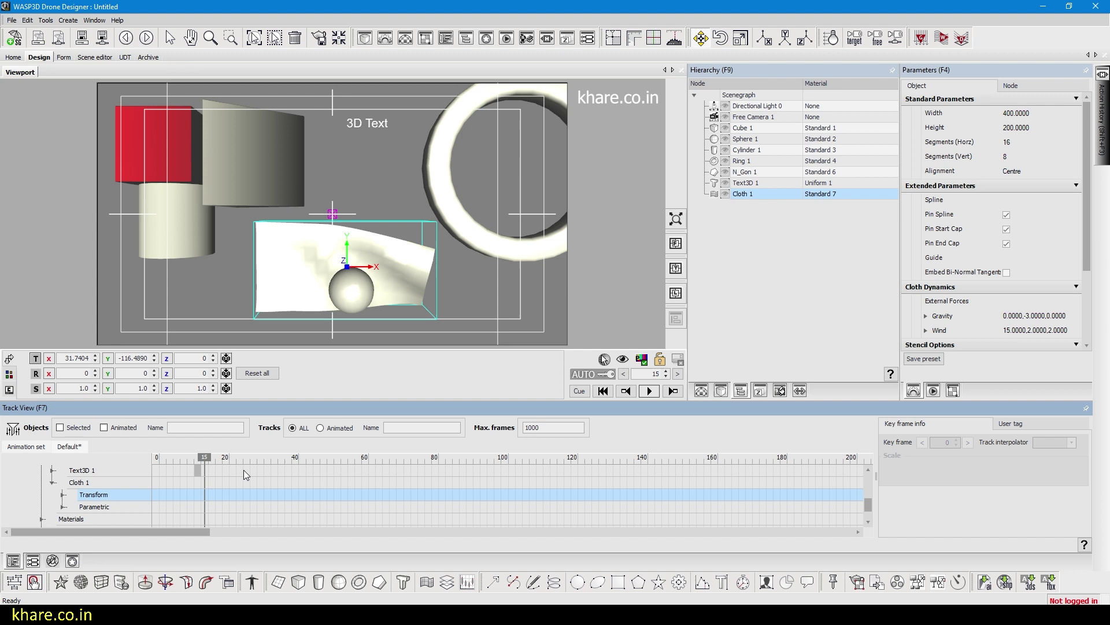
drag(868, 505, 868, 478)
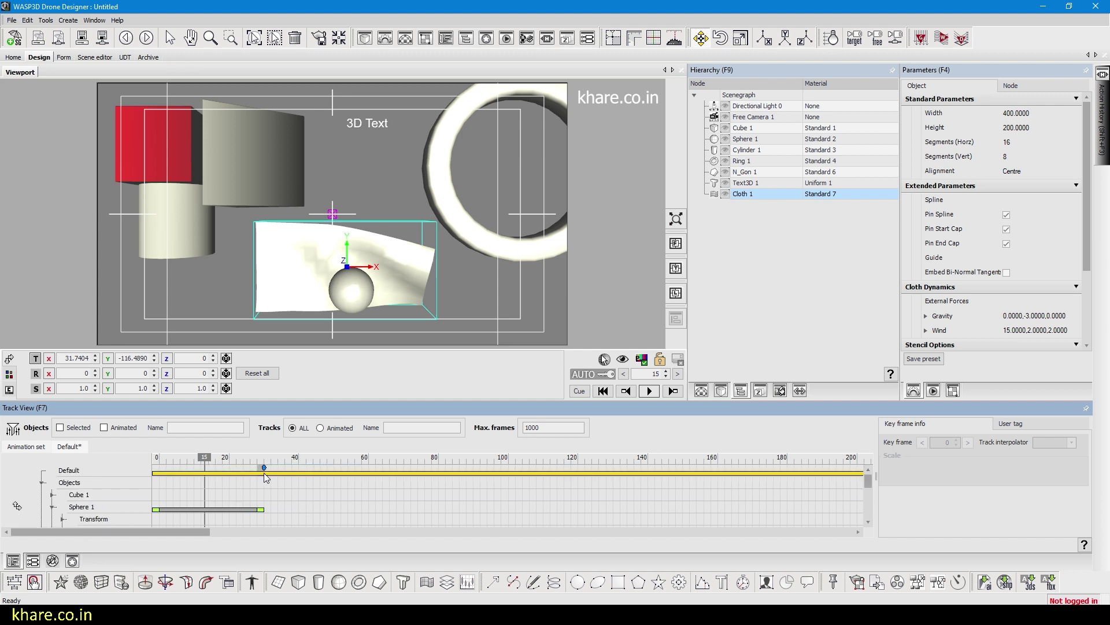
Go to frame 34 past the loop marker, replay the animation to check the cloth, and go to frame 17.
click(263, 466)
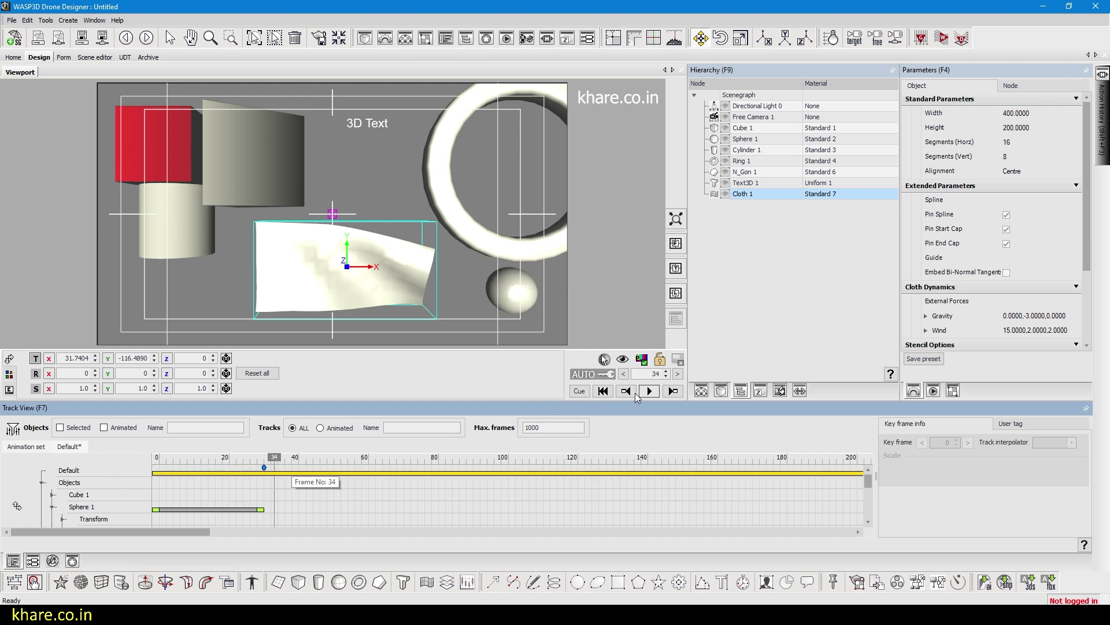
click(650, 391)
click(649, 392)
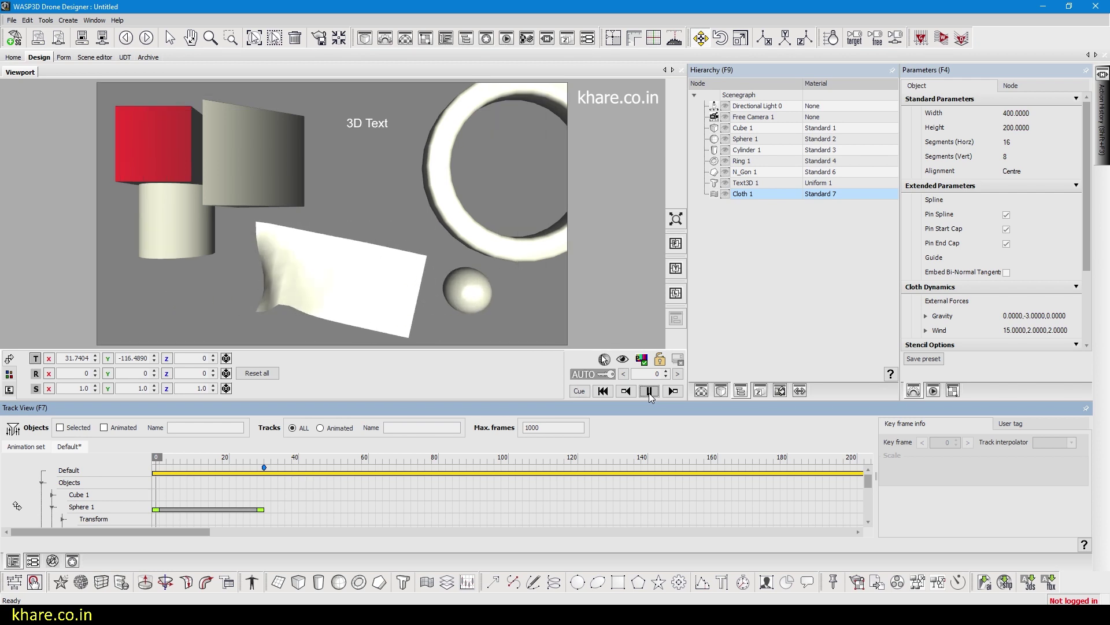
click(649, 392)
click(212, 474)
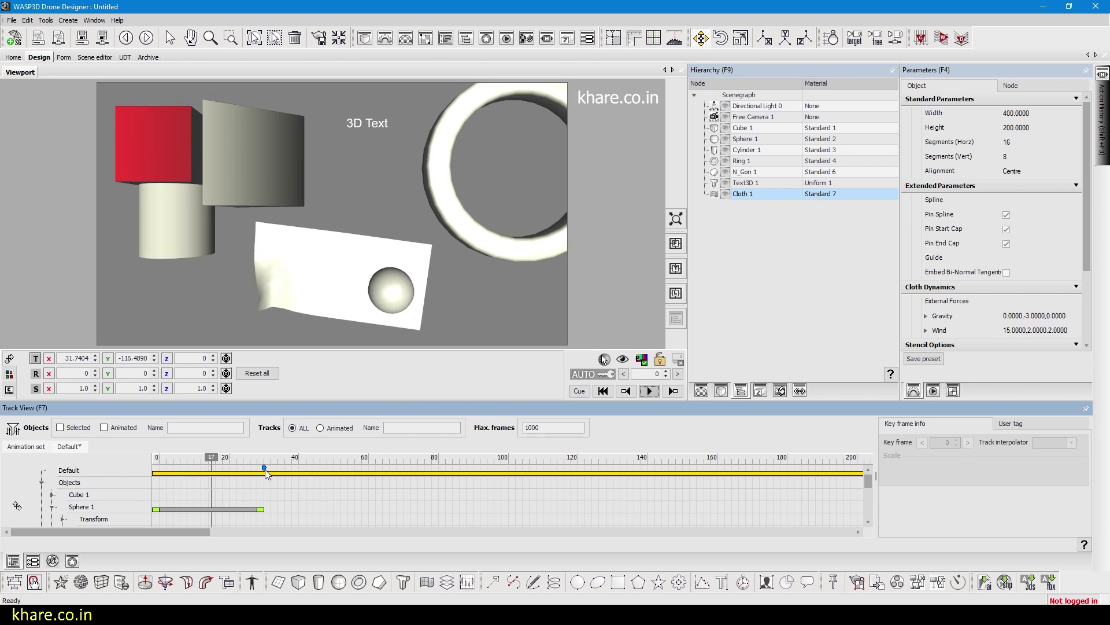
Move the loop marker to frame 60 and extend the sphere's animation to run from frame 2 to frame 60.
click(263, 475)
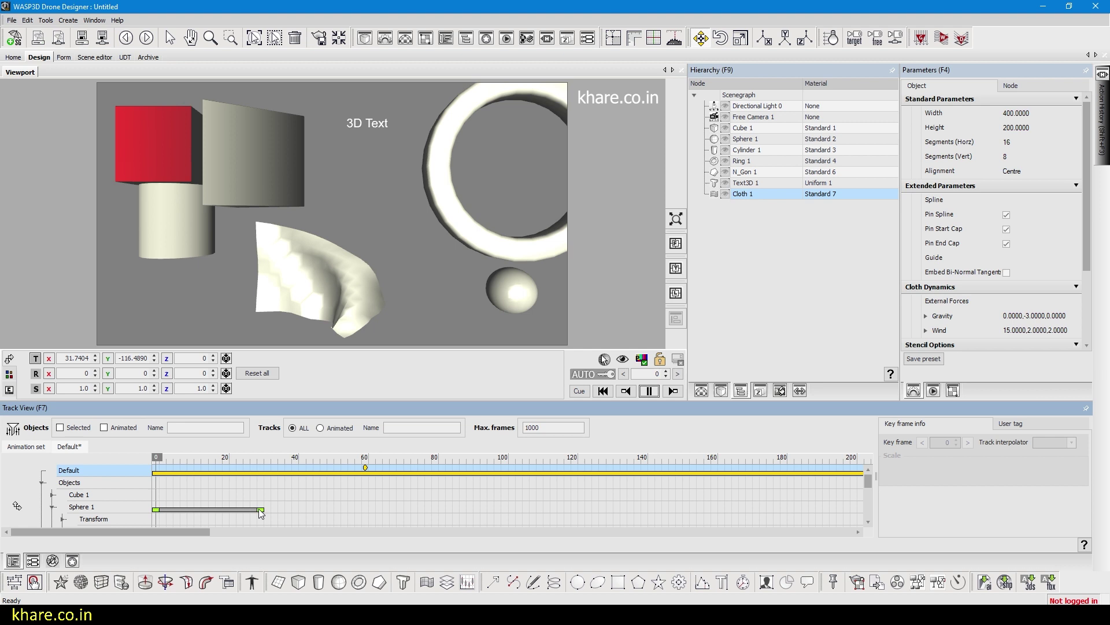
click(279, 510)
drag(260, 509, 339, 510)
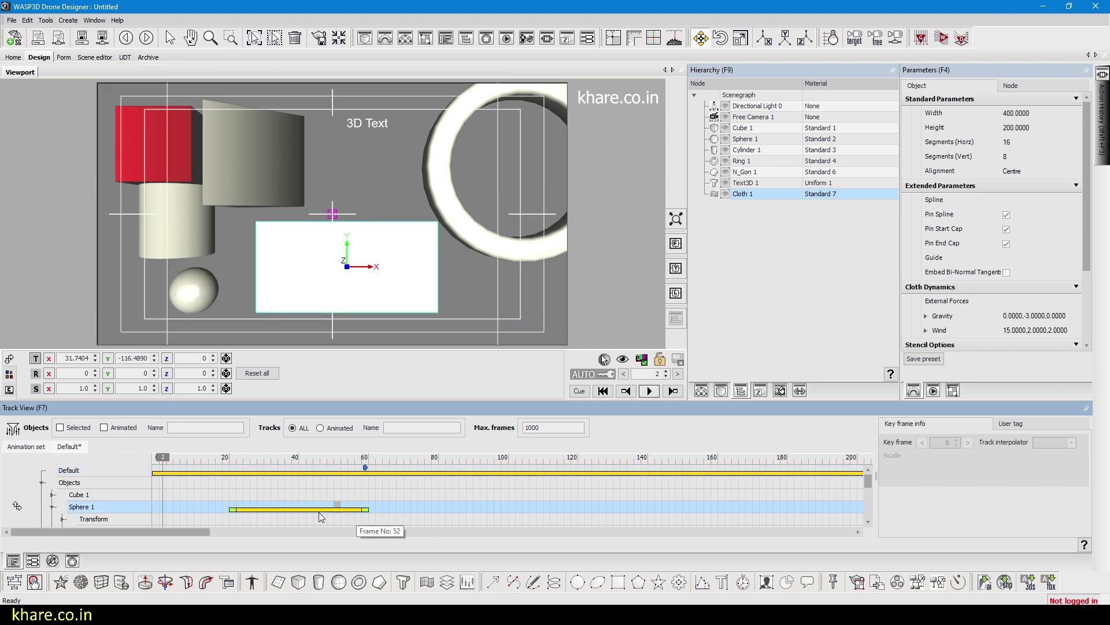
drag(234, 509, 161, 509)
Play the extended loop from frame 0 and examine the cloth and sphere at frame 30.
drag(164, 459, 77, 469)
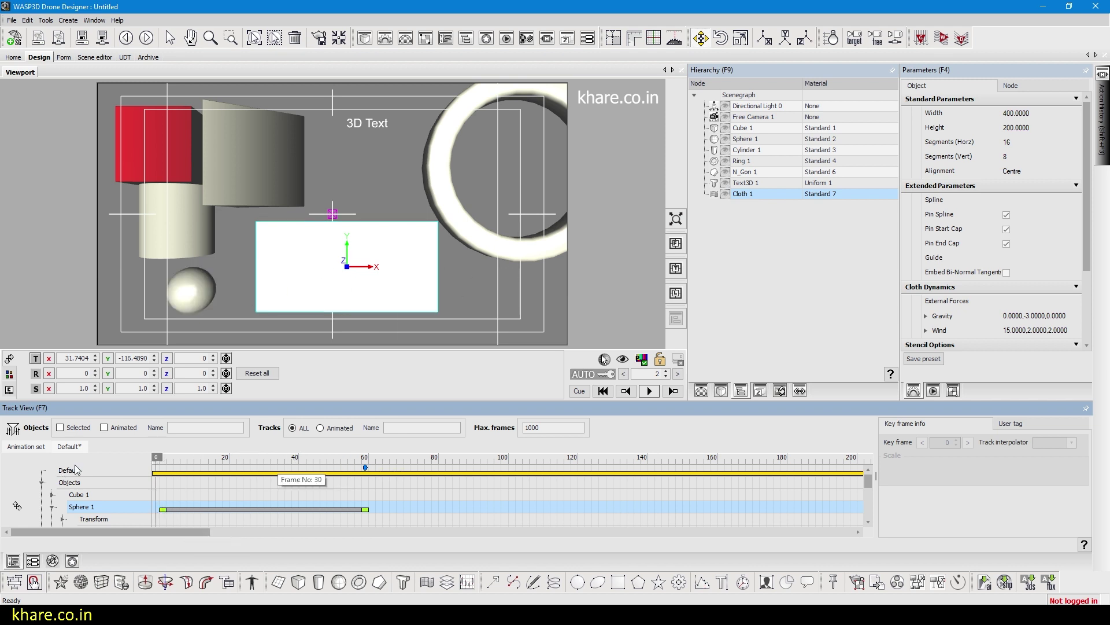
click(656, 391)
click(650, 391)
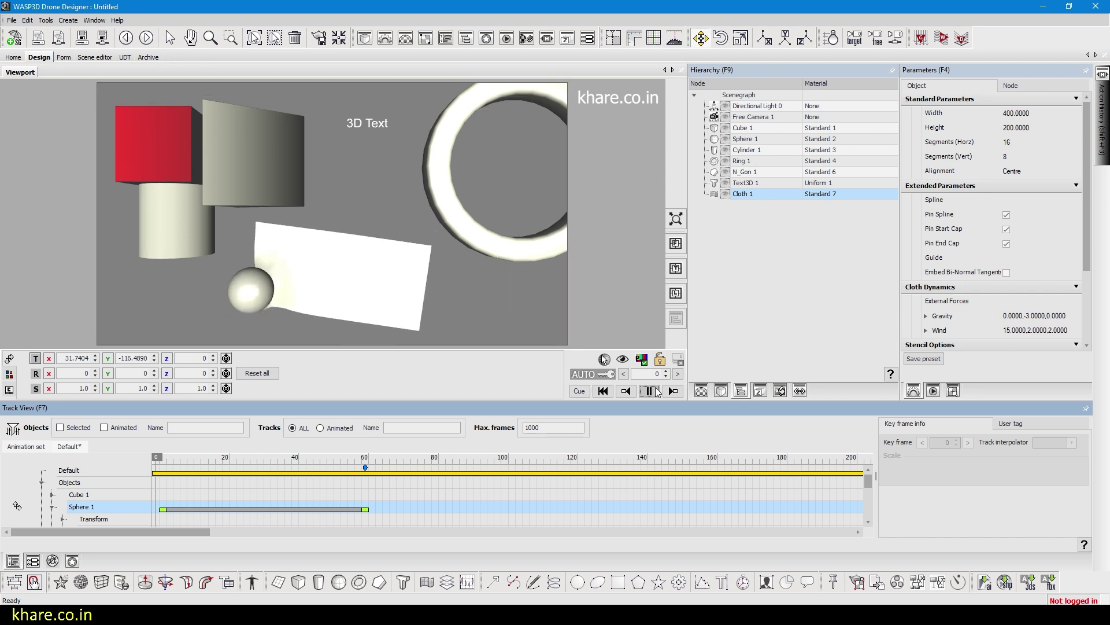
drag(274, 461, 262, 458)
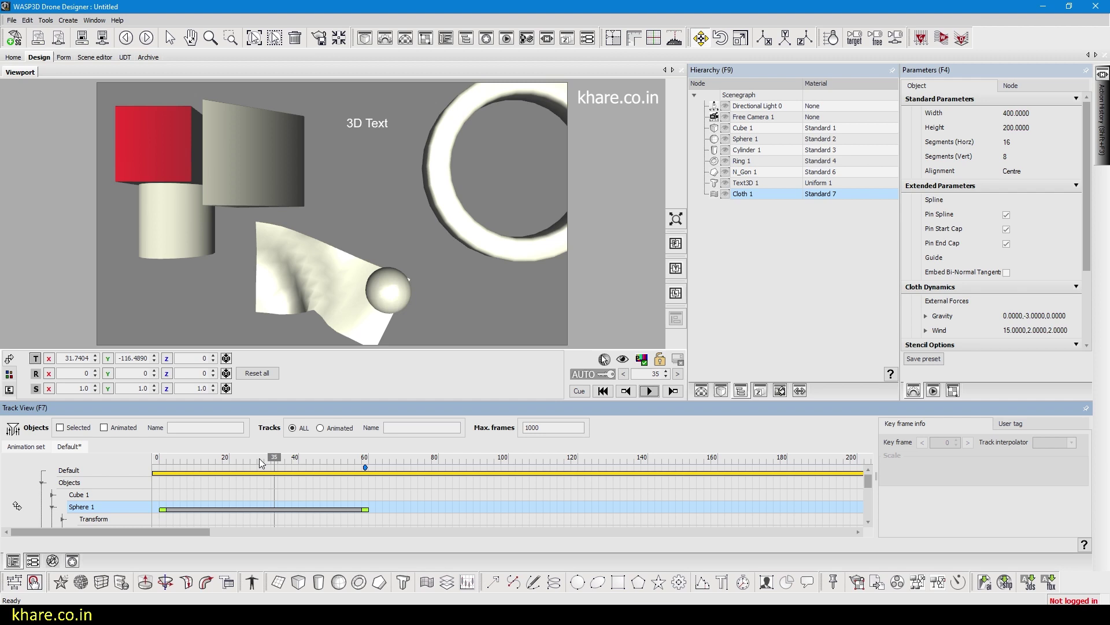
click(262, 459)
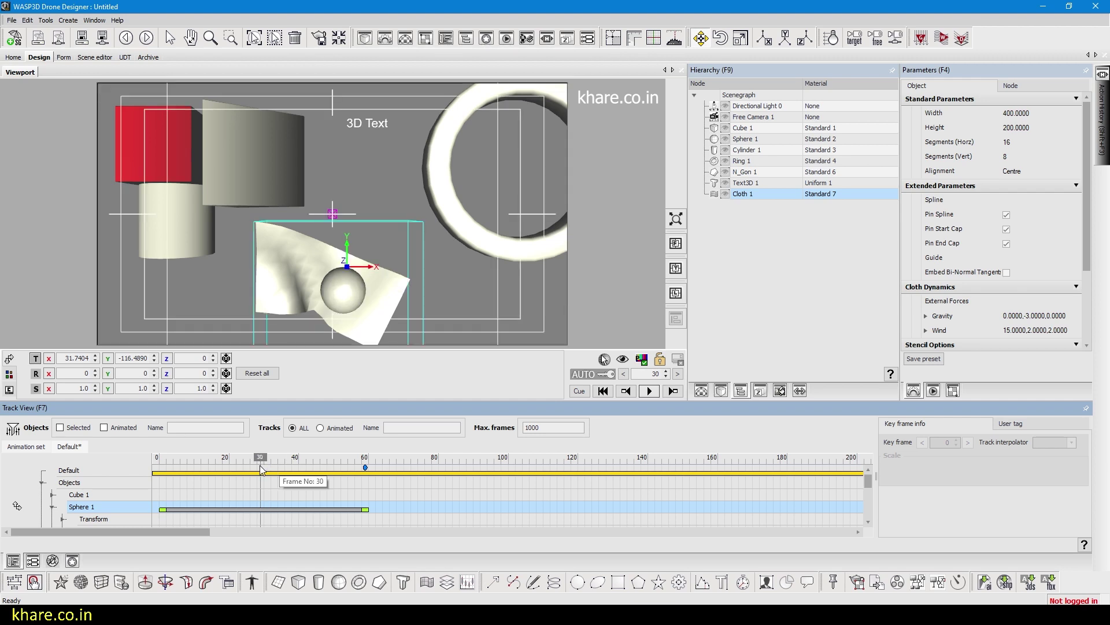
Add an infinite pause control at frame 30 on the Default track.
drag(260, 466, 267, 466)
right_click(260, 466)
mouse_move(286, 473)
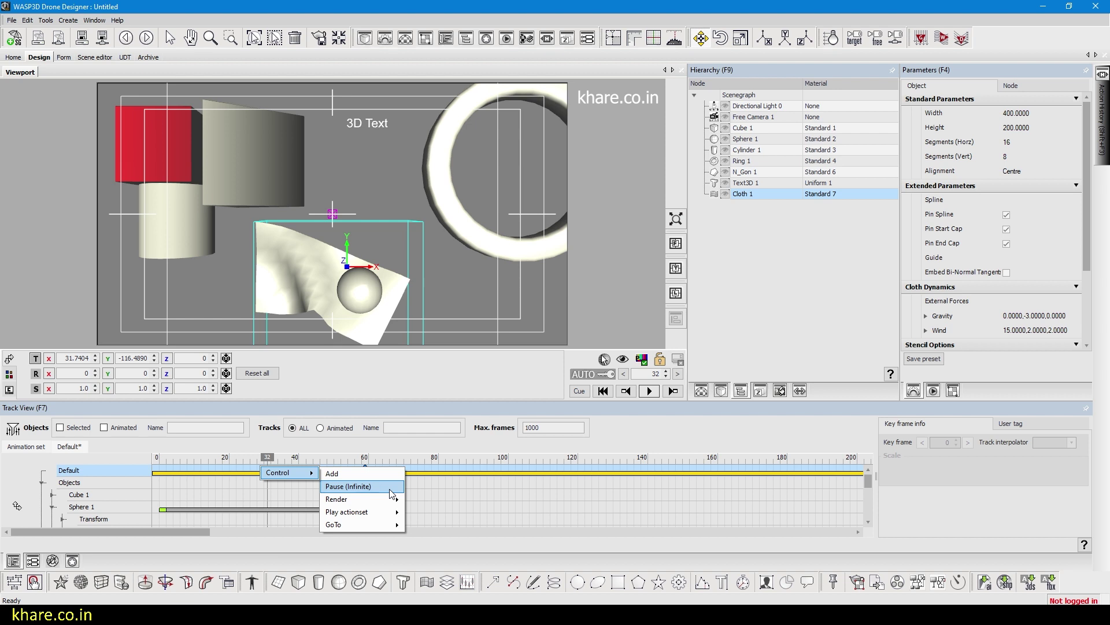
click(391, 490)
Play the animation from frame 0 to test the pause at frame 30, resuming playback after each stop.
click(587, 391)
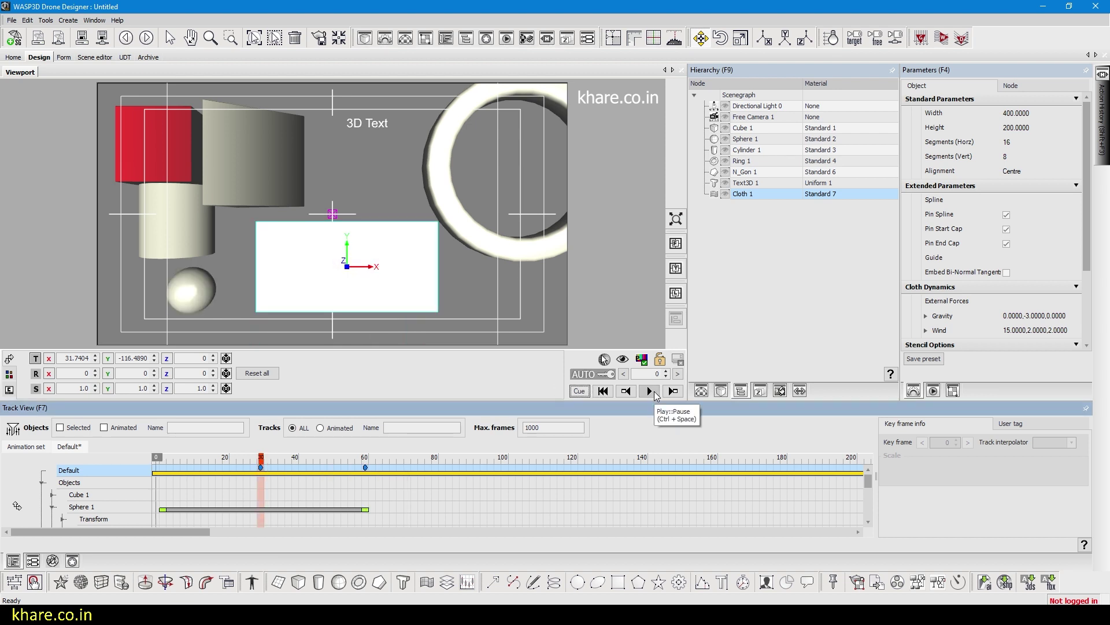
click(655, 393)
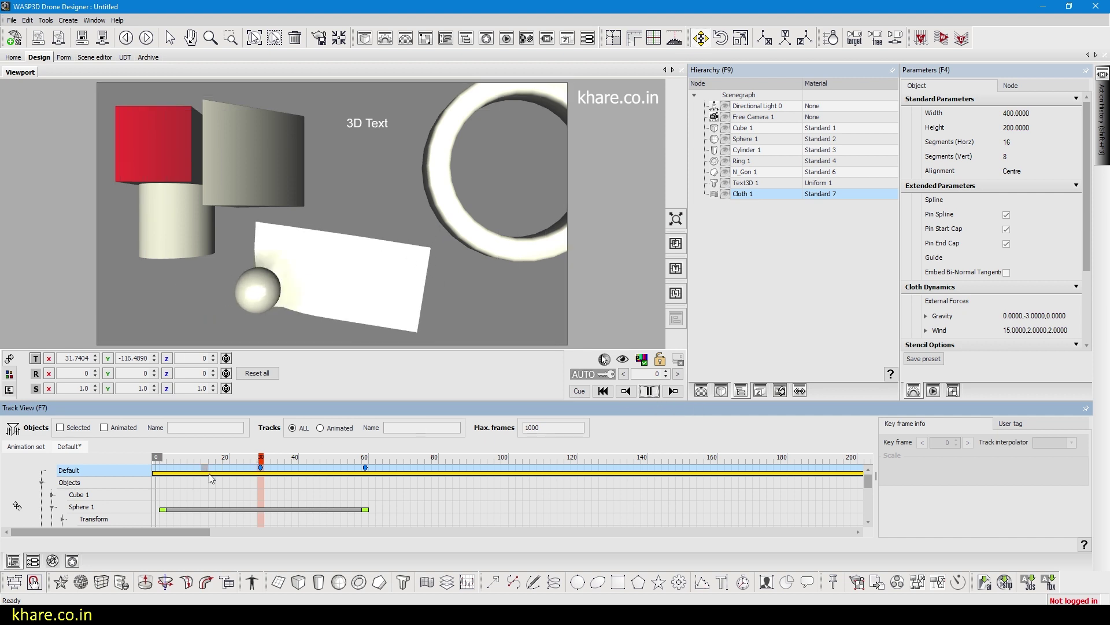
key(ctrl+space)
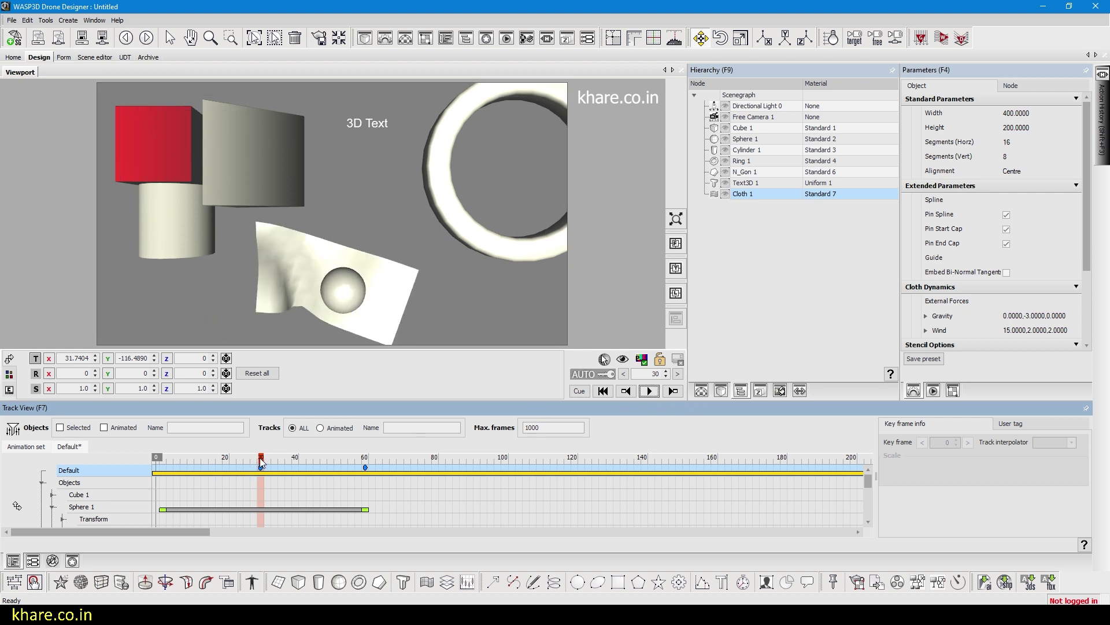
click(650, 391)
click(658, 395)
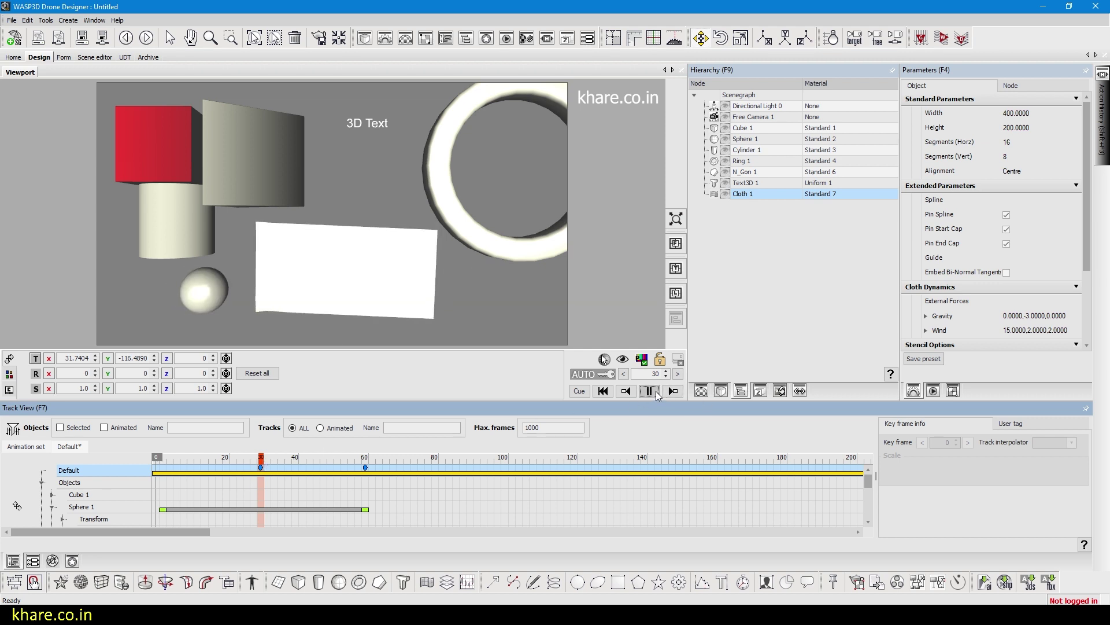
click(658, 395)
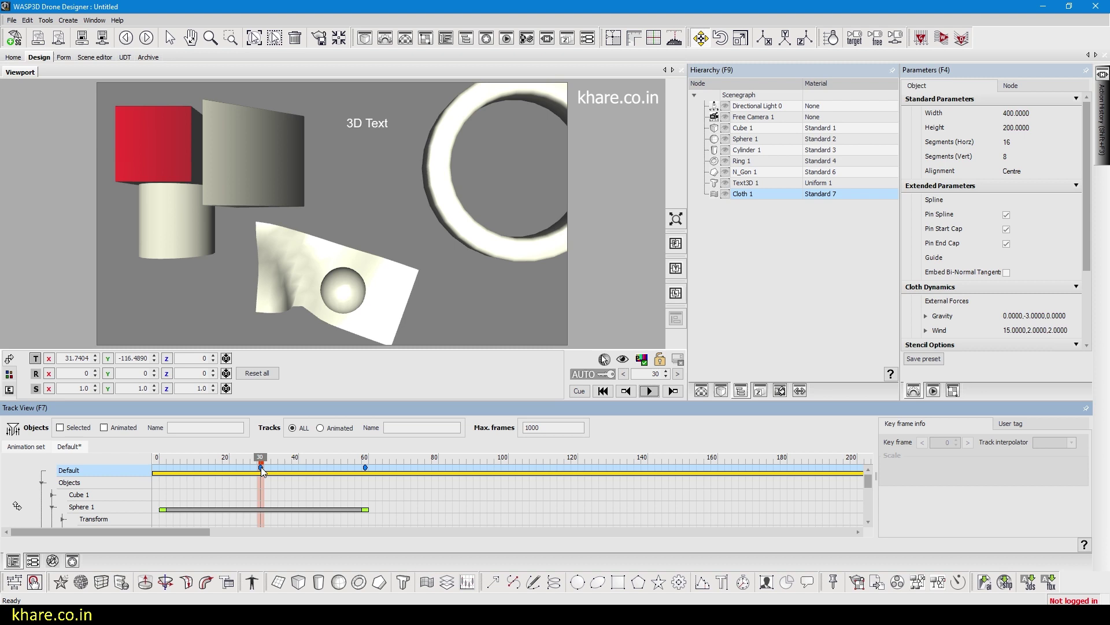
Change the Pause_0 action at frame 30 from infinite to a constant 2 seconds, update it, and close its settings.
double_click(323, 463)
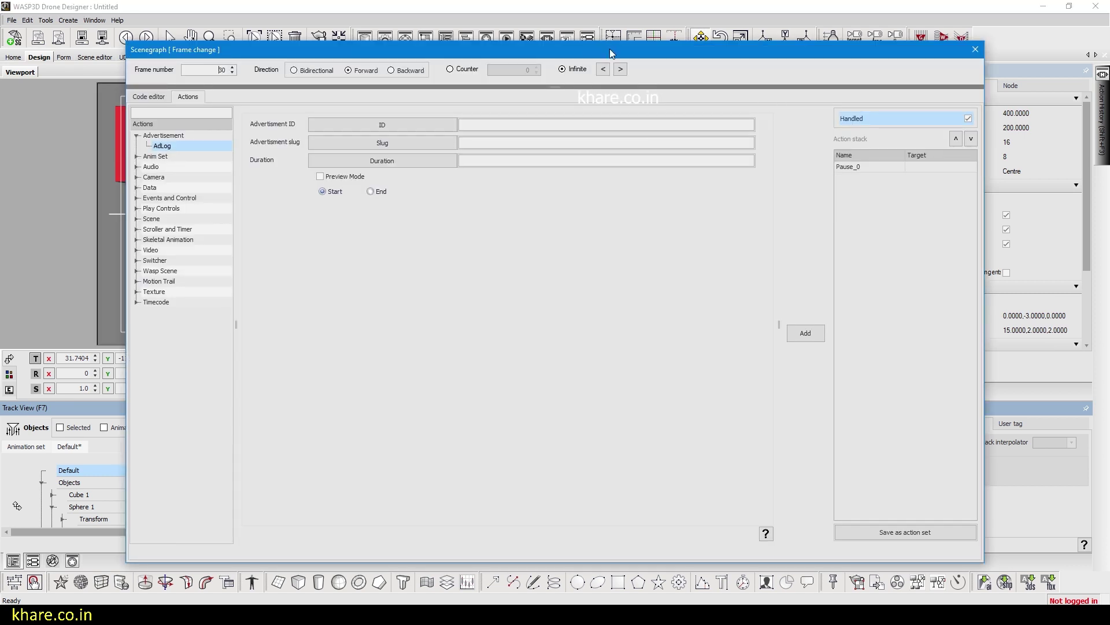
drag(657, 57, 585, 53)
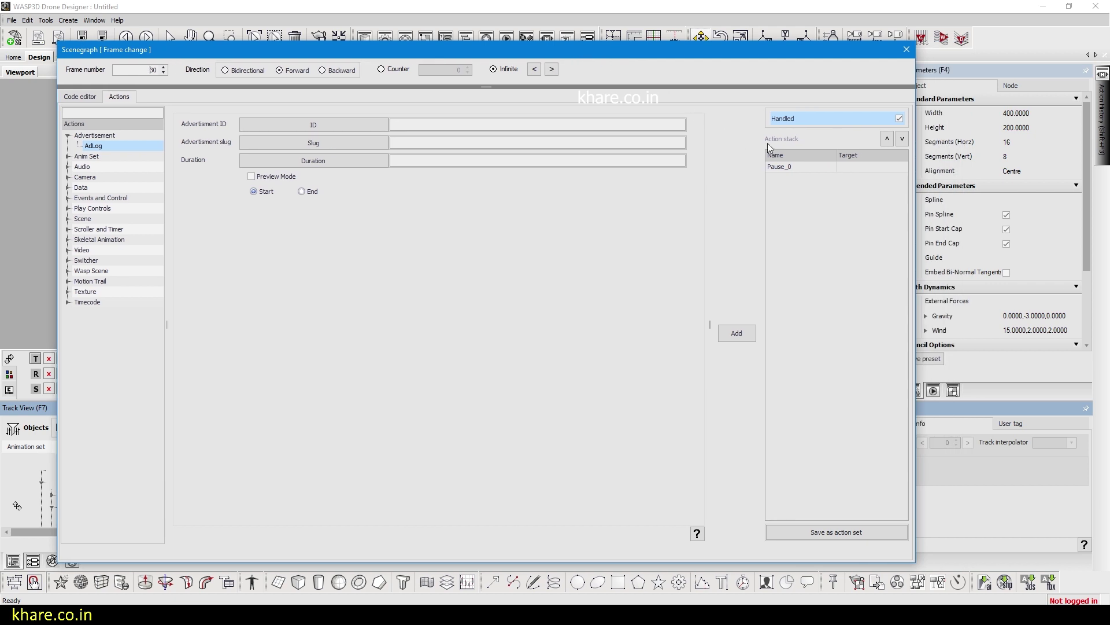
click(795, 167)
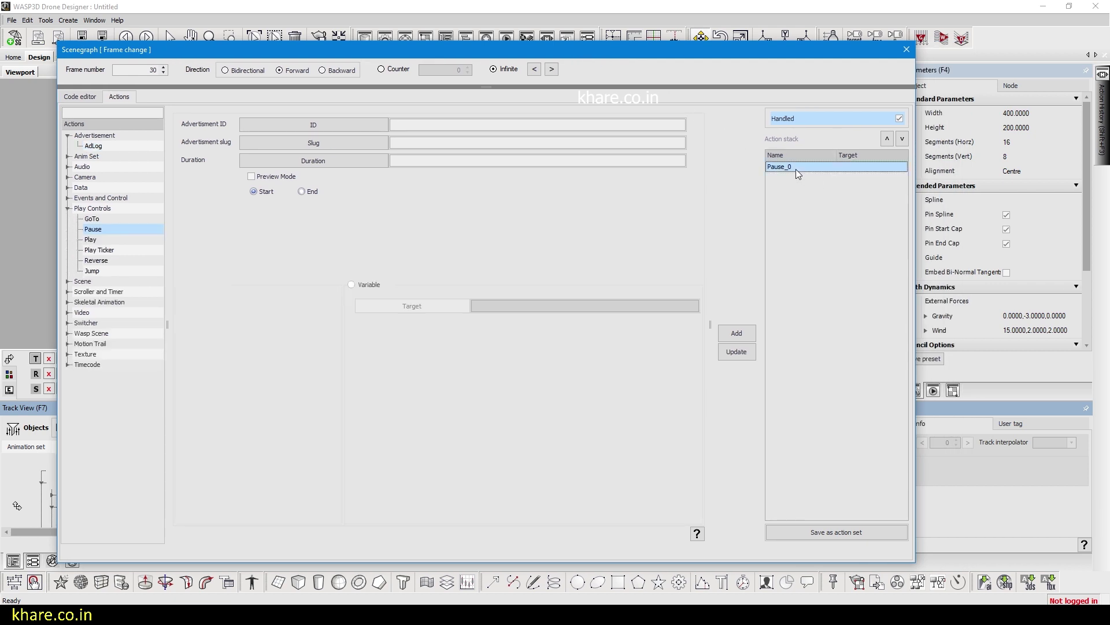
click(199, 270)
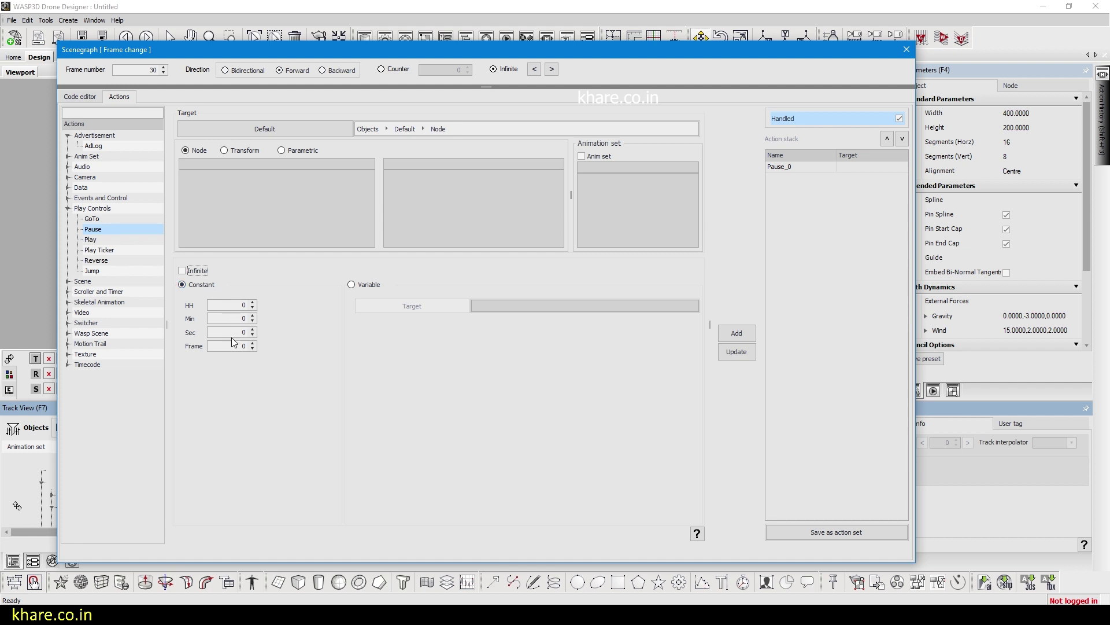
click(237, 333)
click(740, 353)
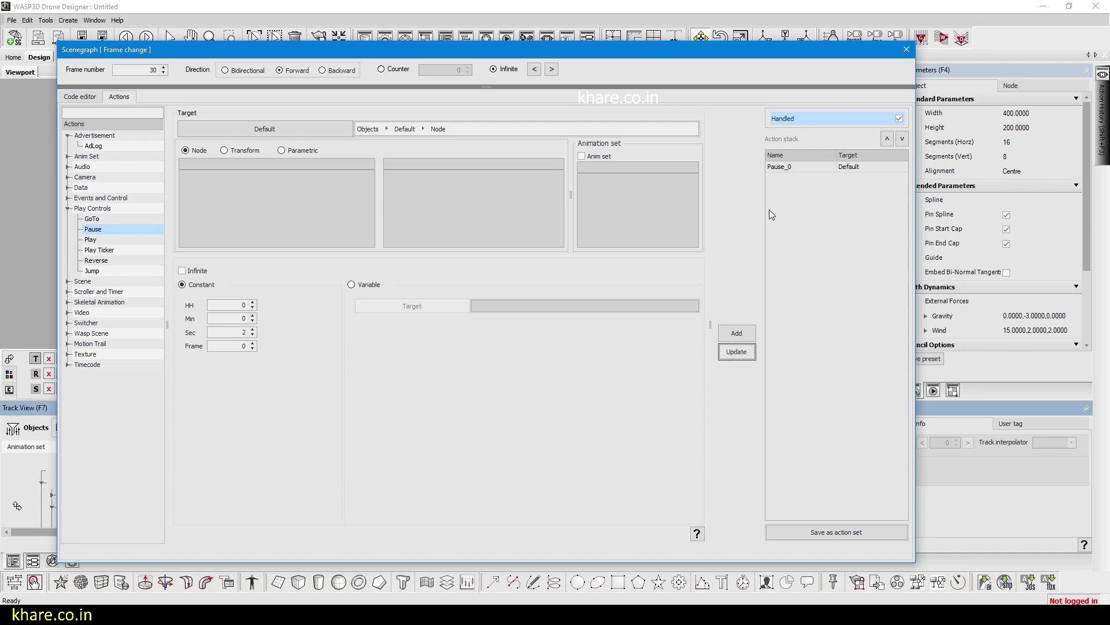
click(816, 166)
click(907, 50)
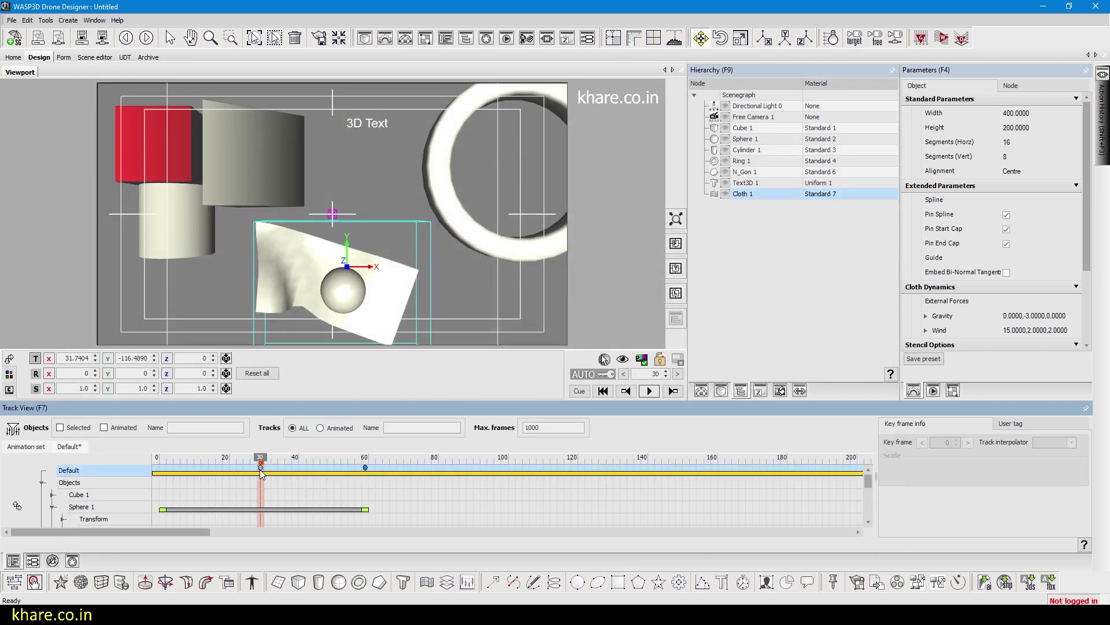
Replay the animation from frame 0 to check the timed pause, and scrub past the frame 30 marker to frame 68.
drag(264, 474, 359, 458)
click(585, 392)
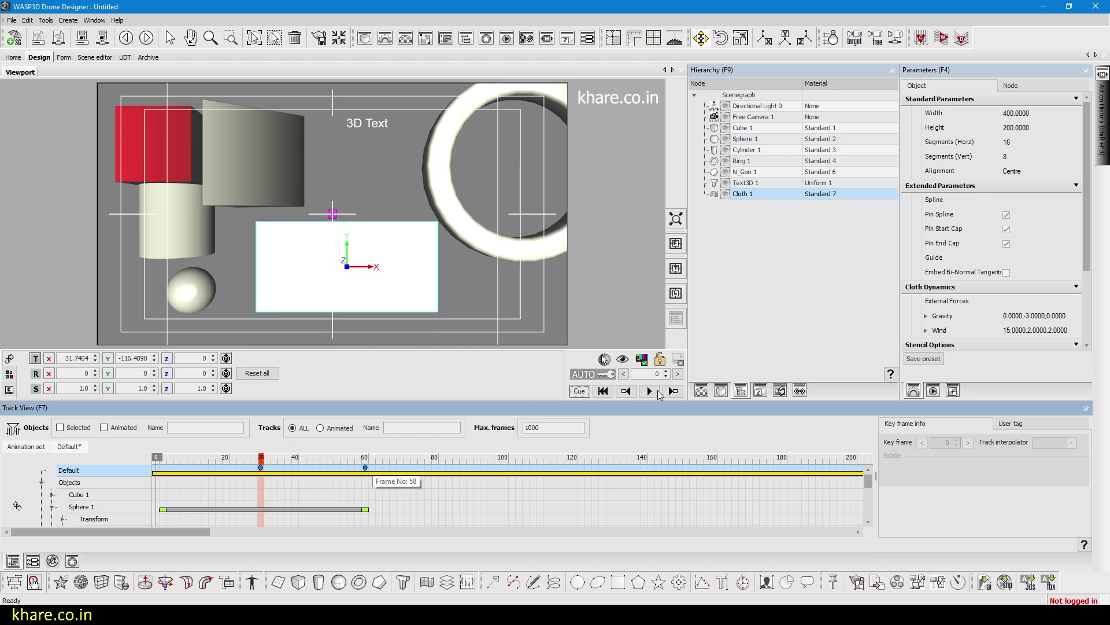
click(650, 392)
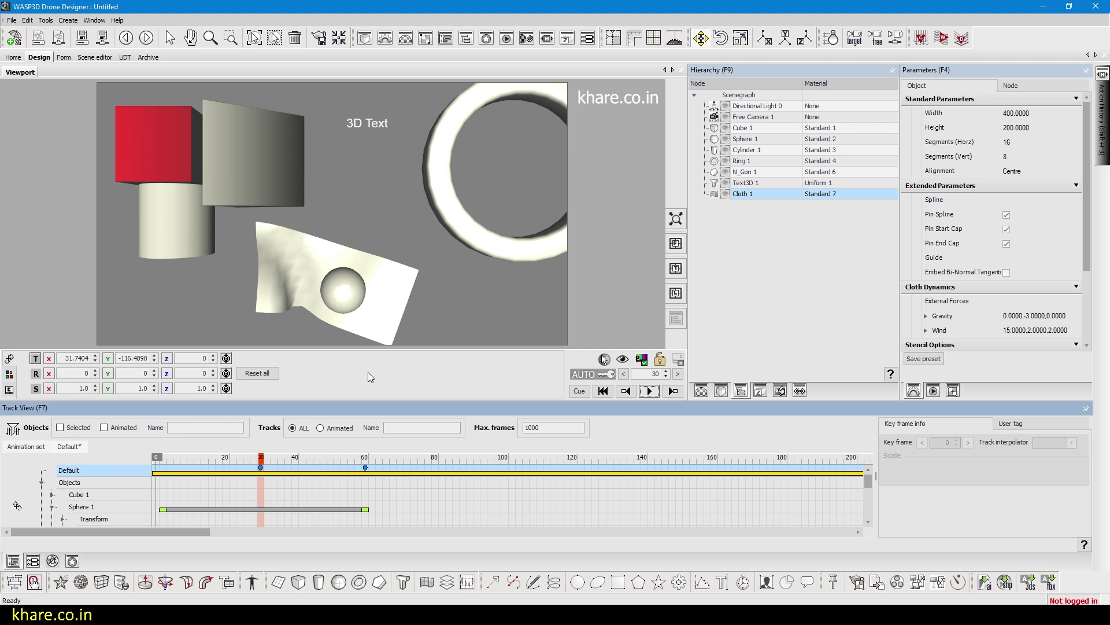
click(281, 460)
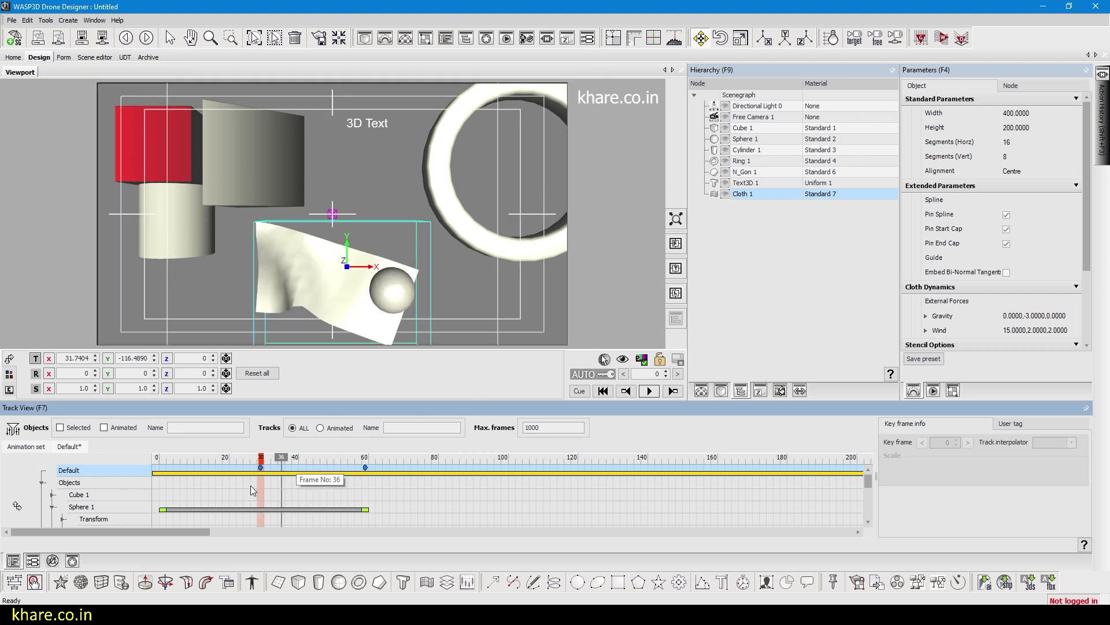
click(261, 467)
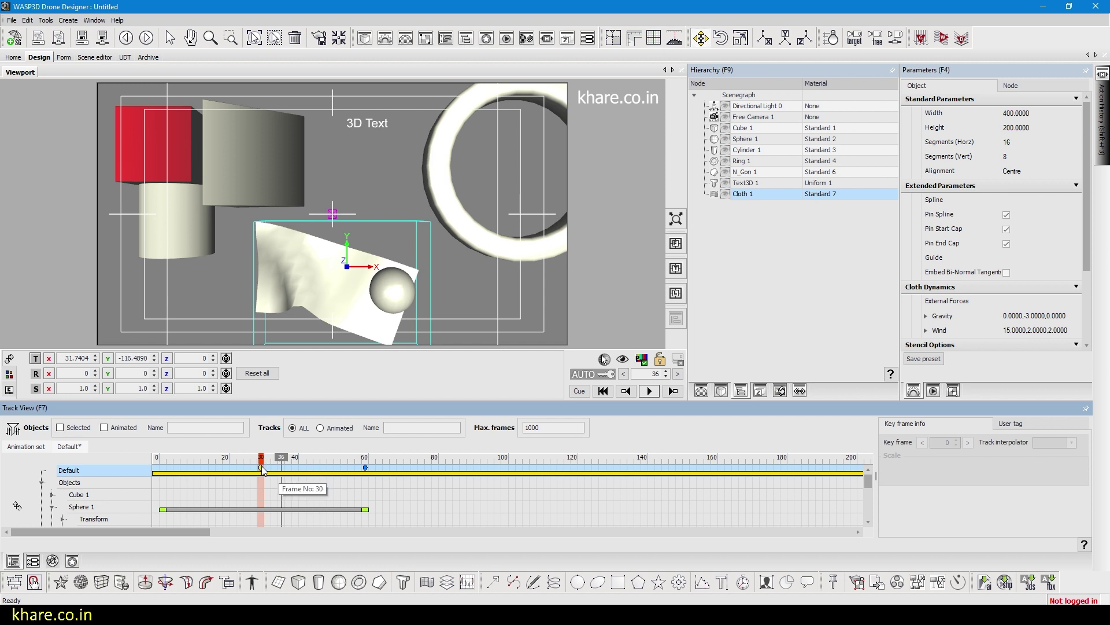
drag(262, 467, 393, 462)
Move the cloth behind the cylinder and sphere to about X -322, Y -109, and return to frame 0.
click(742, 194)
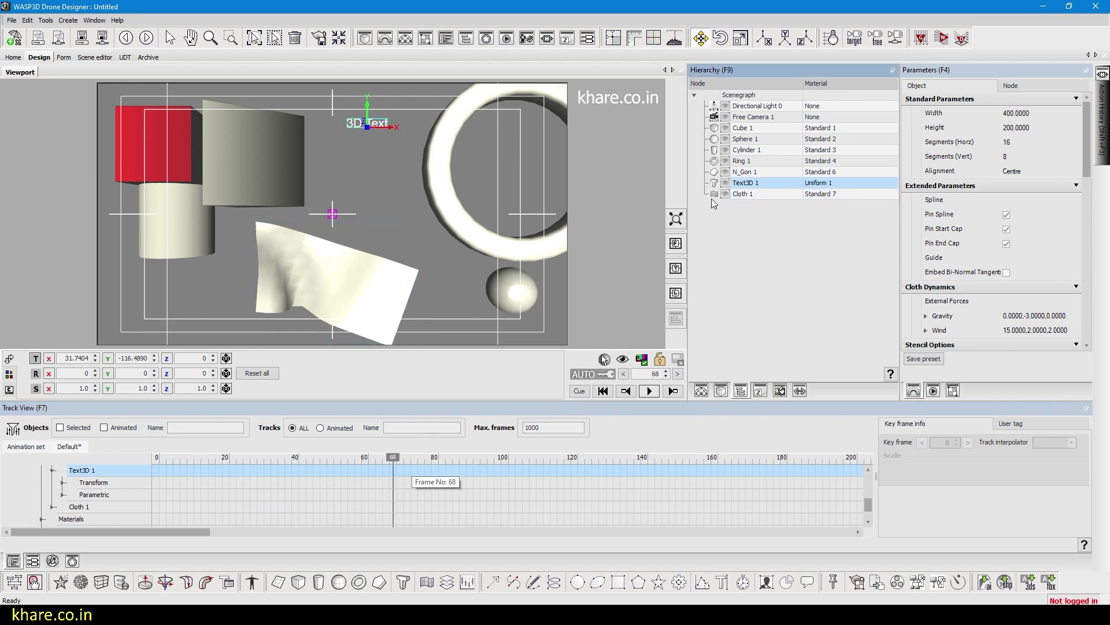
drag(282, 287, 207, 289)
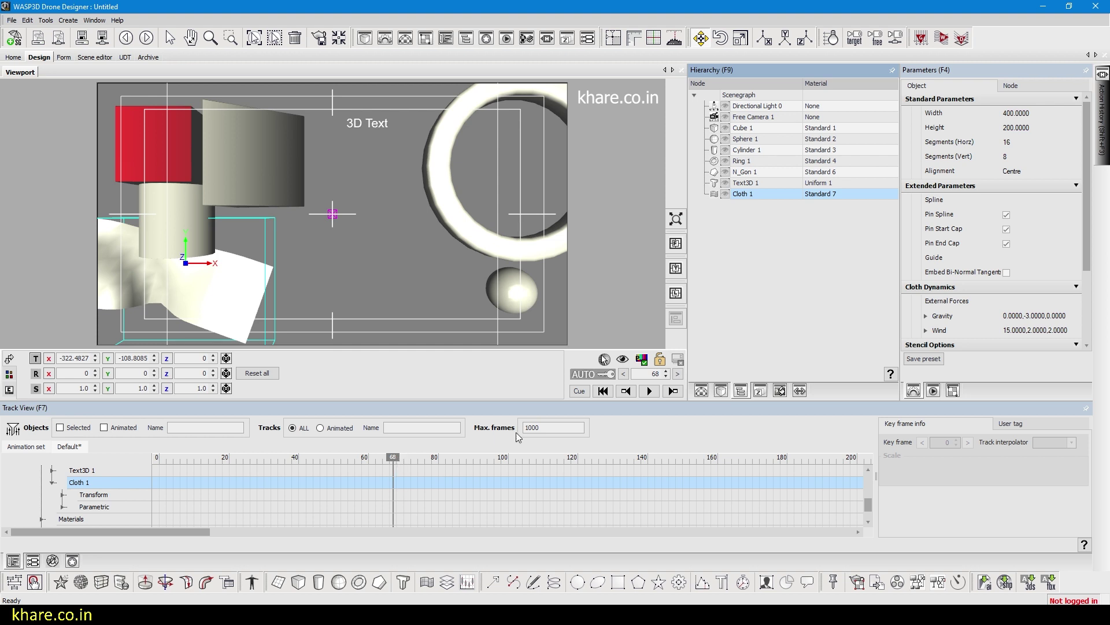
click(580, 392)
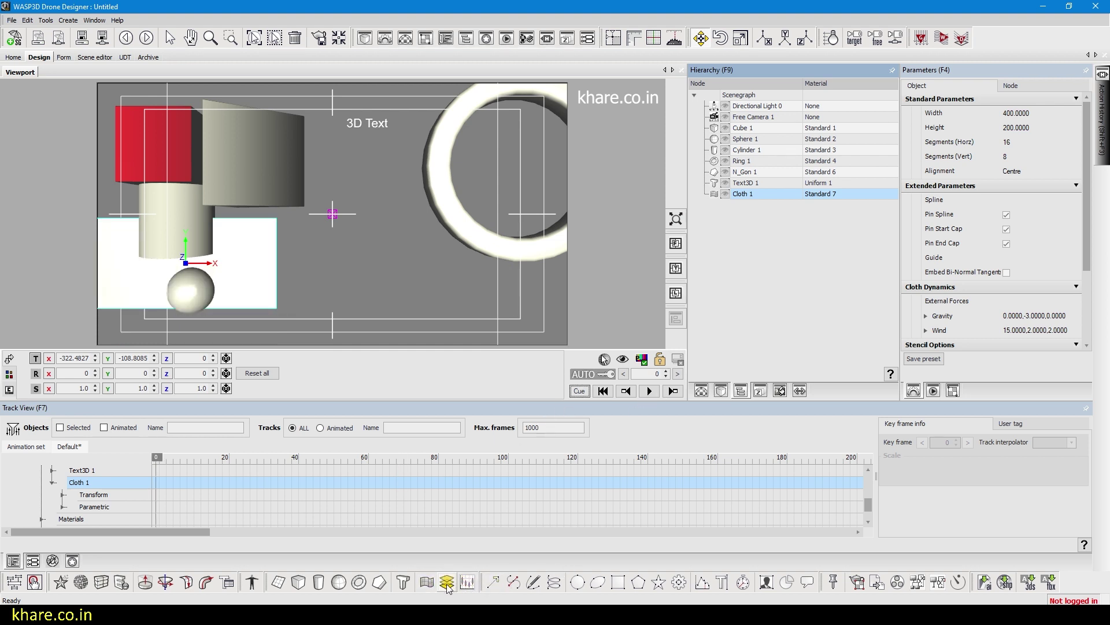
Draw a diagonal line about 210 units long near the scene centre and move it to about X -6, Y -61.
click(494, 584)
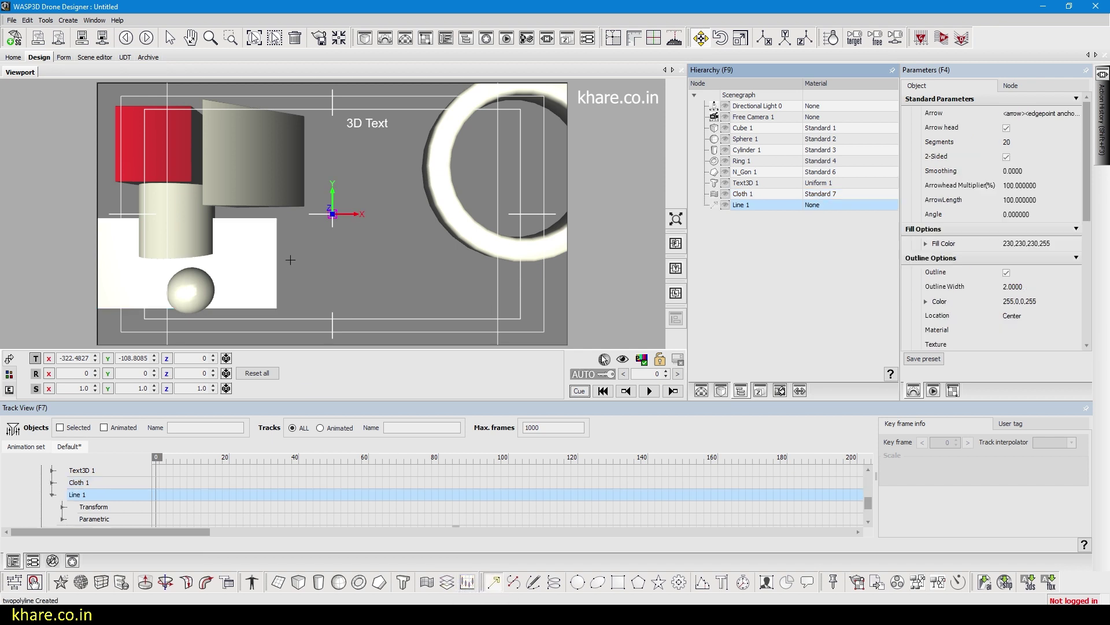
click(361, 181)
click(398, 189)
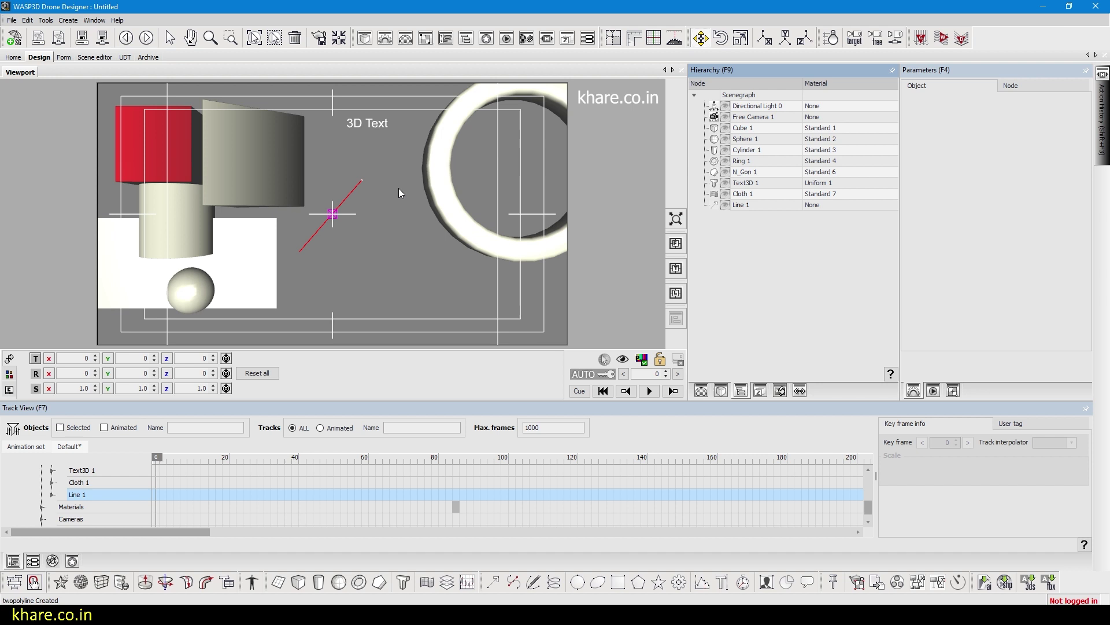
drag(362, 179, 392, 169)
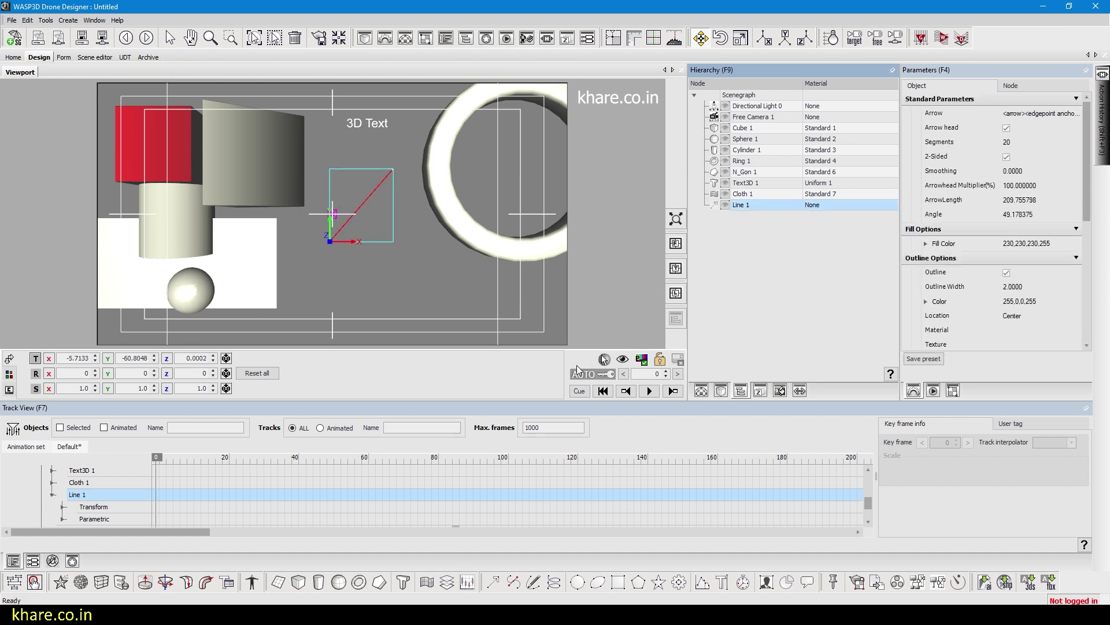
Draw a freeform curved polyline with several overlapping loops below the line, and finish drawing.
click(512, 582)
click(338, 297)
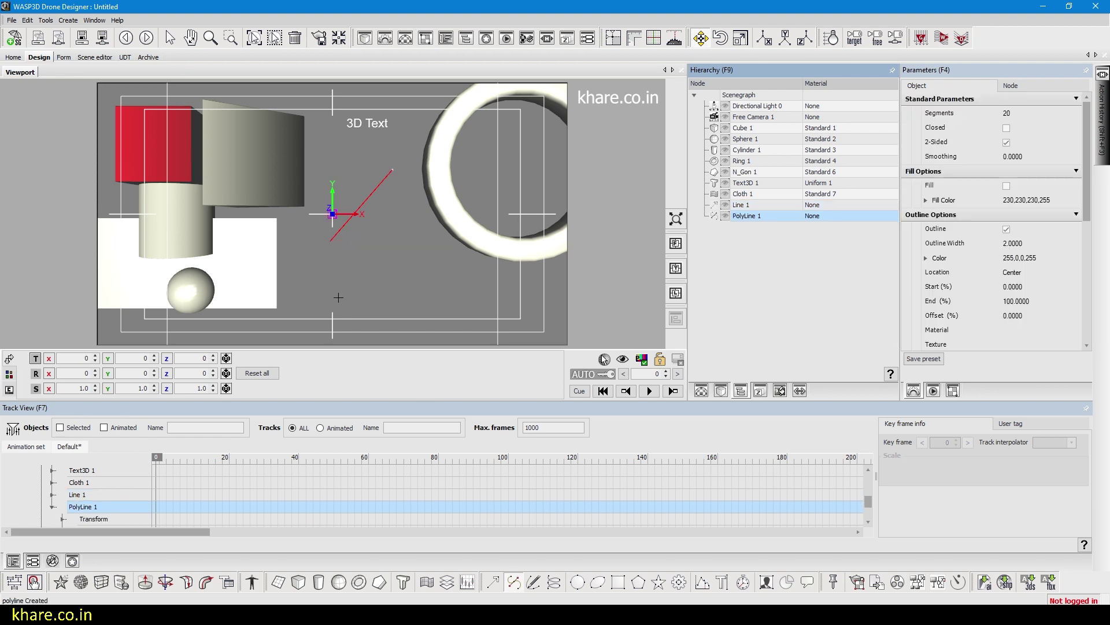
click(377, 245)
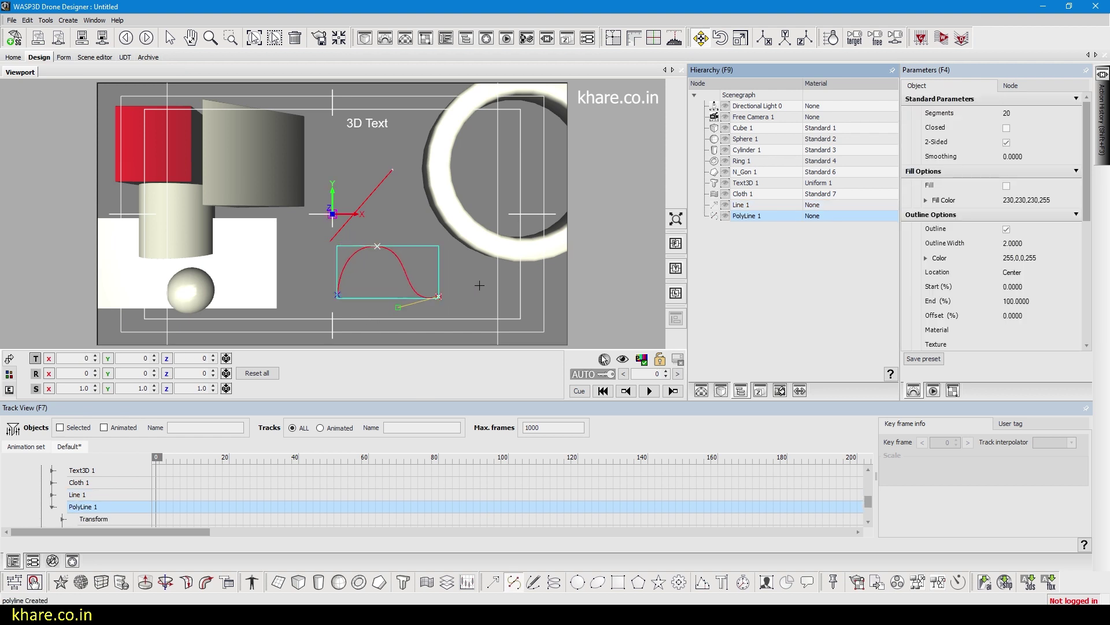
drag(438, 297, 491, 280)
drag(415, 214, 376, 208)
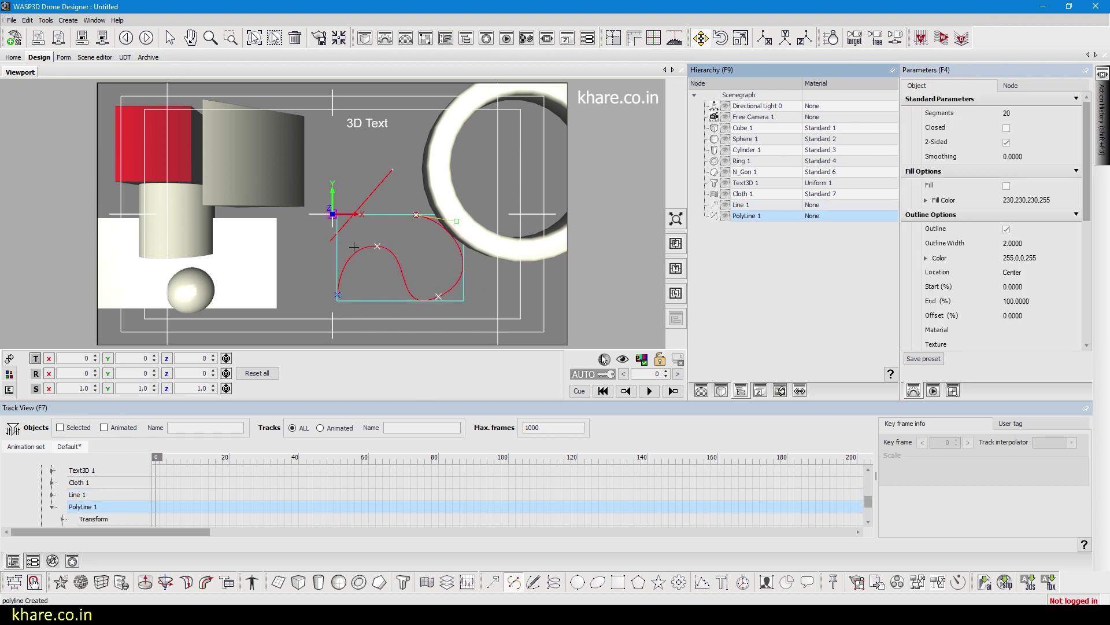
drag(369, 299, 410, 319)
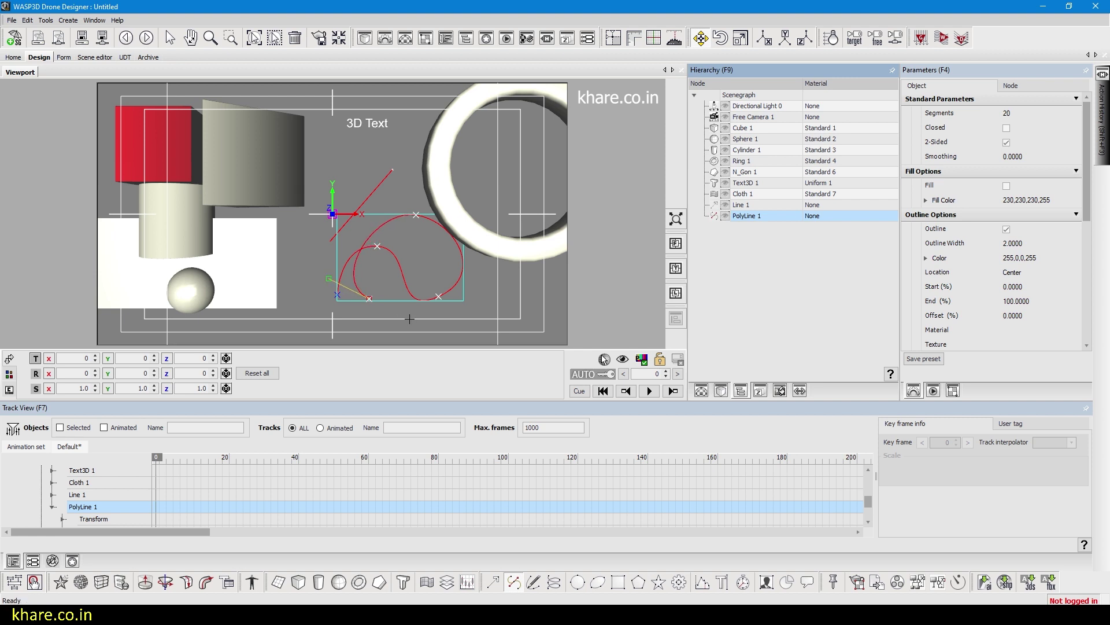
click(315, 322)
drag(365, 258, 325, 291)
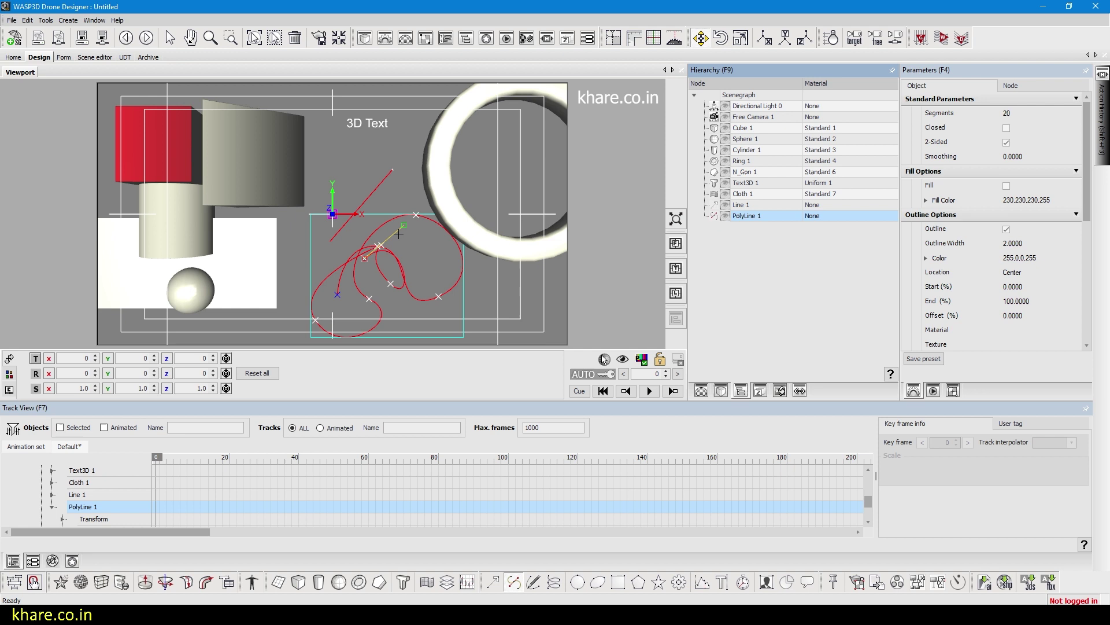
key(Escape)
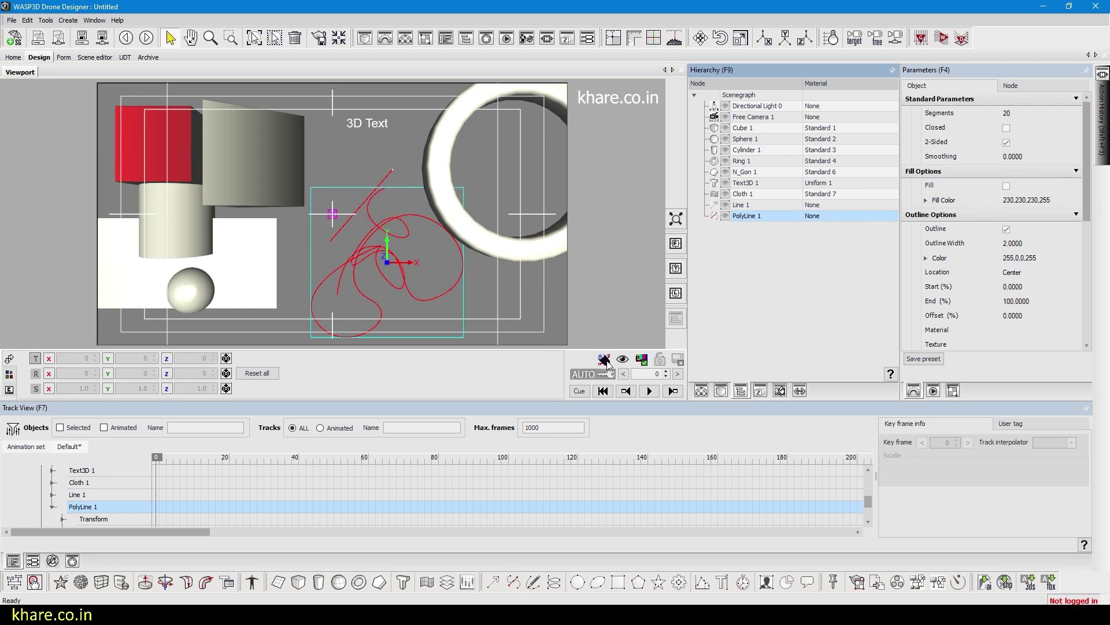
Reshape the polyline's large loop beside the ring by editing its points and curve handles.
click(604, 359)
click(416, 215)
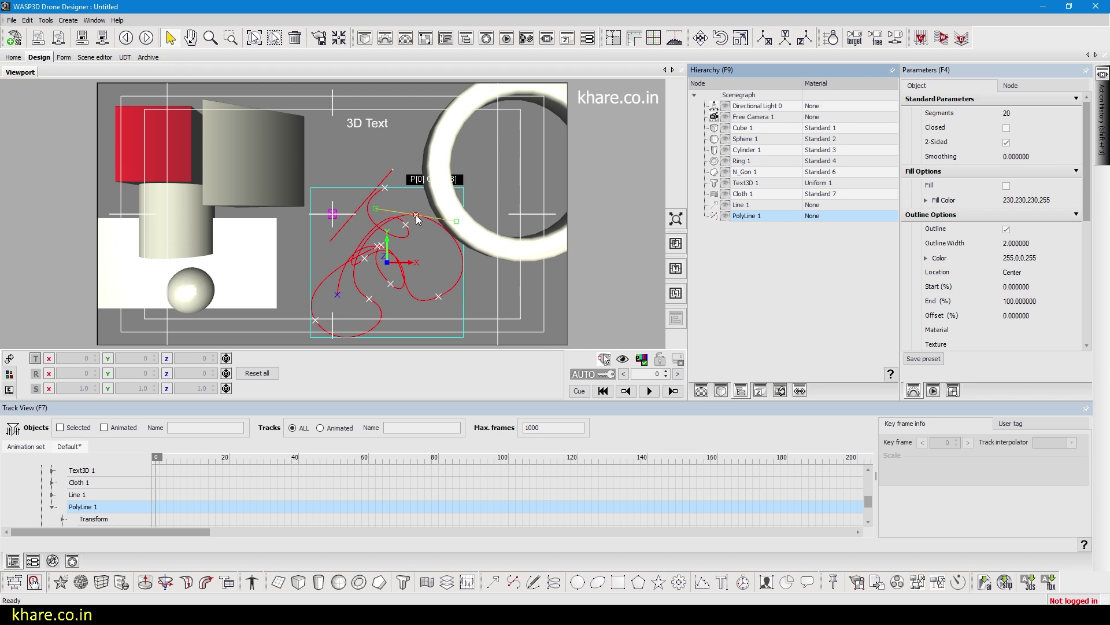
drag(379, 207, 408, 198)
click(417, 216)
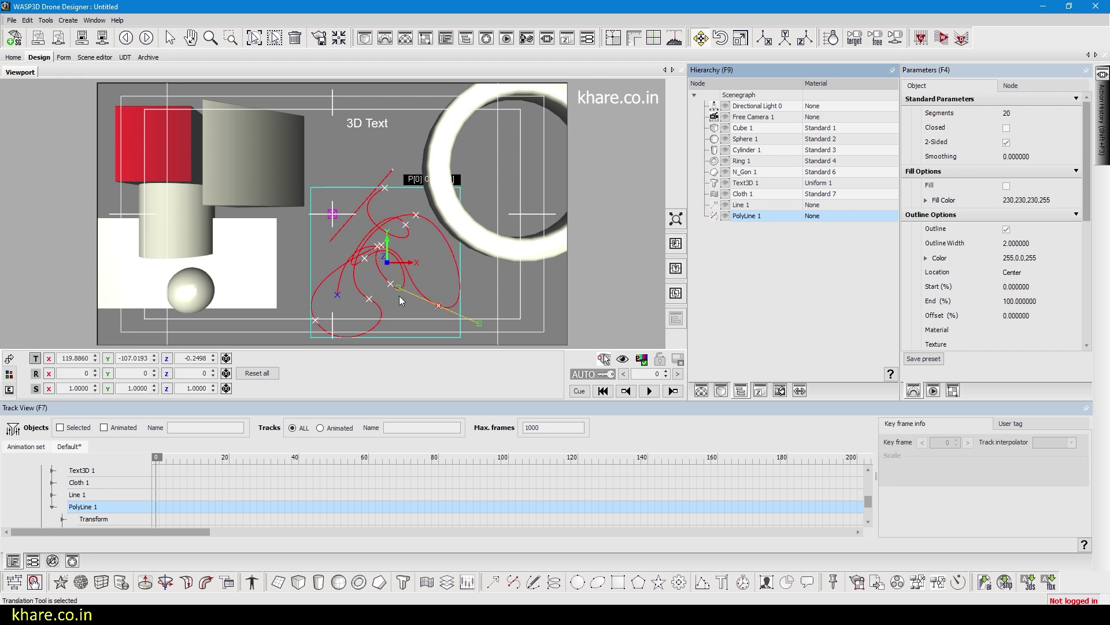
mouse_move(399, 296)
mouse_down()
mouse_move(421, 331)
mouse_move(411, 310)
mouse_up()
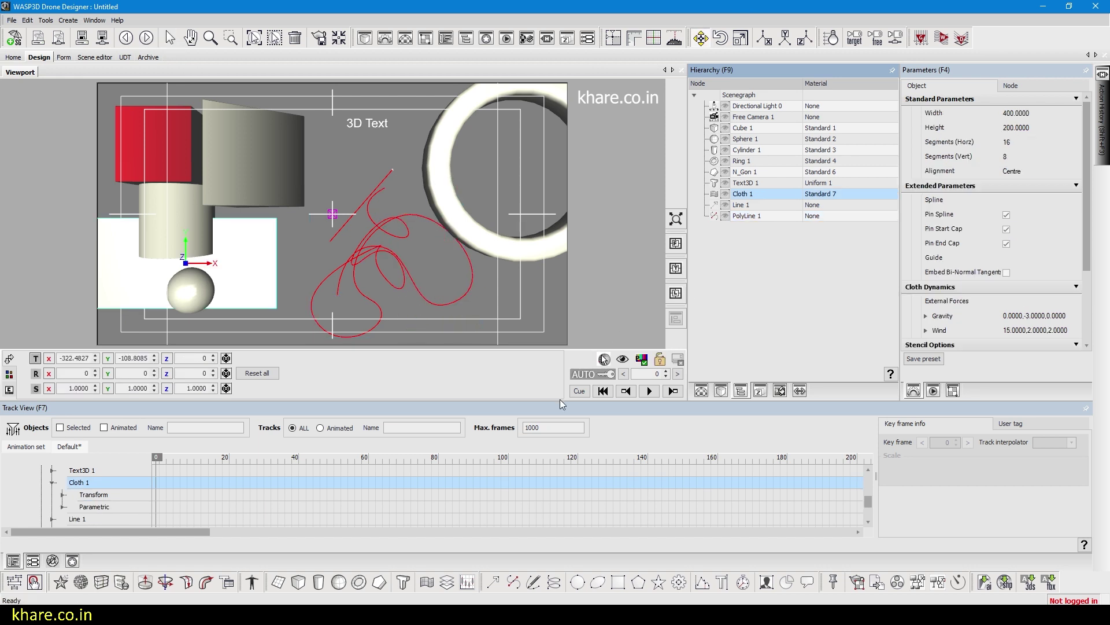
Add a helix rotated 50 degrees about X and set it to 7 turns.
click(554, 583)
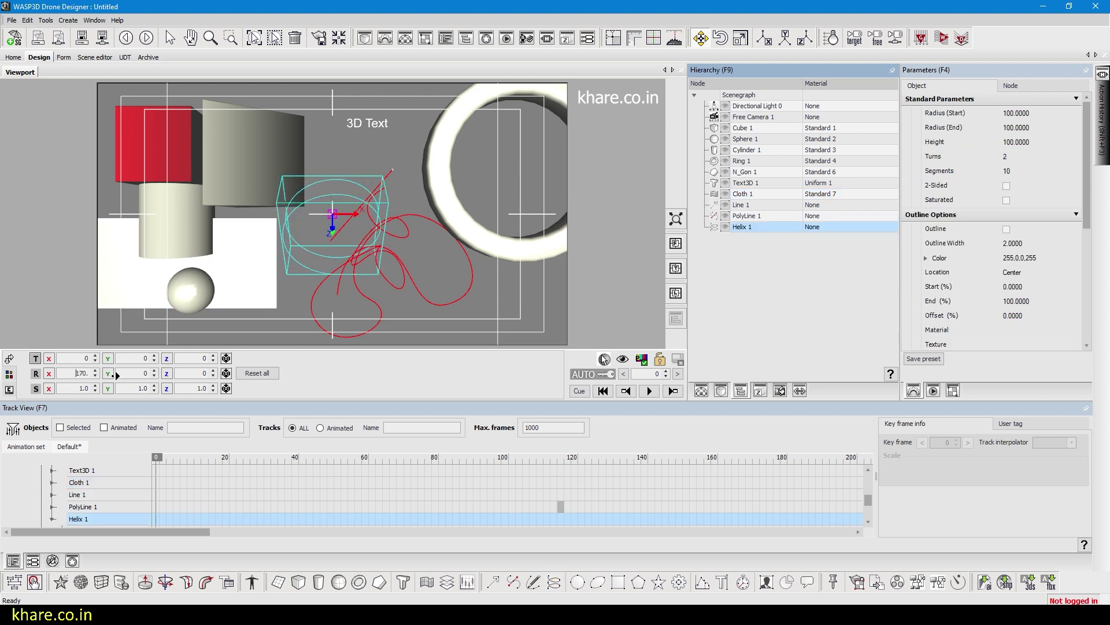
drag(115, 375, 106, 373)
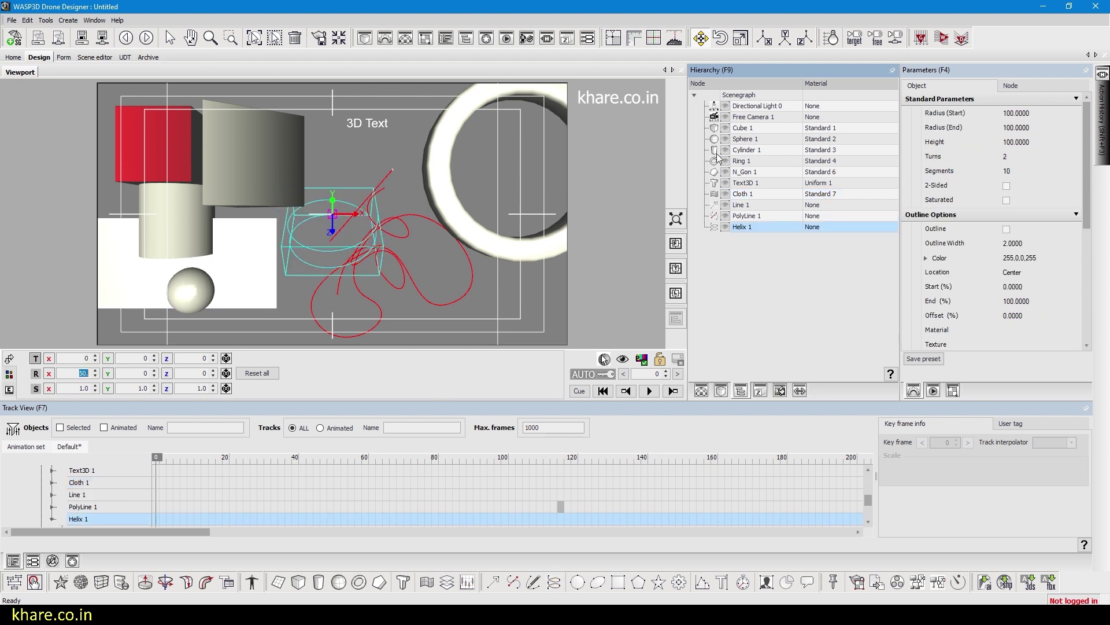
click(1025, 156)
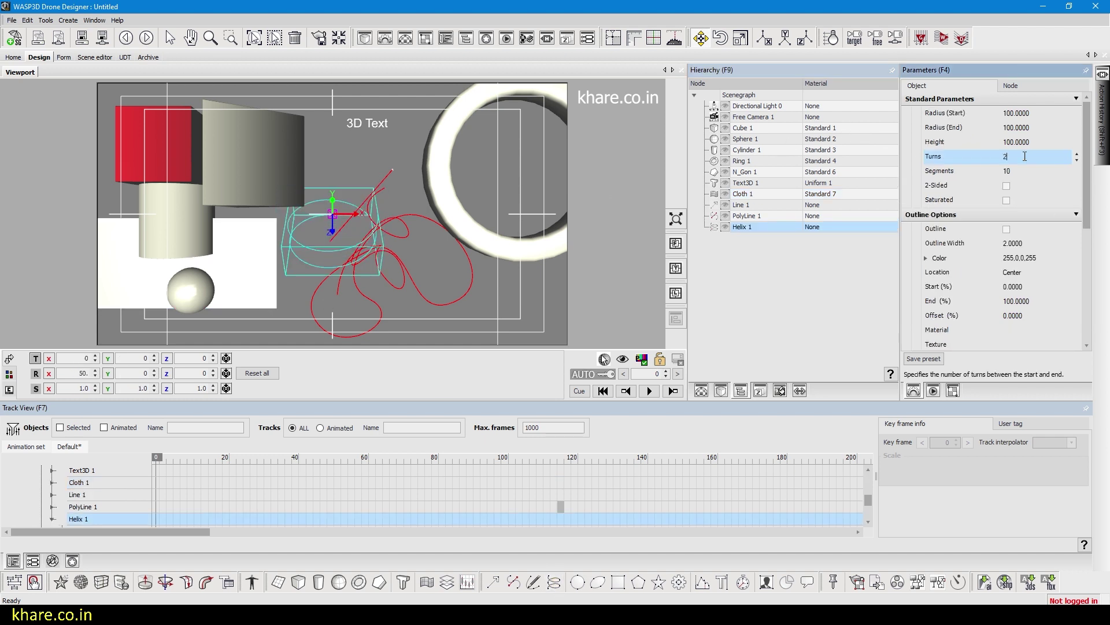
click(1078, 154)
click(1077, 155)
click(1078, 154)
click(1077, 155)
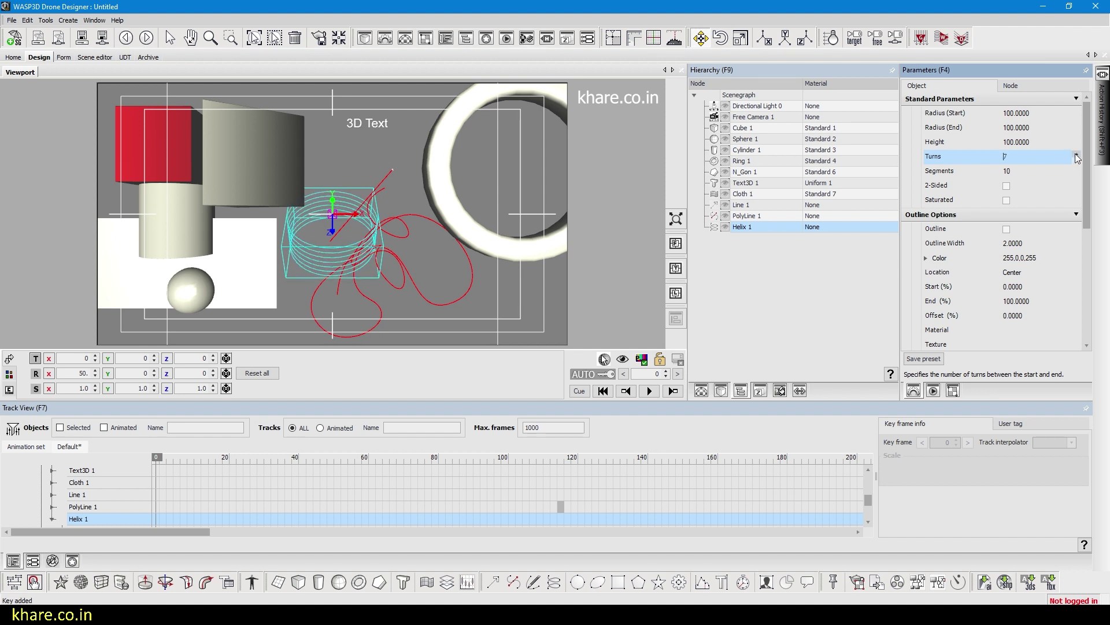
Set the helix's start radius to 90, end radius to 80.1 and height to 350.
click(1033, 114)
text(90.)
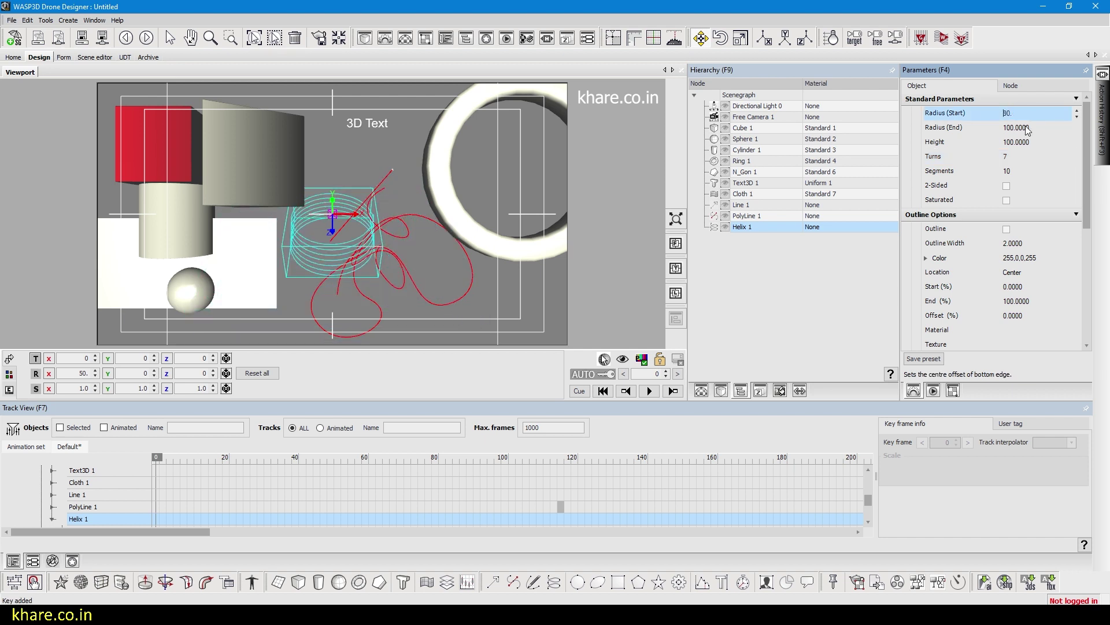
click(1032, 128)
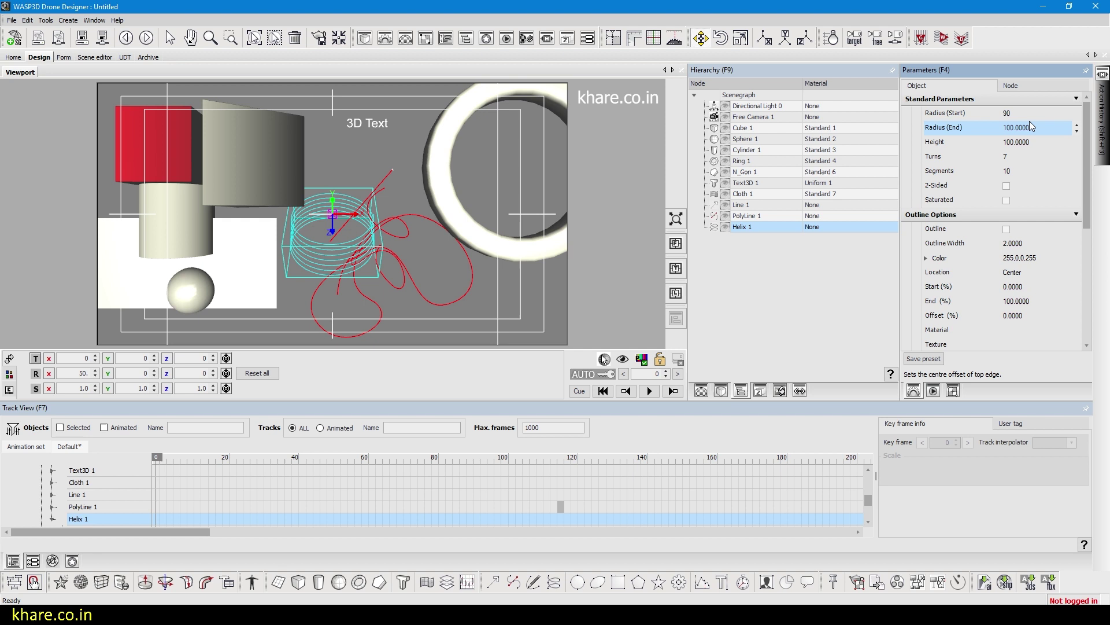
click(1017, 128)
mouse_move(1036, 128)
mouse_down()
mouse_move(1019, 123)
mouse_move(1031, 125)
mouse_move(1027, 144)
mouse_up()
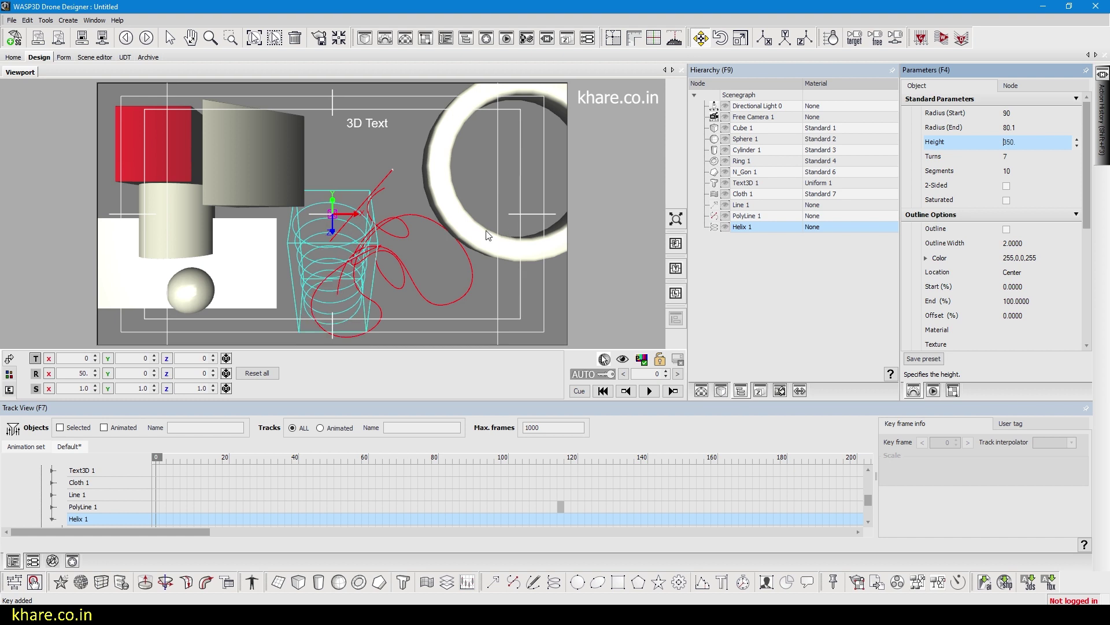
drag(325, 258, 360, 185)
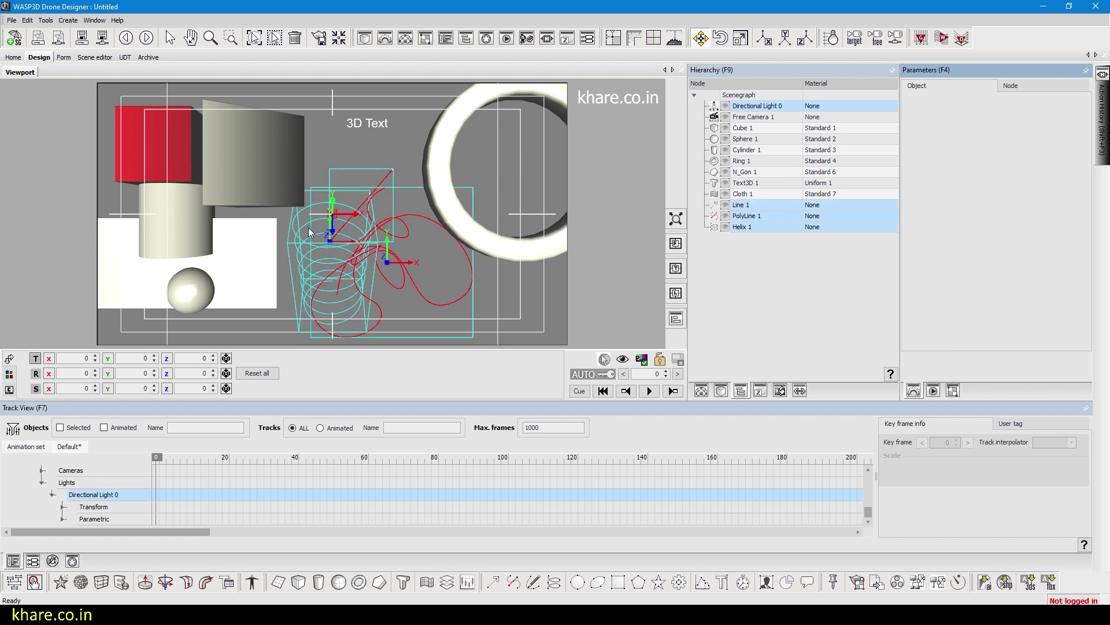
click(314, 225)
click(713, 197)
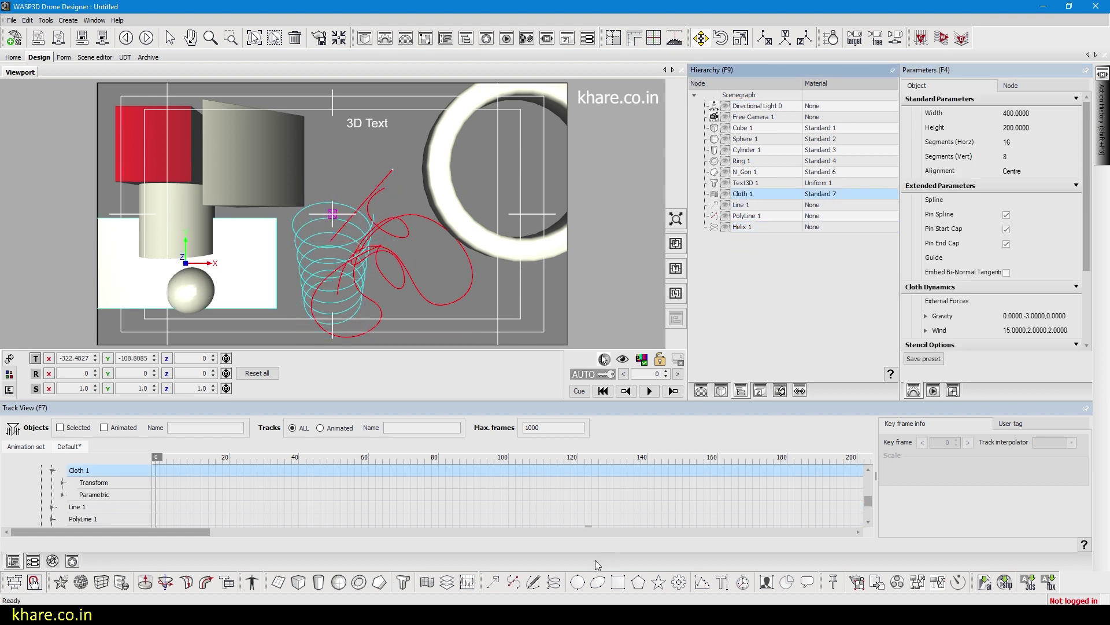
Add a circle at about X 79, Y 118 and an ellipse at about X 180, Y -128.
click(577, 581)
drag(334, 177, 370, 124)
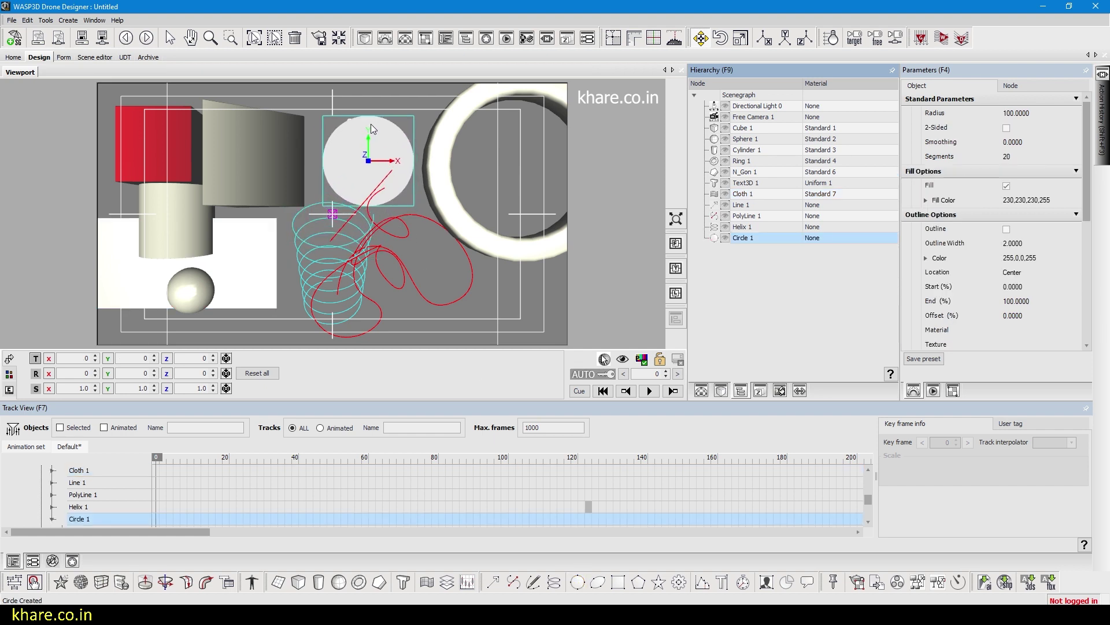
click(599, 584)
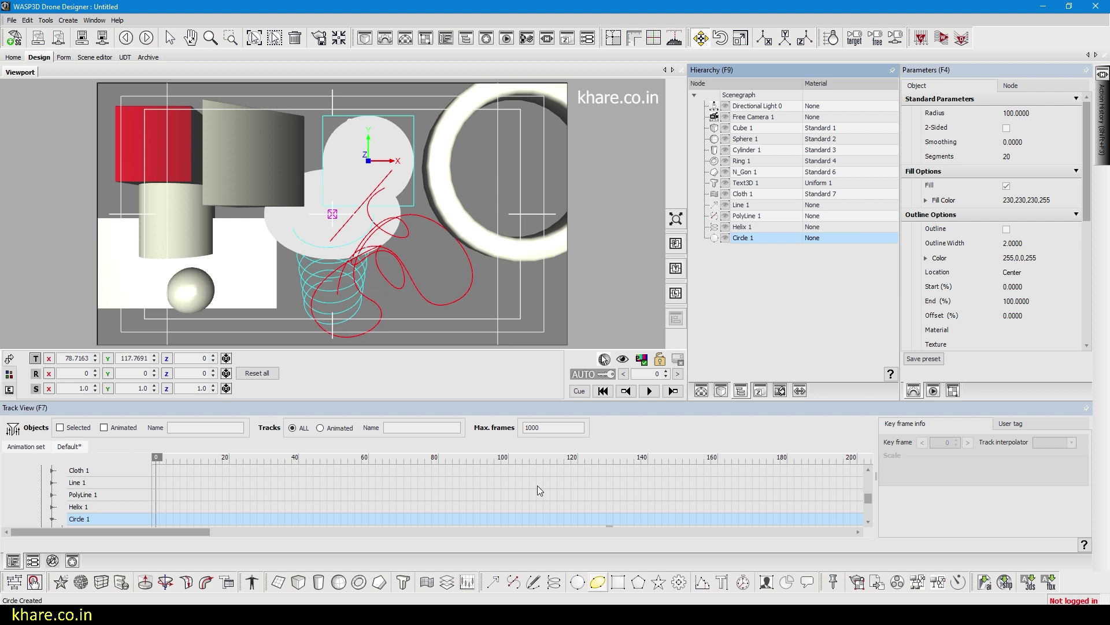
drag(305, 226, 388, 284)
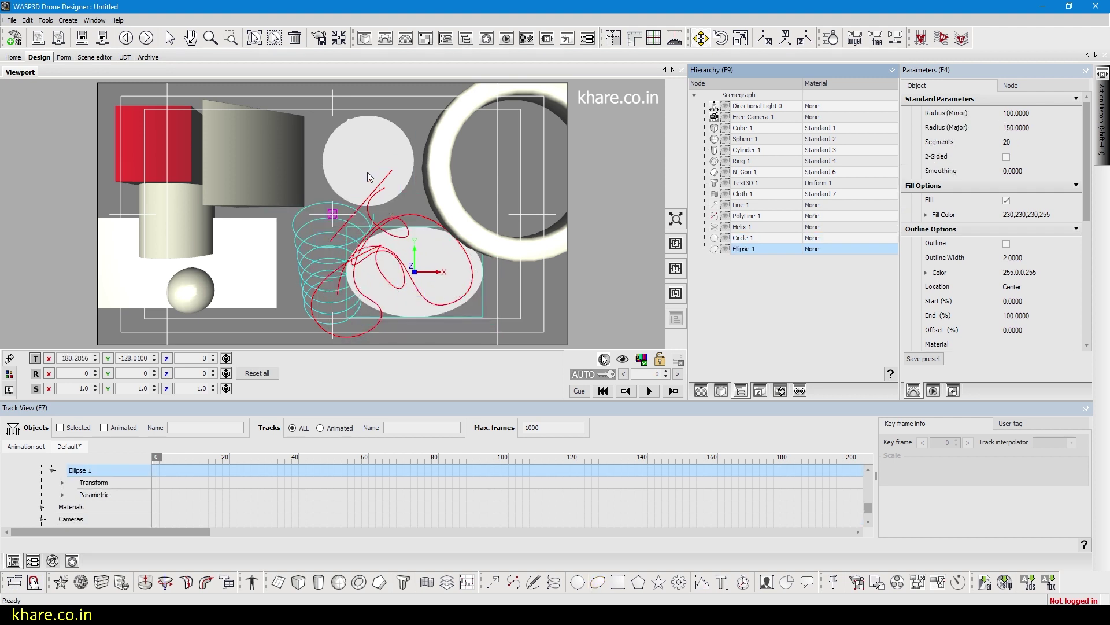
Set the circle's radius to 121 and the ellipse's minor radius to 98 and major radius to 144.
click(366, 172)
click(1025, 114)
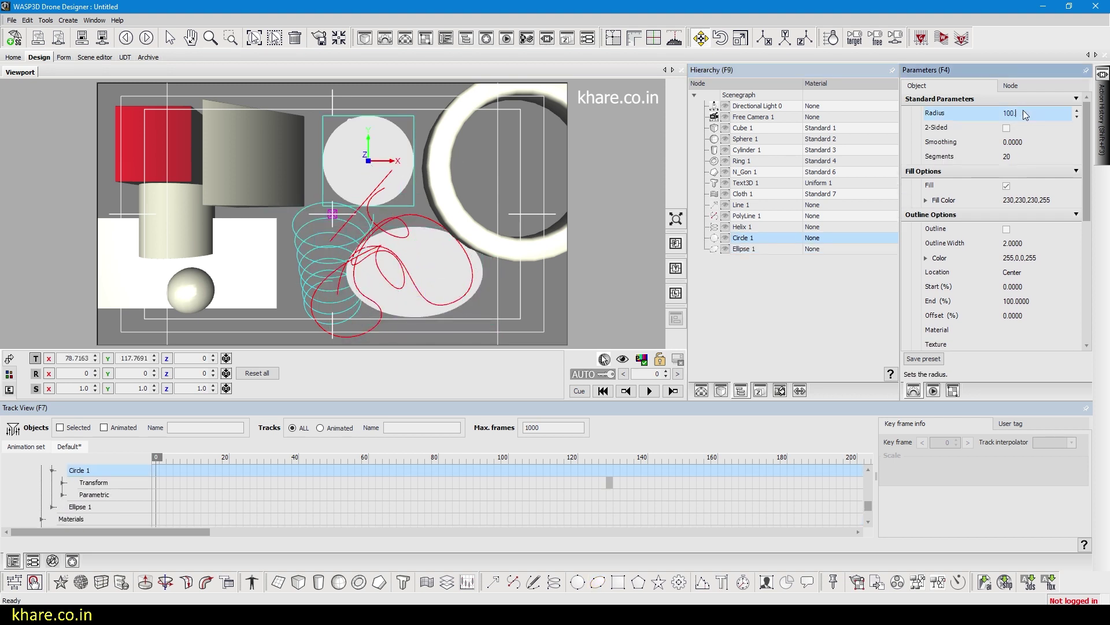
drag(1024, 110, 737, 239)
click(774, 247)
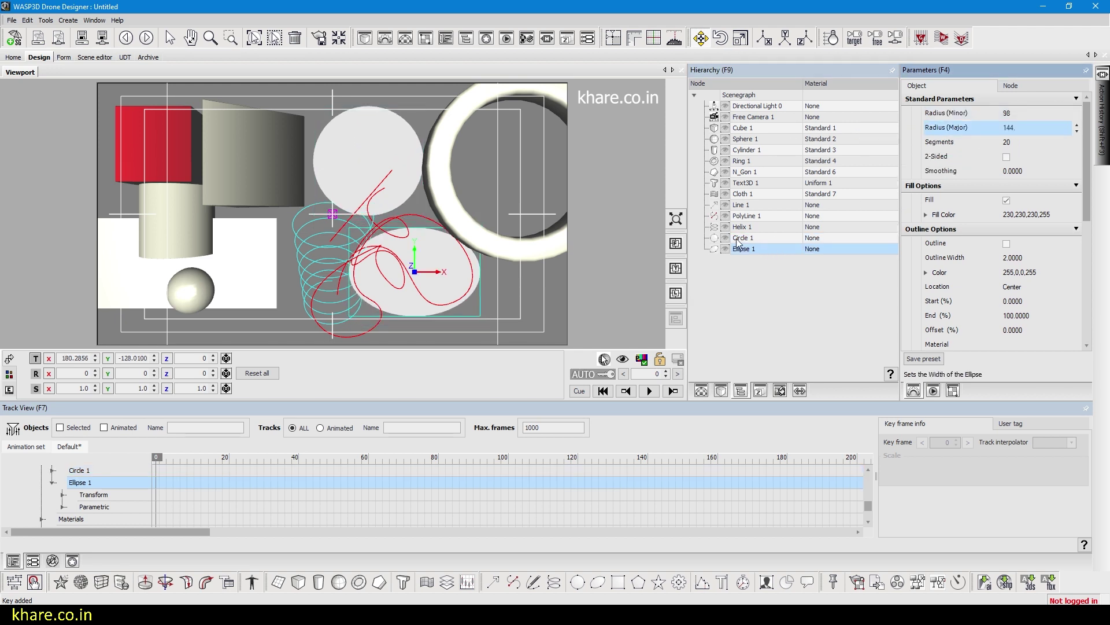
Set the circle's segments to 5 and move the circle to about X 56, Y 61.
click(741, 238)
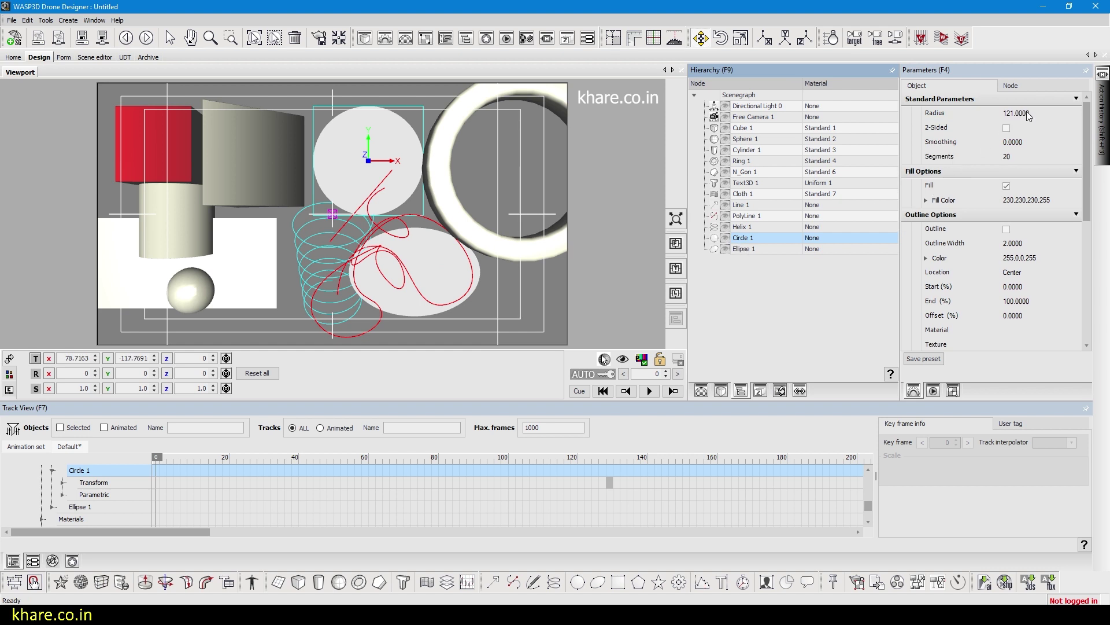
click(1016, 157)
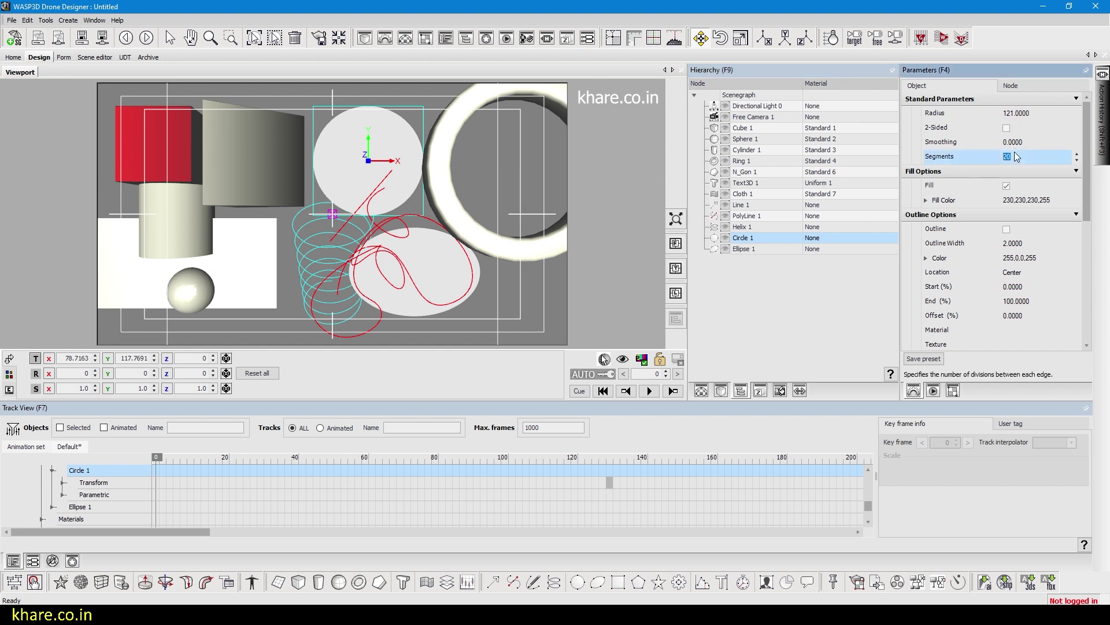
scroll(1016, 155, up, 1)
key(Return)
drag(390, 121, 384, 151)
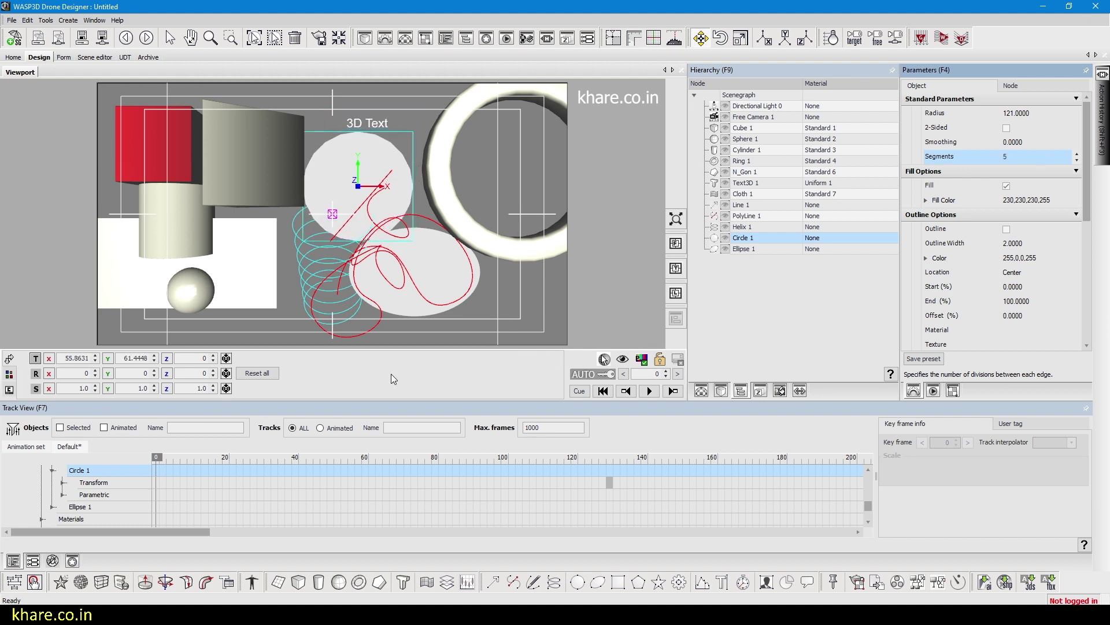
Set the circle's radius to 500 and move the circle to about X 300, Y -282.
click(1019, 115)
click(1022, 114)
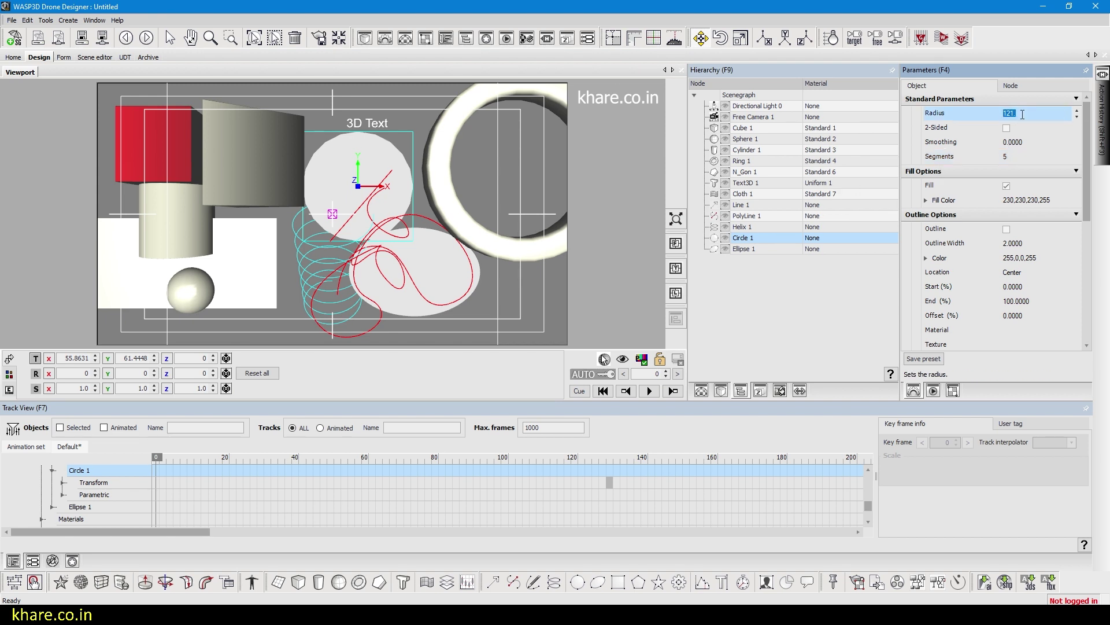
text(500)
key(Return)
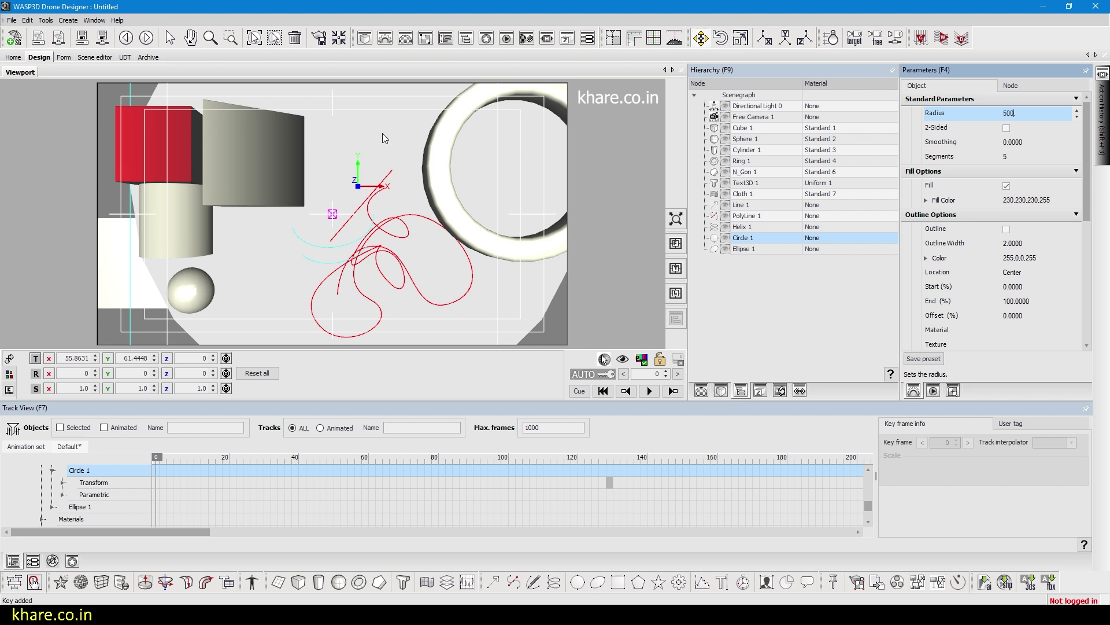
drag(382, 133, 478, 290)
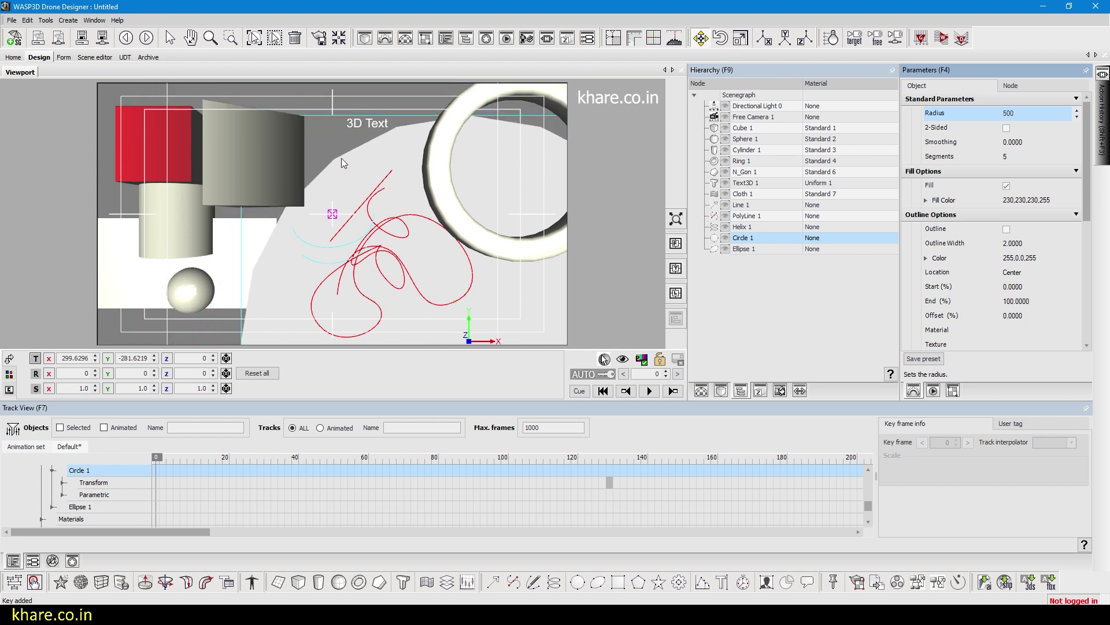
Set the circle's segments to 2 and its radius to 300.
click(1026, 155)
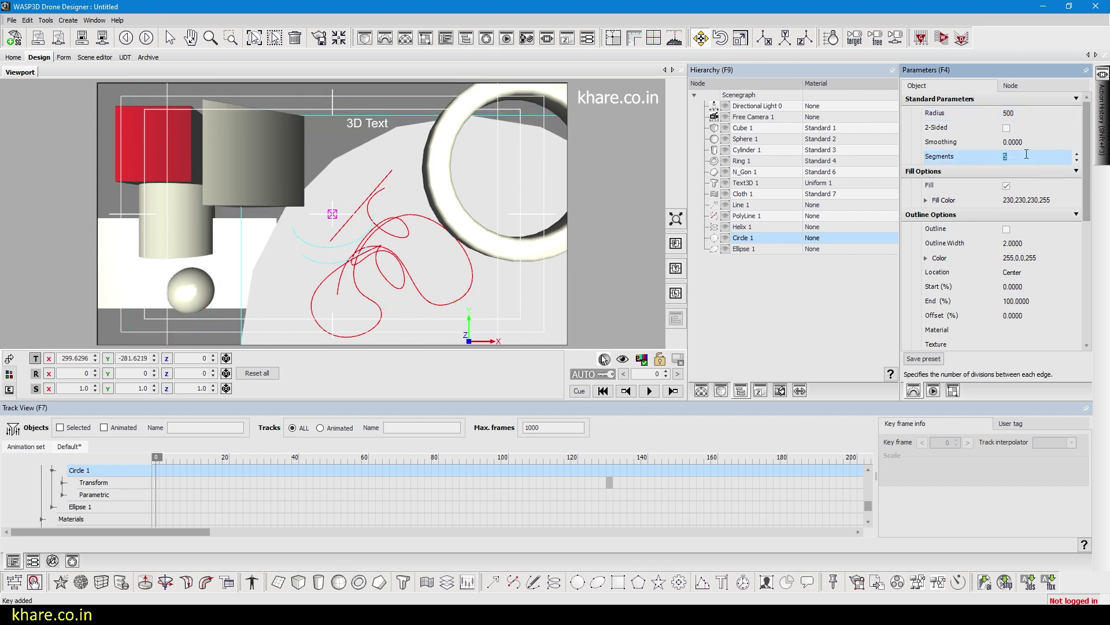
text(1)
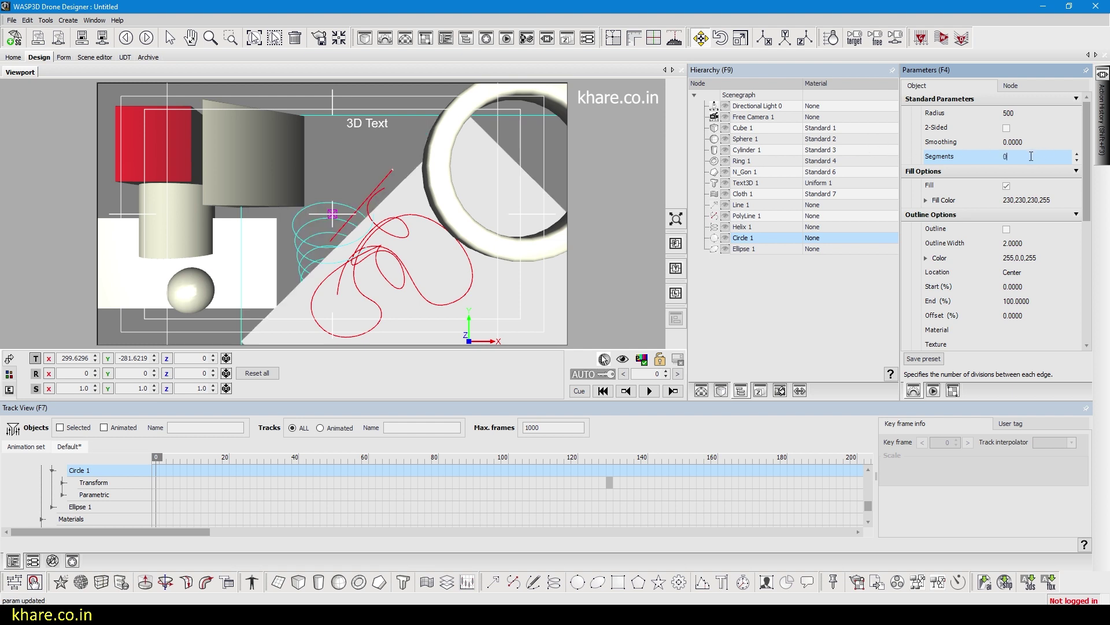
click(1038, 110)
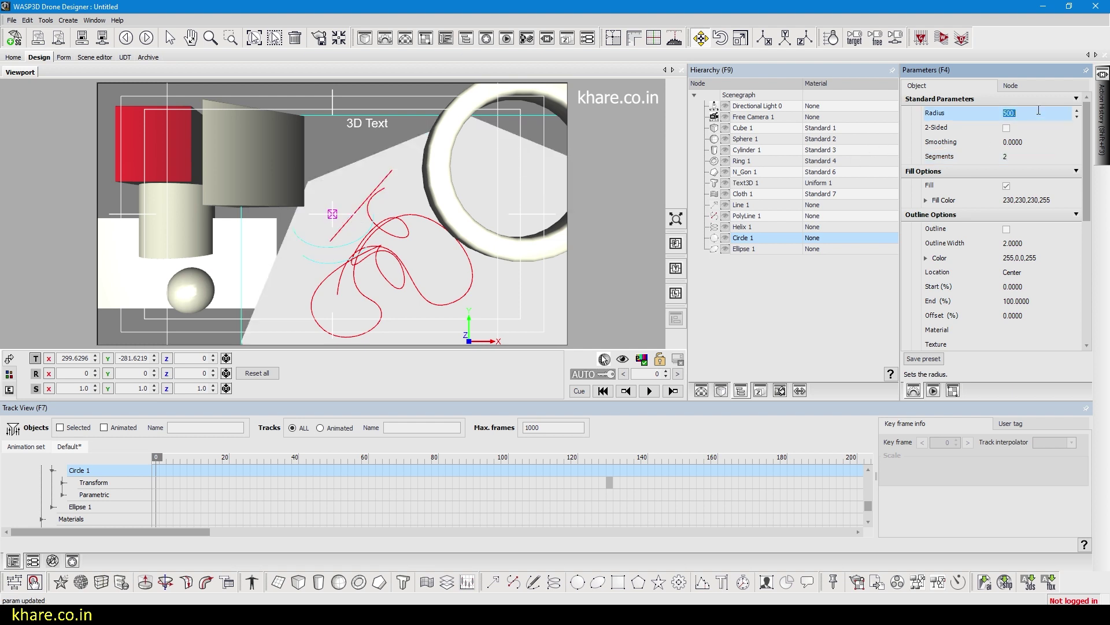
text(300)
key(Return)
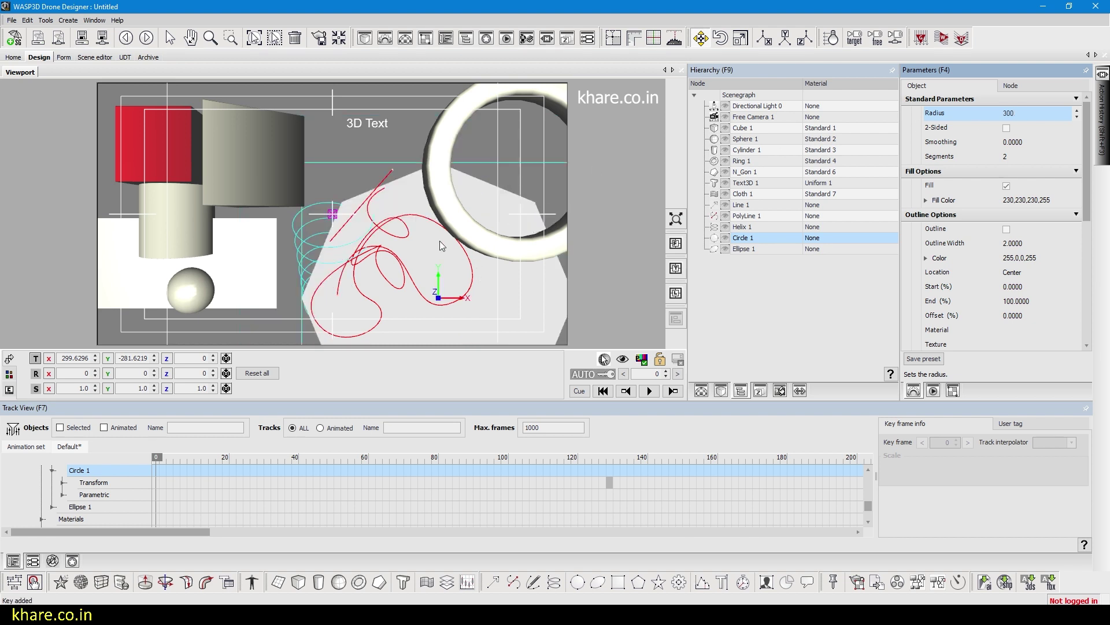
Set the circle's segments to 11 and move the circle to about X 245, Y -15.
drag(438, 174, 424, 173)
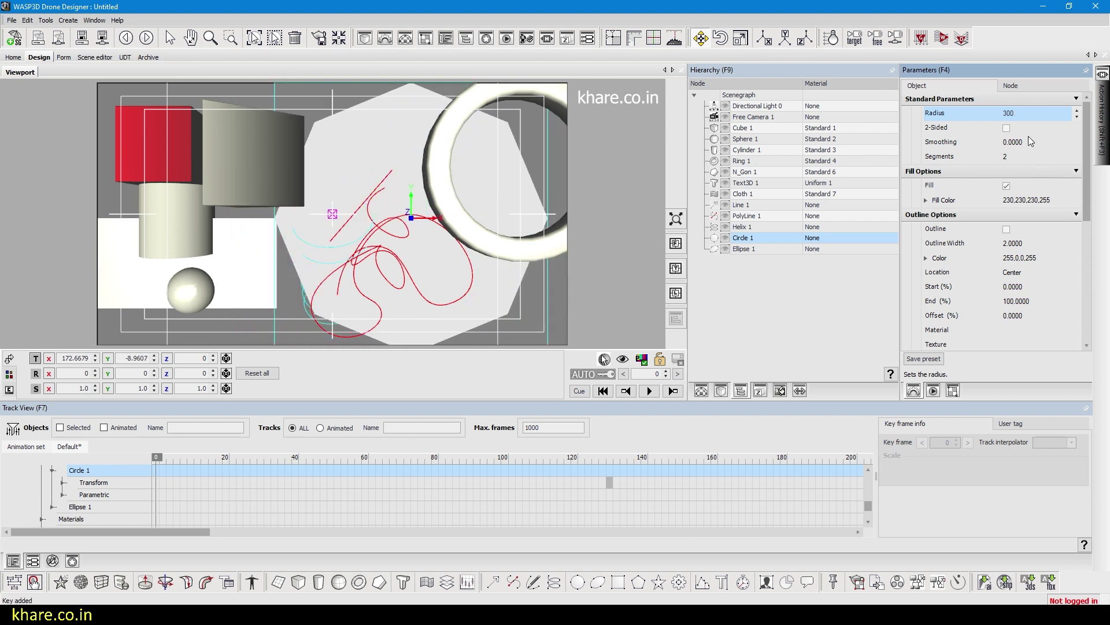
click(1022, 155)
click(1077, 161)
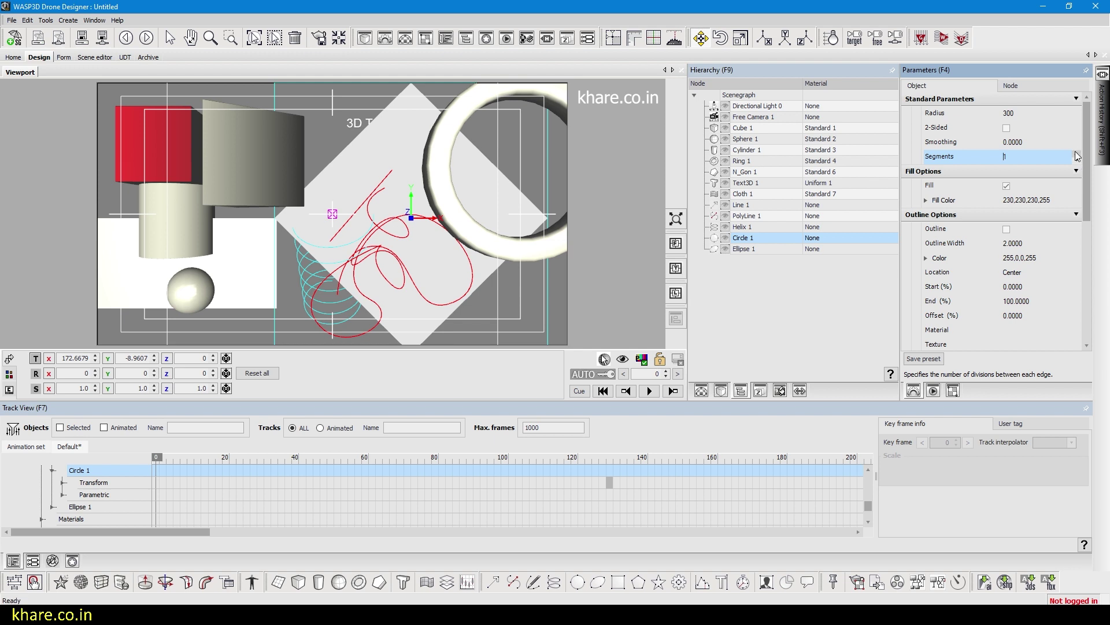
click(1077, 154)
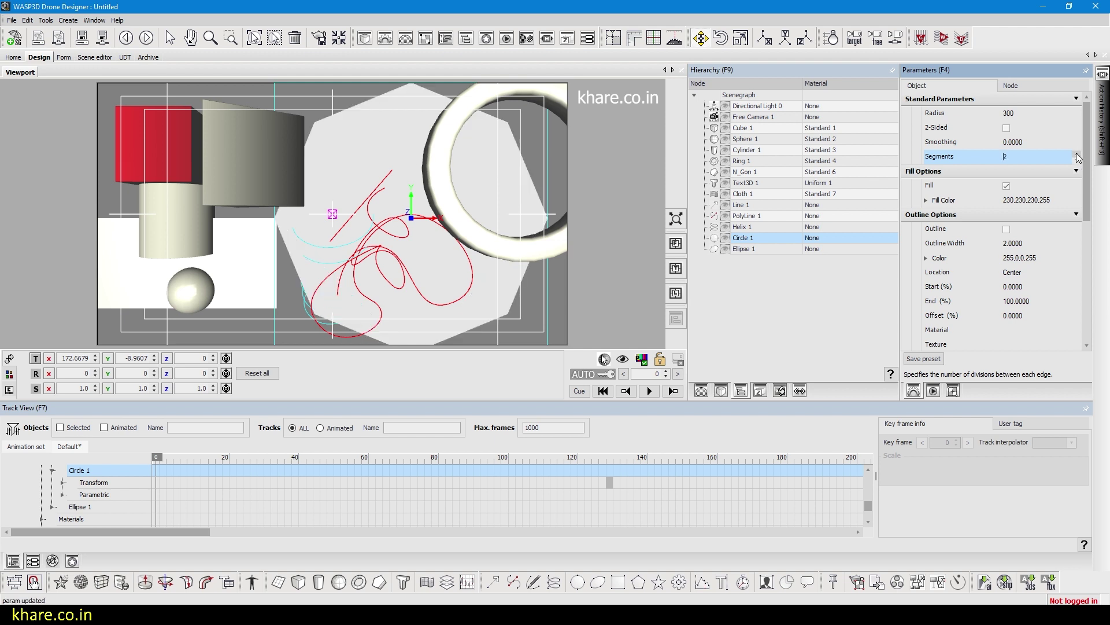
click(1077, 154)
click(1078, 154)
click(1077, 154)
click(1078, 153)
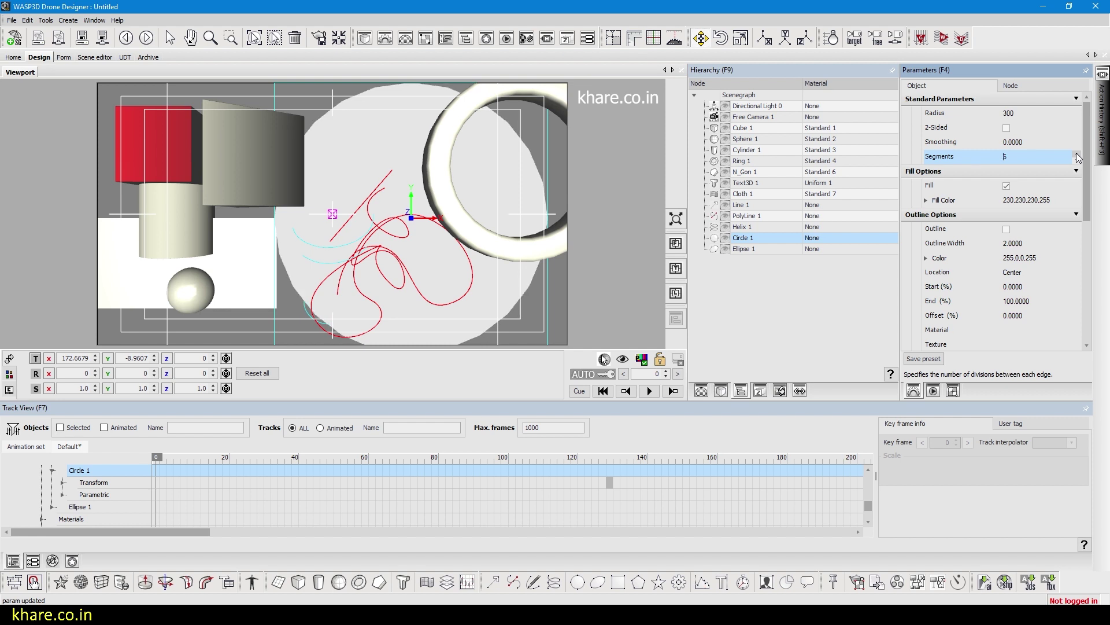
click(1076, 154)
click(1077, 154)
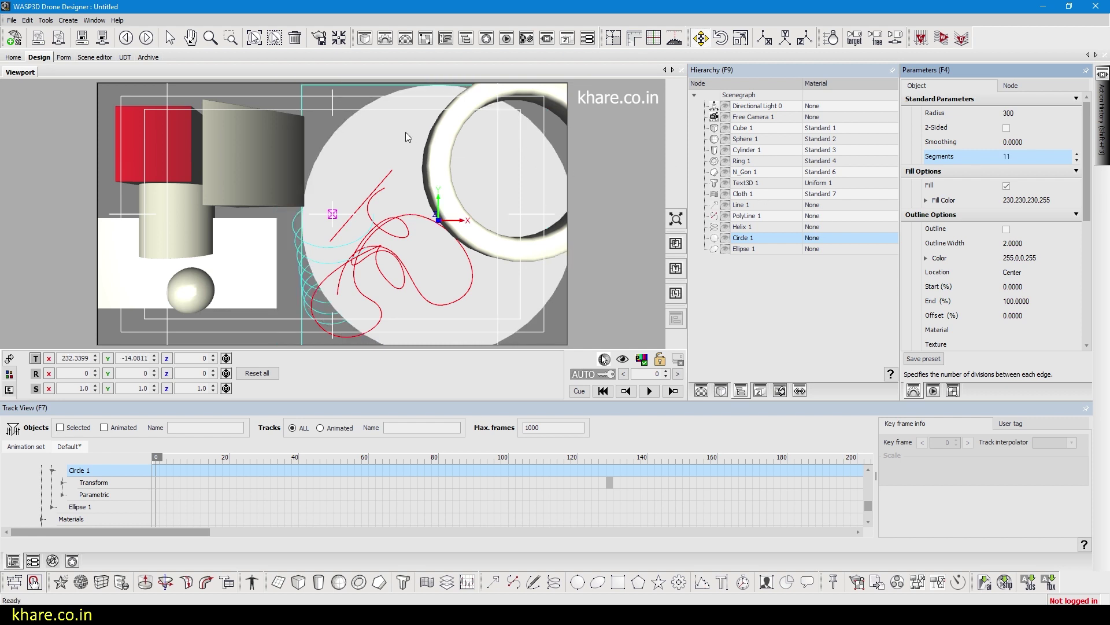
mouse_move(386, 132)
mouse_down()
mouse_move(340, 144)
mouse_move(358, 129)
mouse_move(392, 133)
mouse_up()
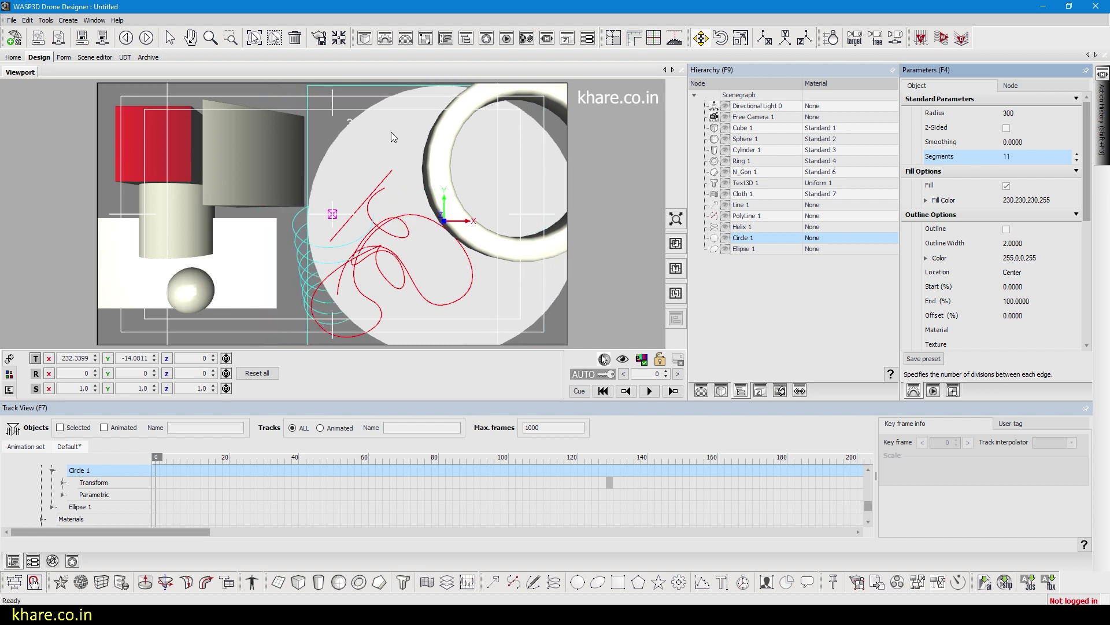
Add a rectangle over the white cloth's edge, at about X -141, Y -105.
click(741, 249)
click(618, 582)
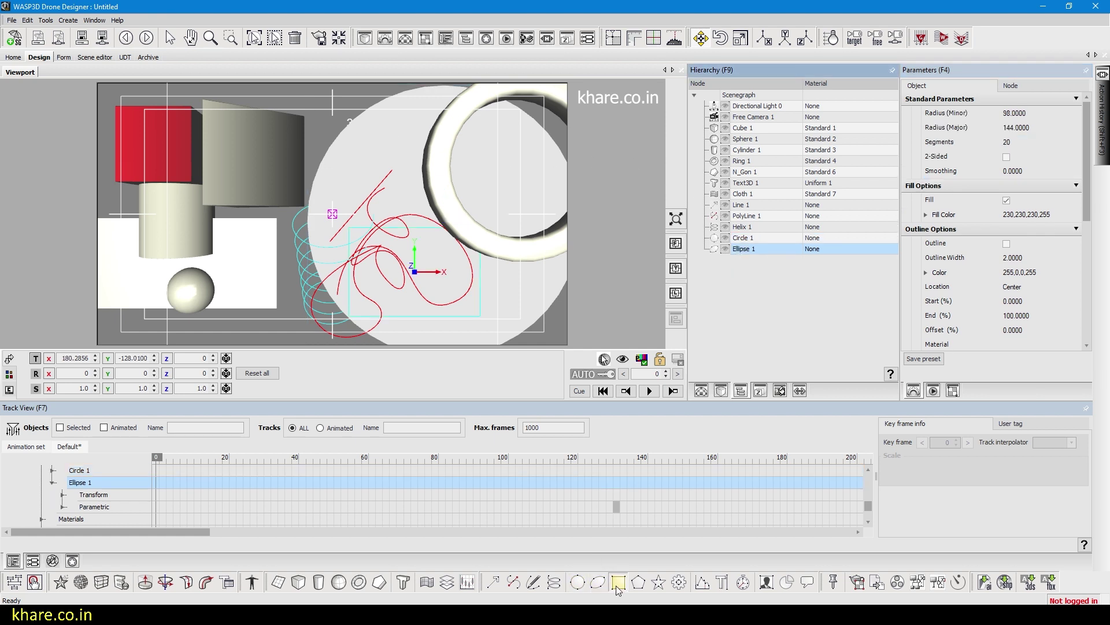
drag(241, 259, 238, 268)
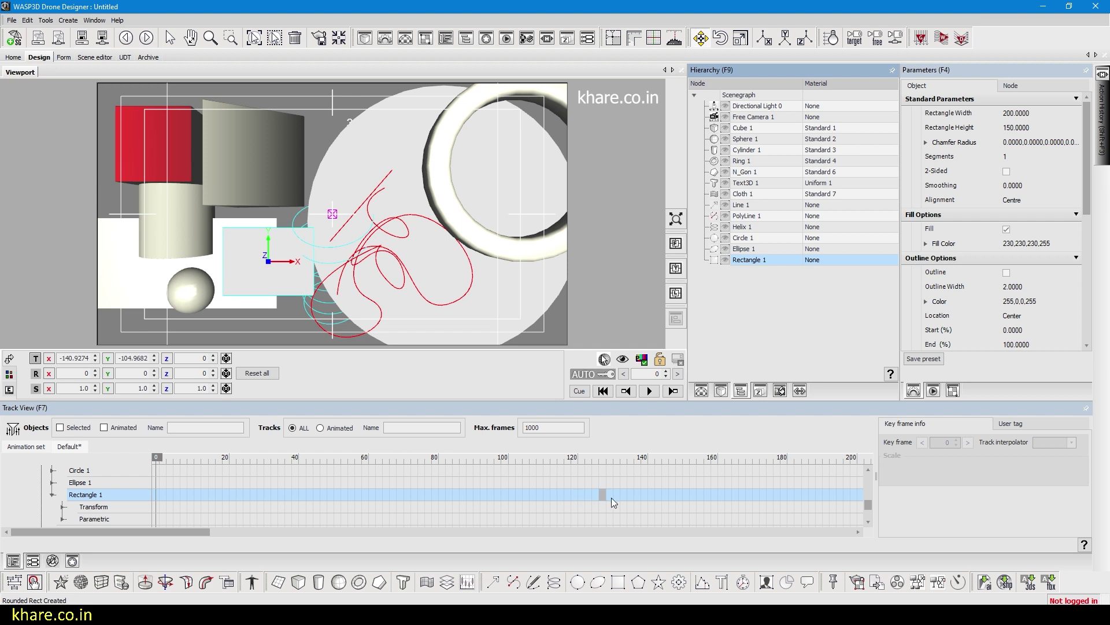
Add a polygon at about X 30, Y 145 and move the large circle away from it, further under the ring.
click(636, 583)
drag(309, 203, 294, 139)
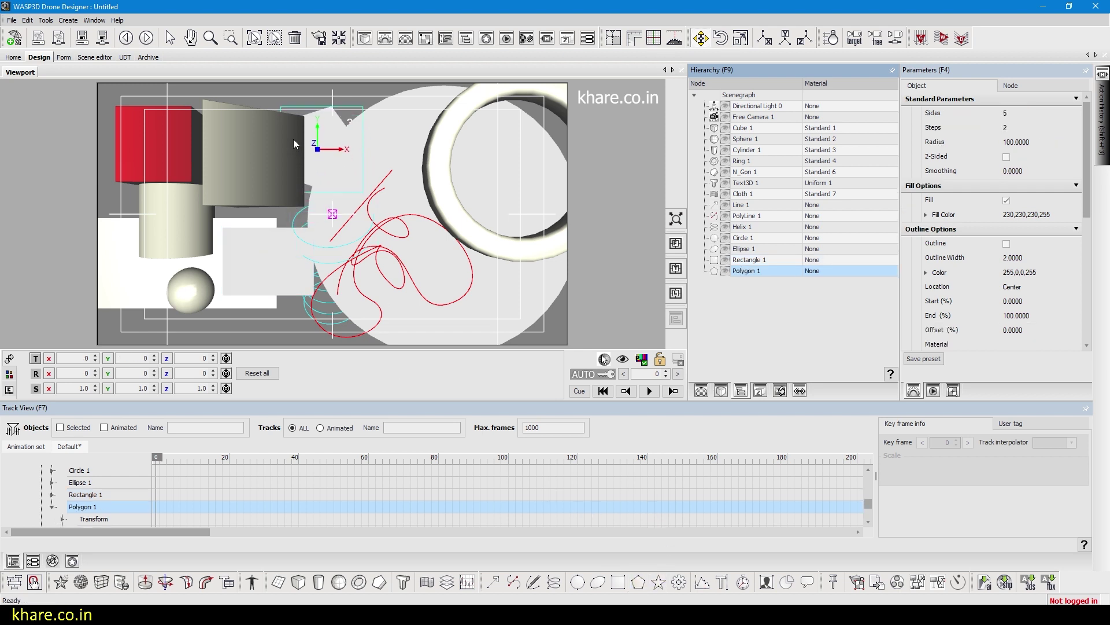
drag(467, 333, 547, 362)
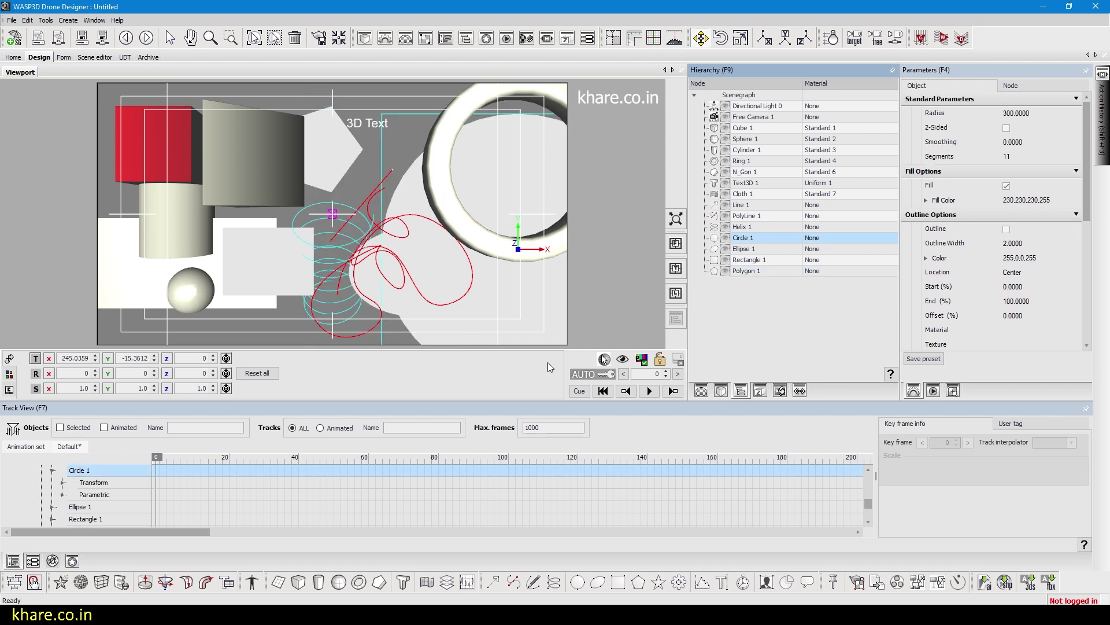
drag(324, 155, 349, 153)
Set the polygon's sides to 3 and steps to 1, and shift it slightly in the negative X direction.
click(1013, 117)
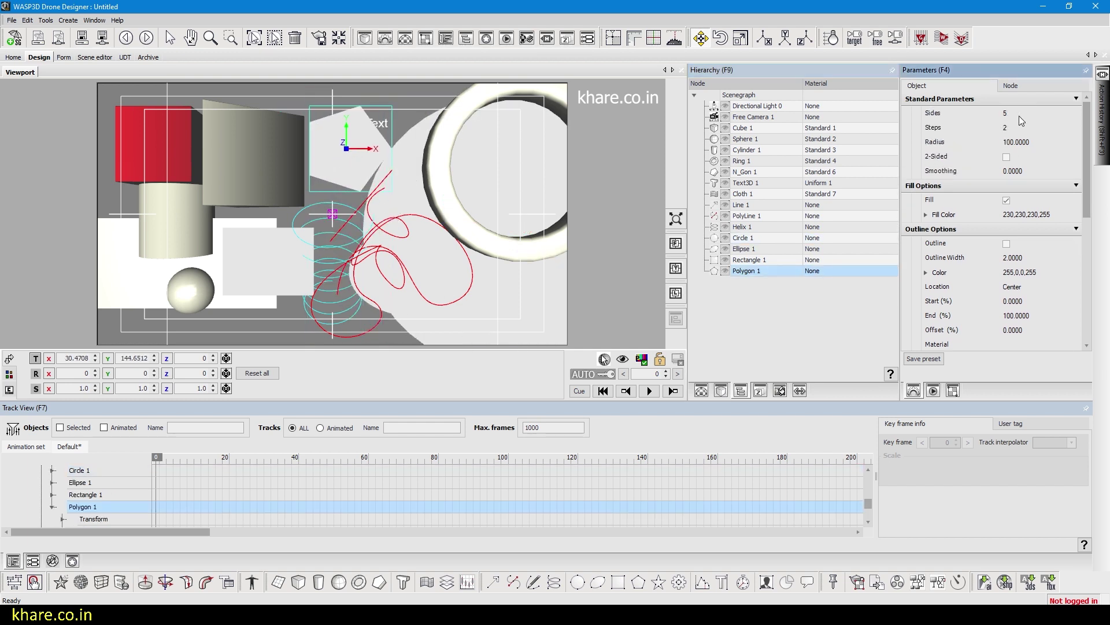
click(1076, 116)
click(1076, 117)
click(1076, 110)
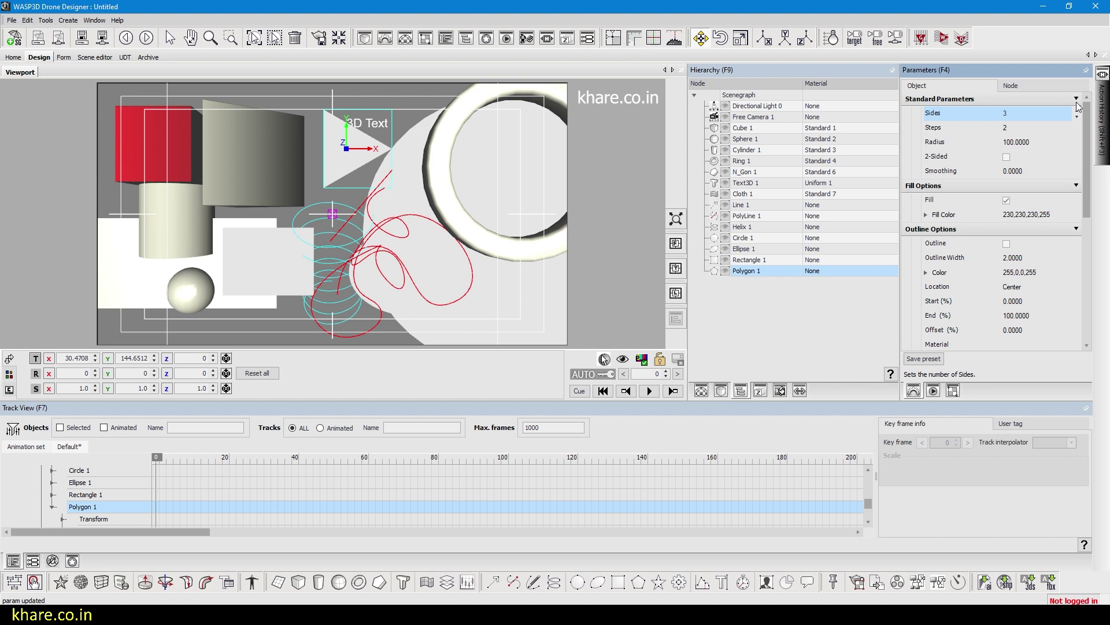
click(1077, 109)
click(1053, 128)
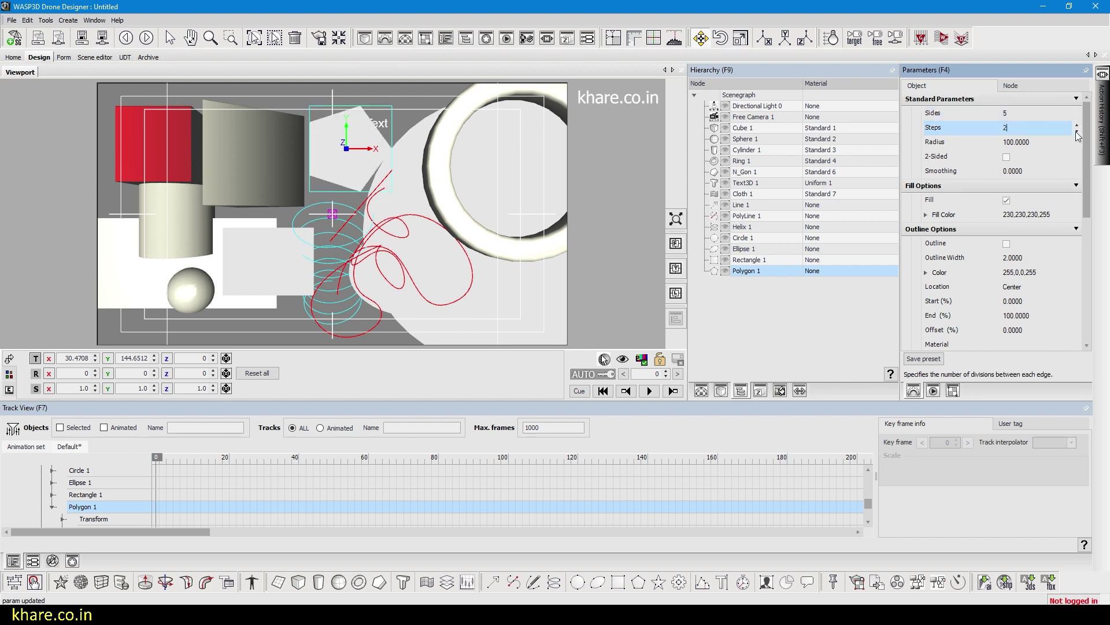
click(1076, 132)
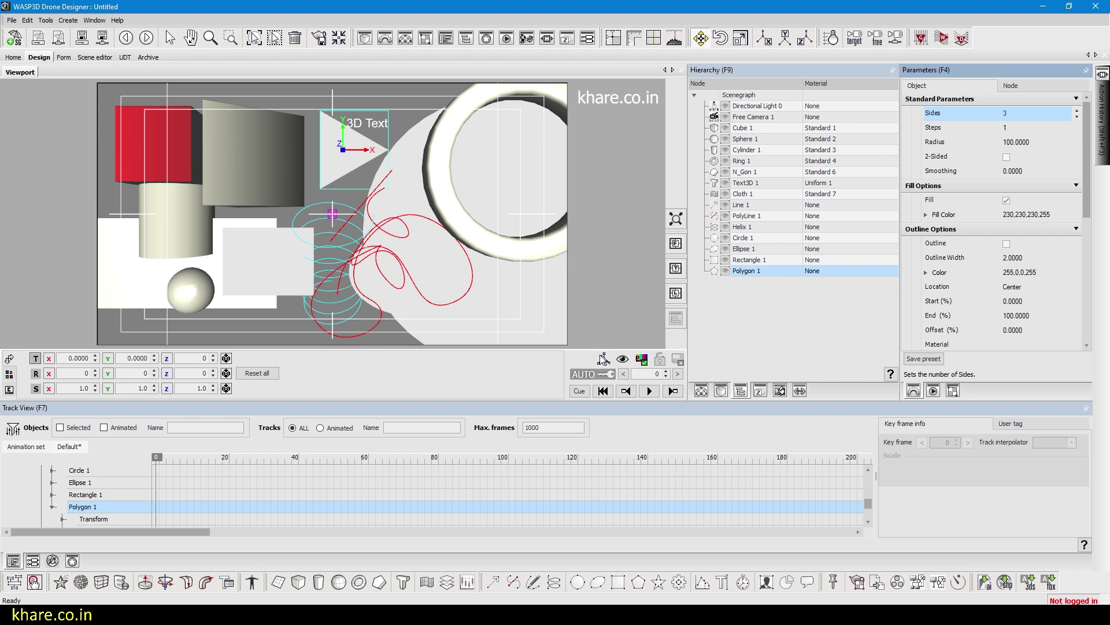
key(Down)
drag(325, 122, 317, 122)
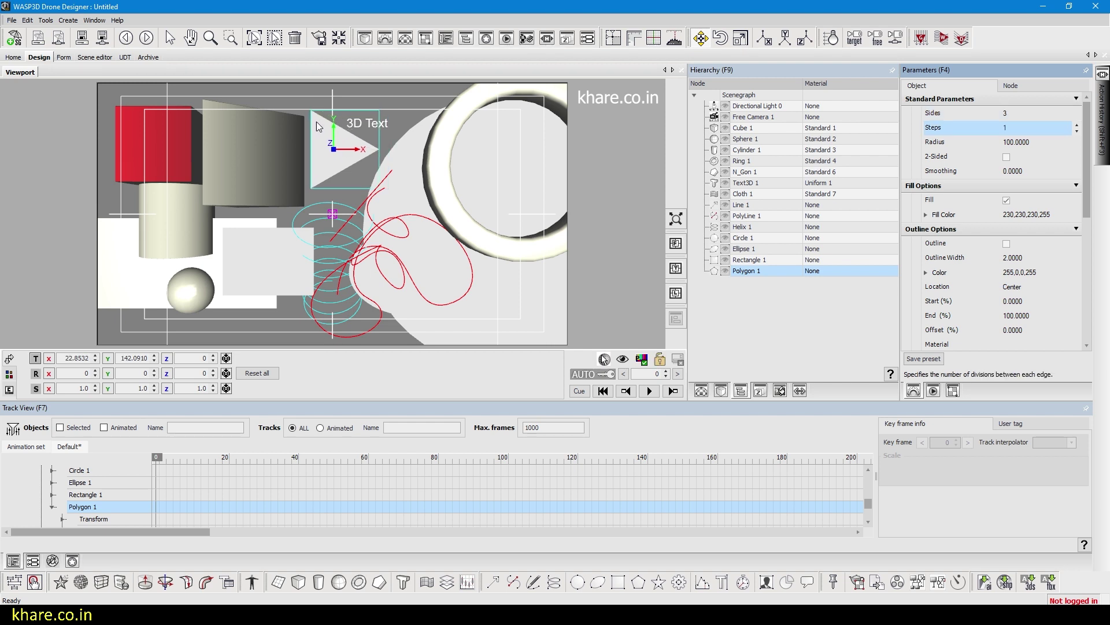
Enable vertex editing on the polygon, shift its upper-left corner up and toward the centre, and leave vertex editing.
key(m)
click(604, 359)
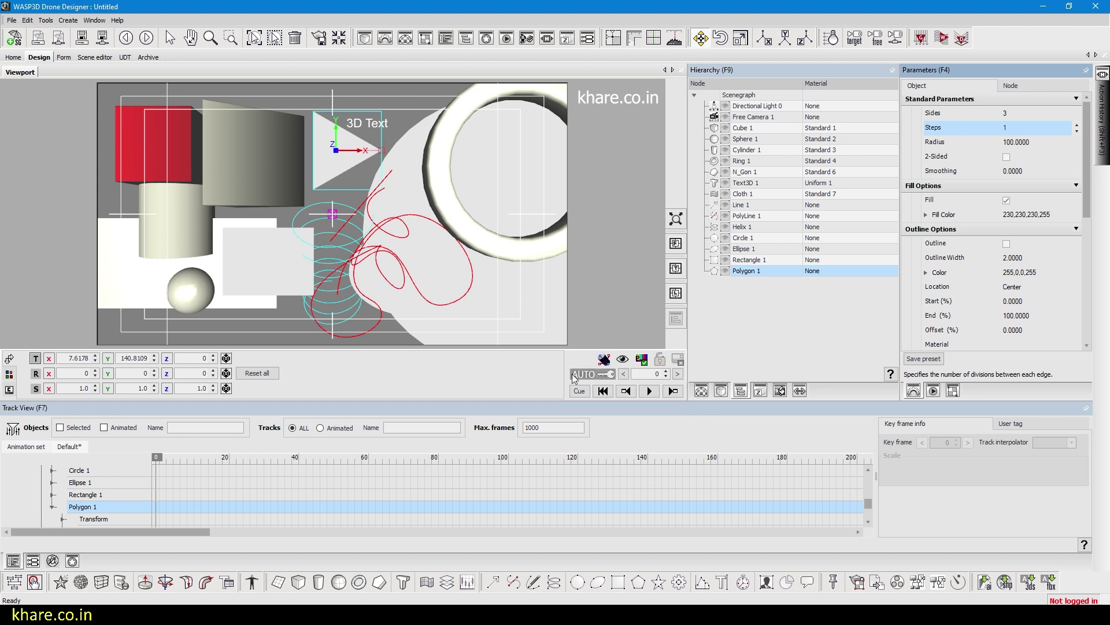
click(602, 359)
click(604, 361)
click(313, 112)
mouse_move(314, 112)
mouse_down()
mouse_move(336, 92)
mouse_move(337, 131)
mouse_move(342, 98)
mouse_move(329, 104)
mouse_up()
click(310, 113)
Add a star at about X 57, Y 95, moving the large circle and the triangle away from it.
click(658, 581)
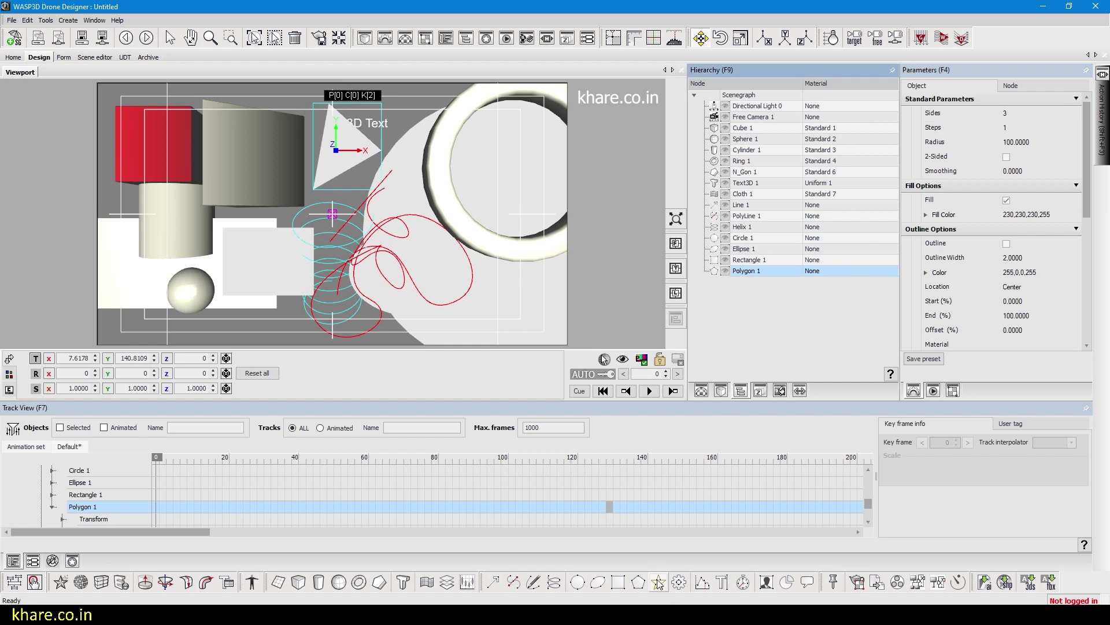
click(658, 583)
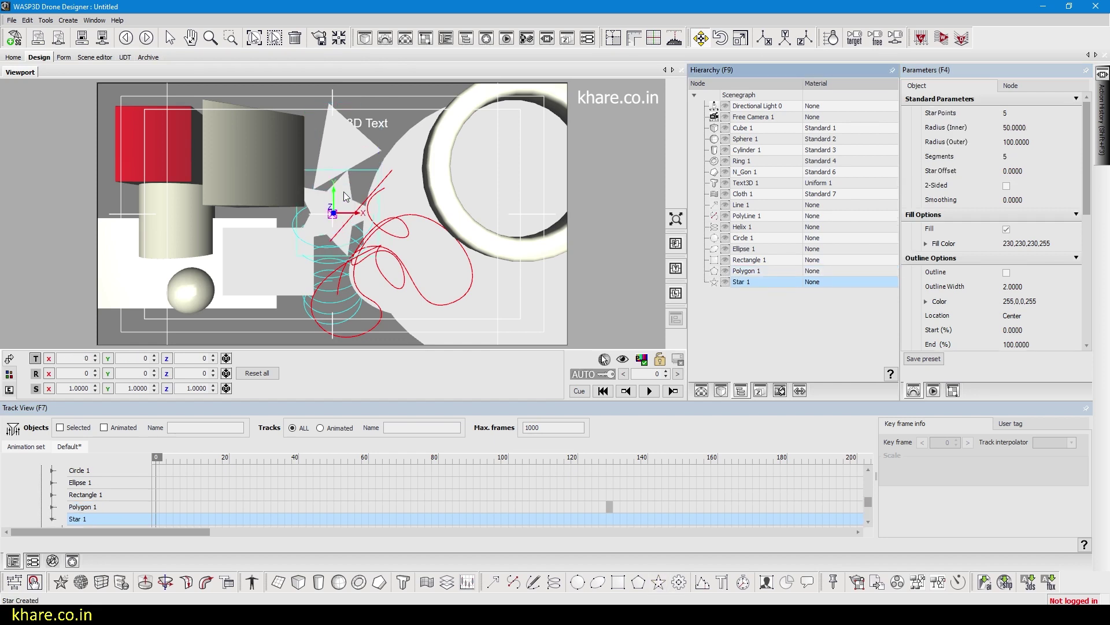
drag(344, 192, 500, 214)
drag(342, 210, 416, 178)
drag(345, 141, 281, 124)
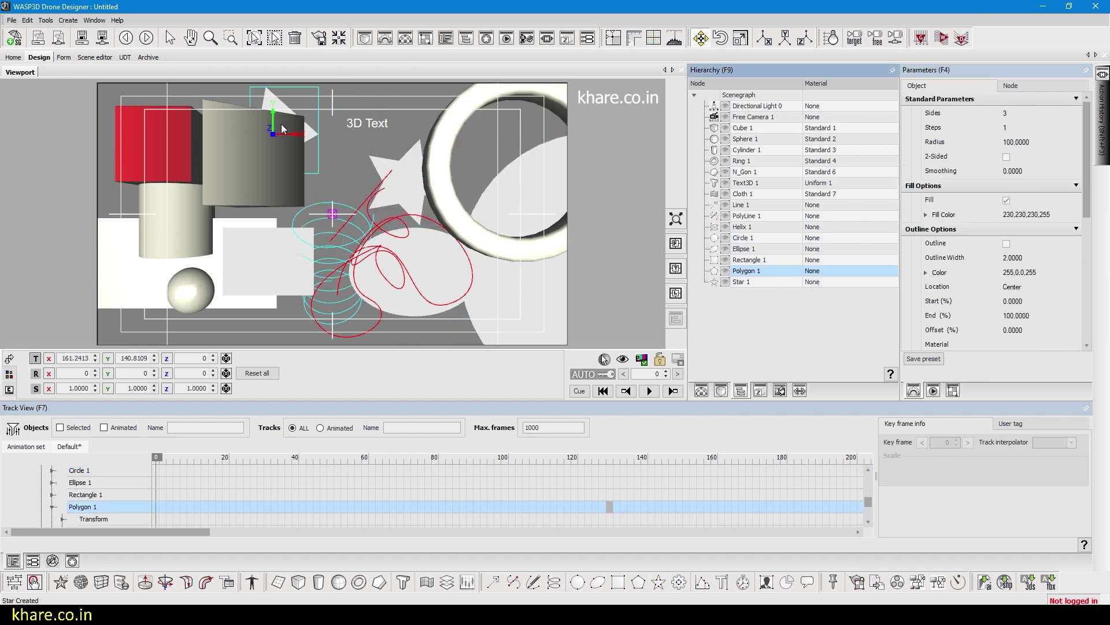
drag(396, 164, 349, 155)
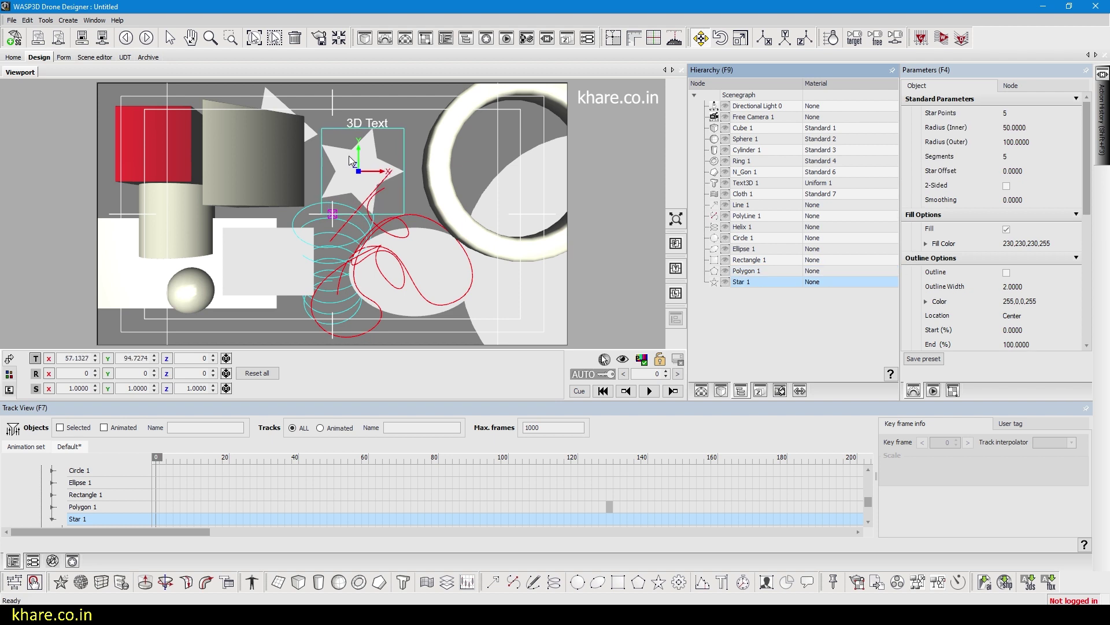
Raise the star's number of points to 11.
click(1034, 110)
click(1077, 111)
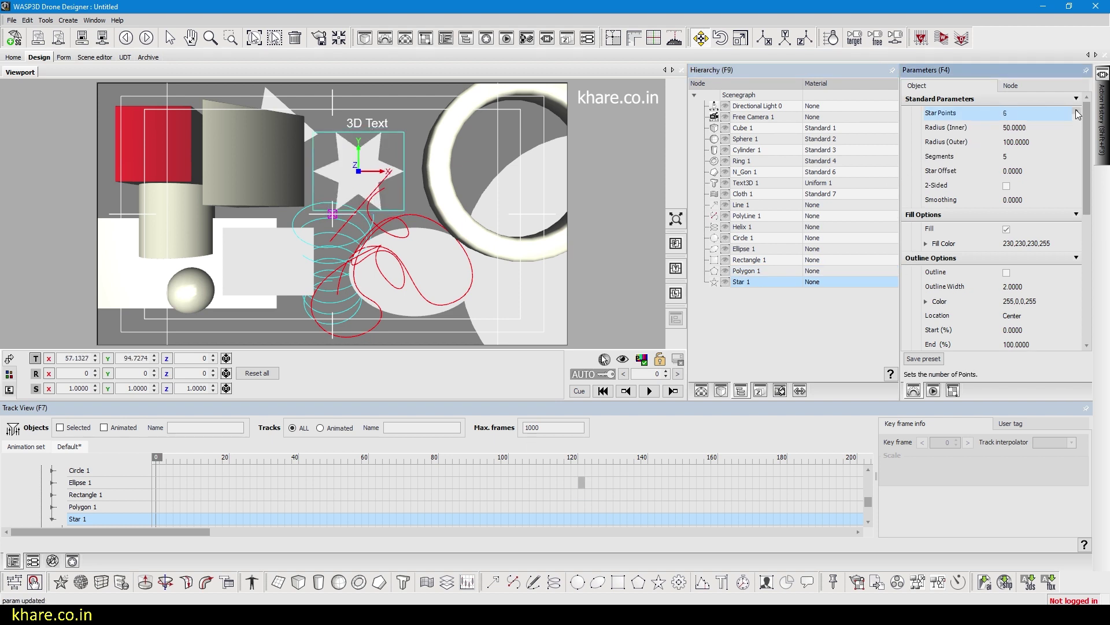
click(1076, 110)
click(1077, 110)
click(1077, 110)
click(1077, 110)
click(1077, 110)
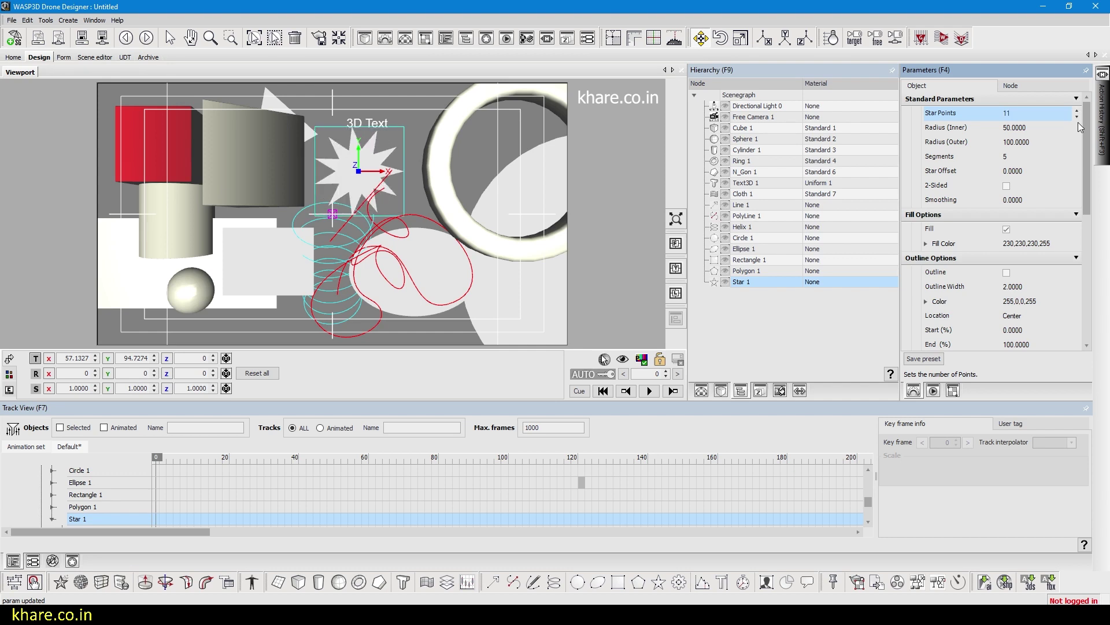
Set the star's number of points to 6.
click(1077, 117)
click(1077, 117)
click(1077, 117)
click(1077, 117)
click(1077, 117)
click(1077, 117)
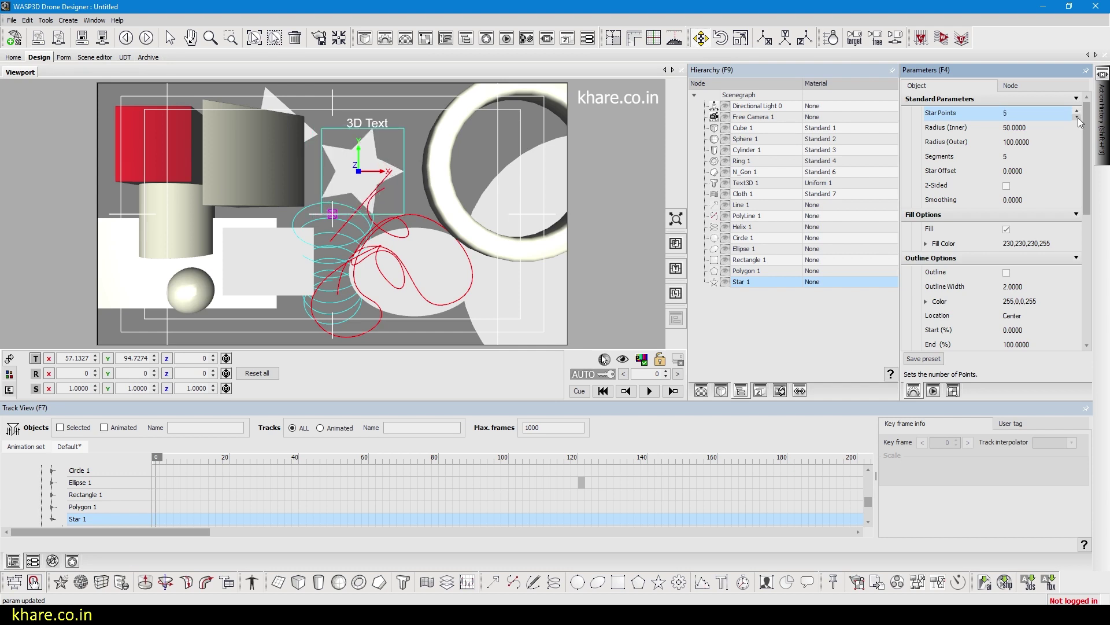
click(1077, 117)
click(1077, 110)
click(1077, 111)
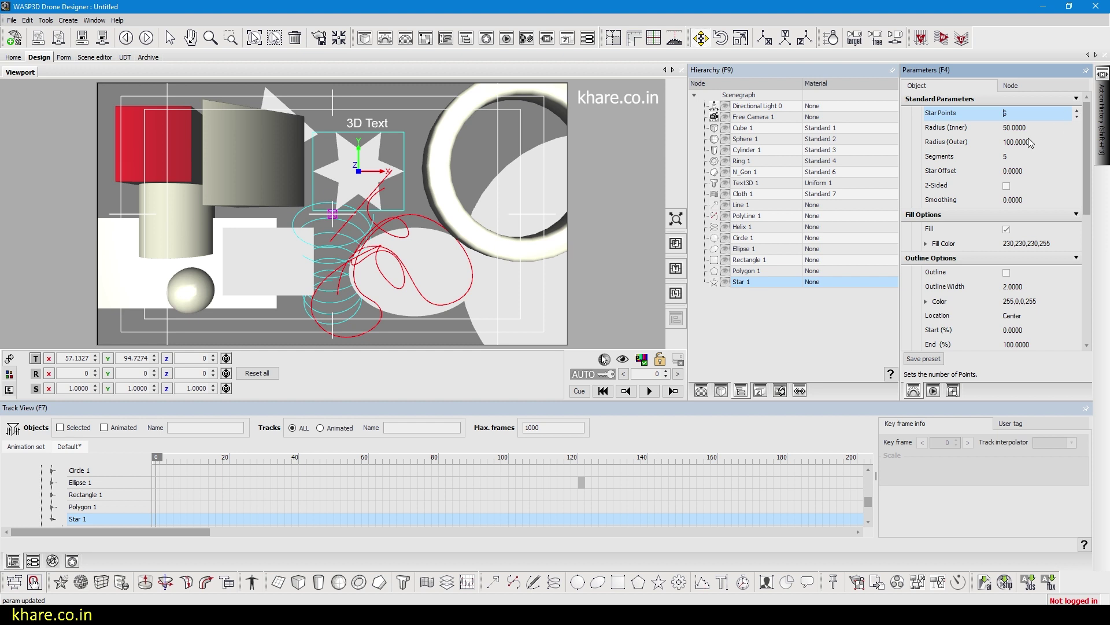
Set the star's inner radius to 42 and its outer radius to 100.
click(1001, 131)
drag(1004, 131, 833, 145)
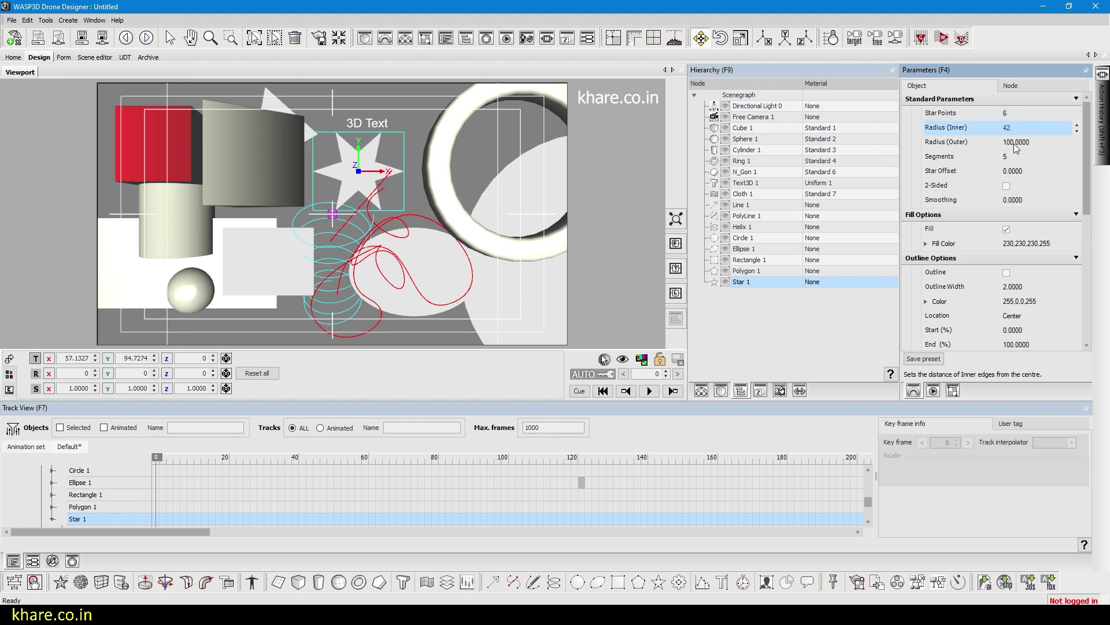
drag(1057, 143, 1108, 128)
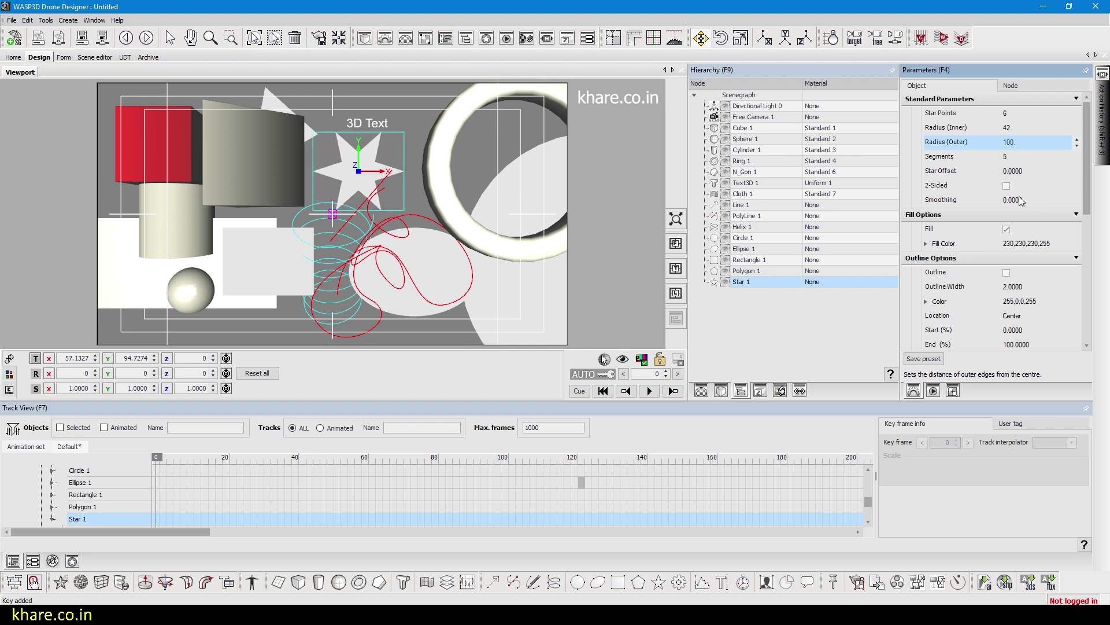
Review the parameters of the circle, ellipse and rectangle, and nudge the star to about X 52, Y 108.
click(749, 240)
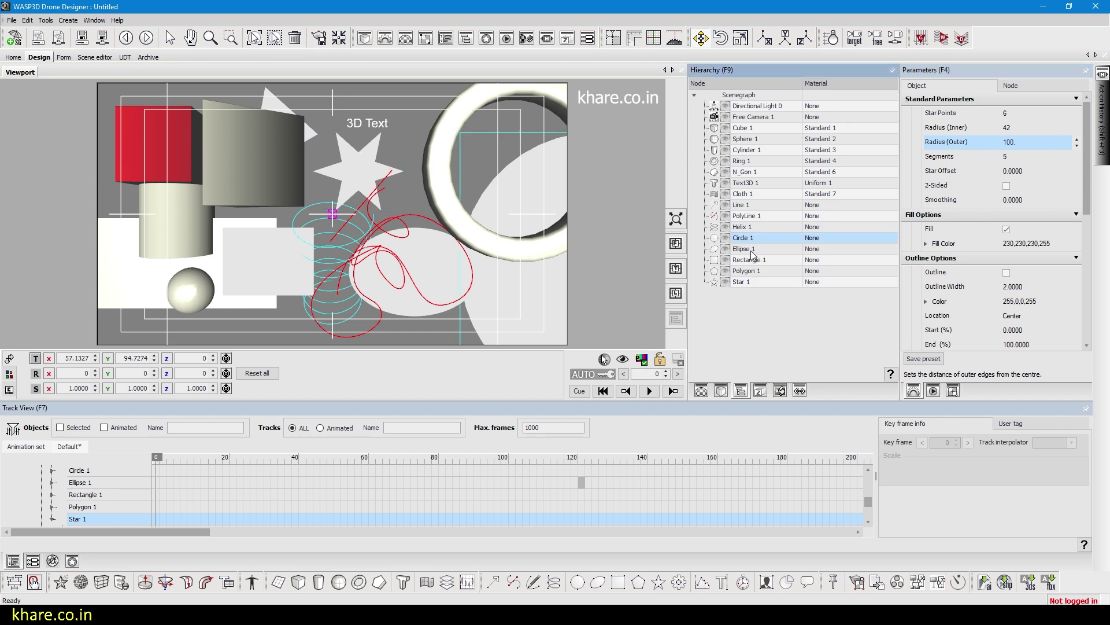
click(750, 251)
click(748, 261)
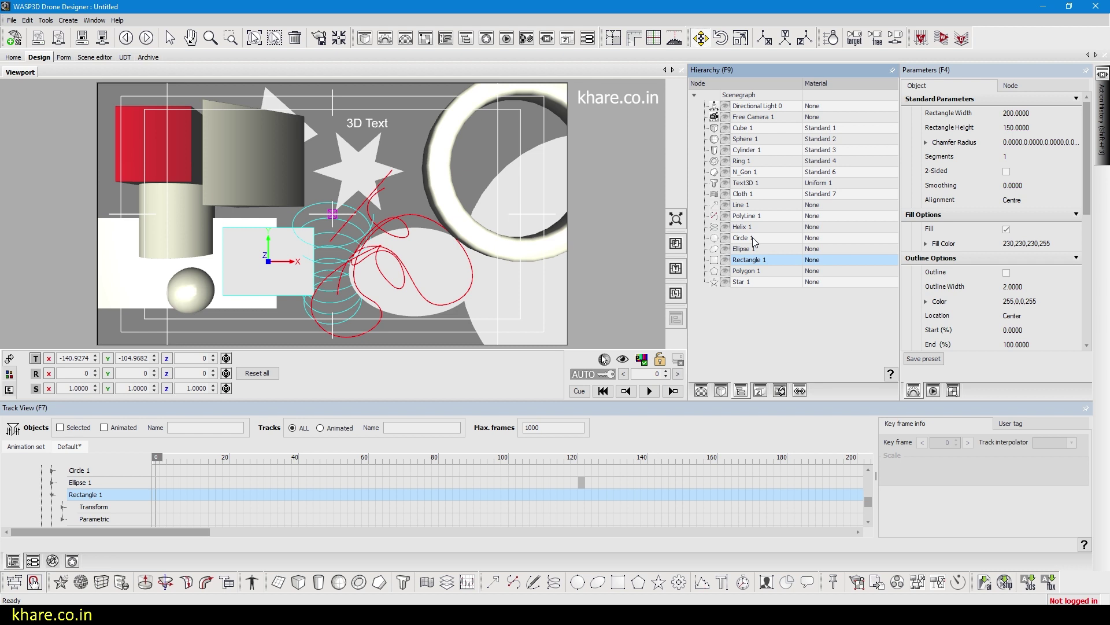
click(753, 240)
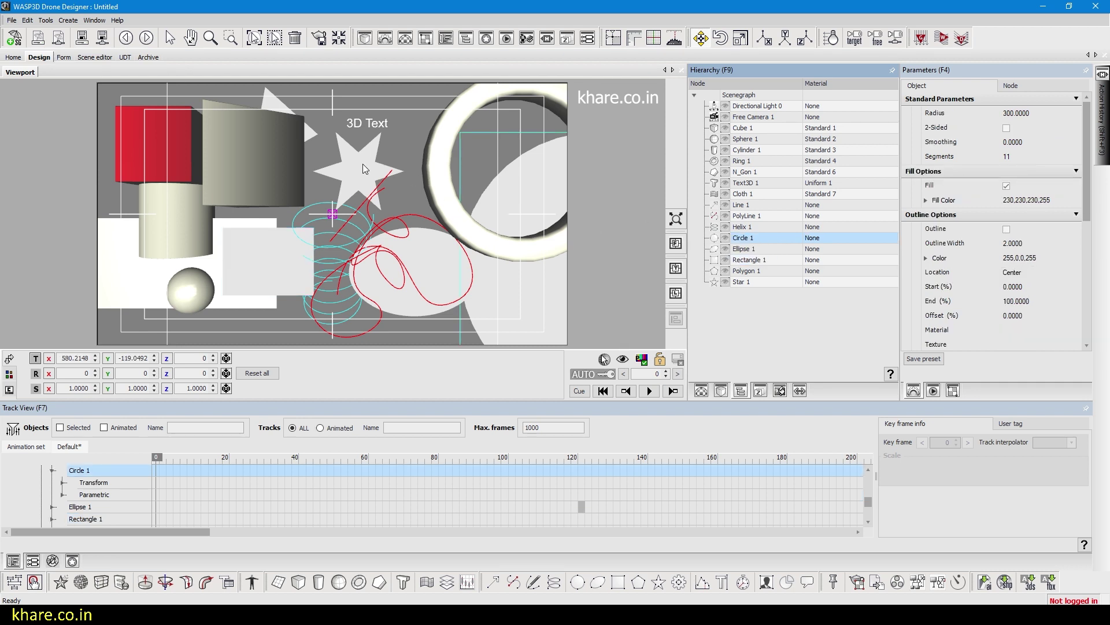
mouse_move(363, 164)
mouse_down()
mouse_move(387, 144)
mouse_move(361, 159)
mouse_up()
click(751, 240)
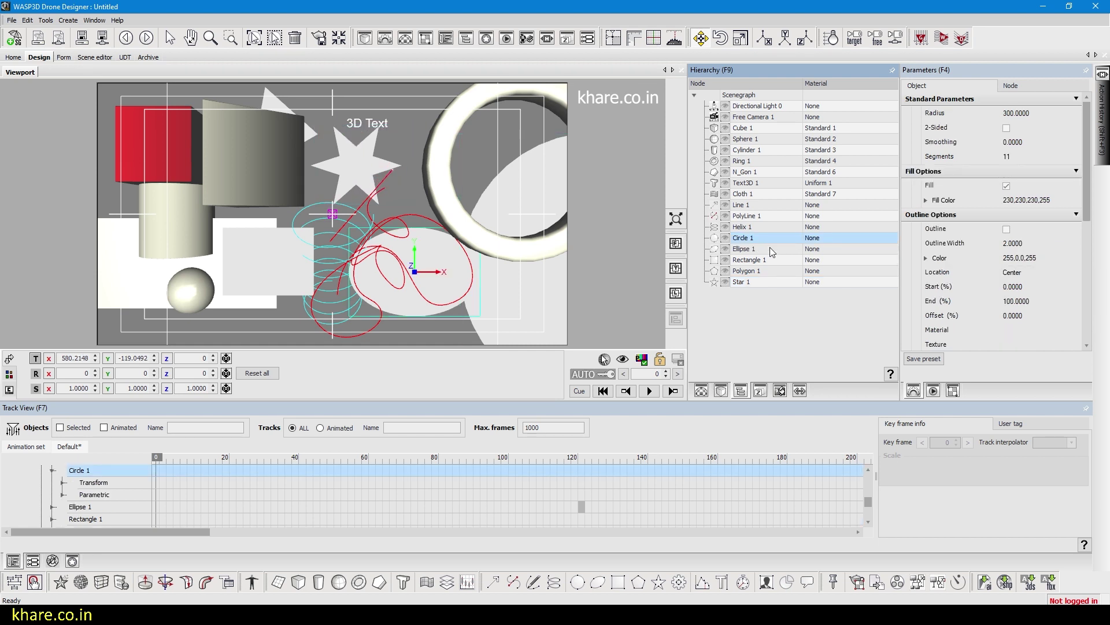
click(763, 249)
Set the large circle's fill color to red (230,48,0) and move the circle to about X 273, Y -100.
click(760, 237)
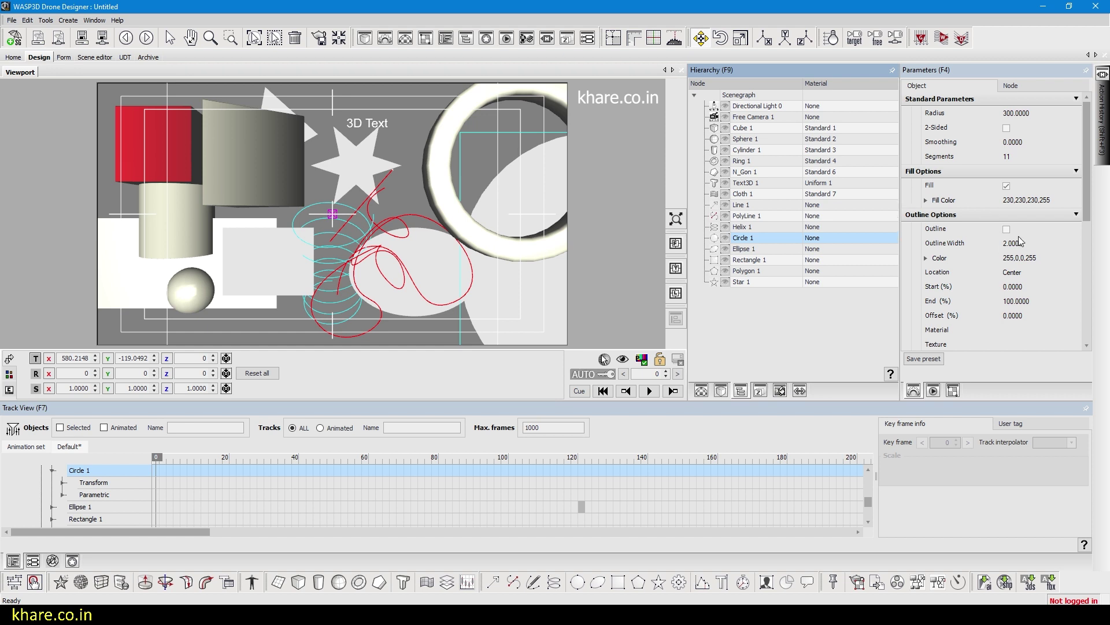
click(1012, 203)
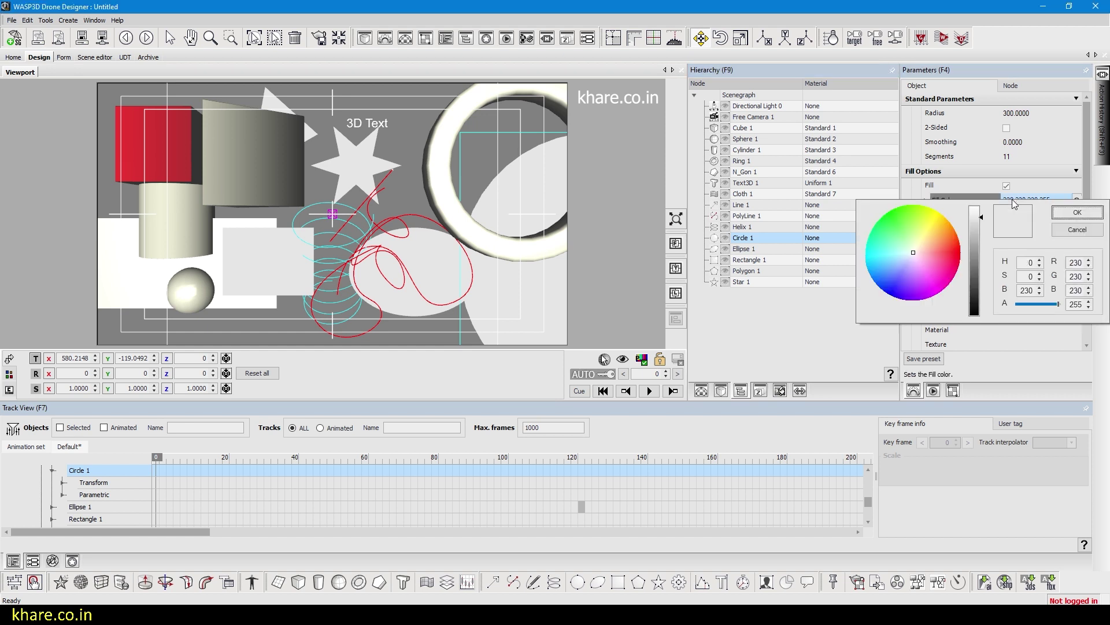
click(958, 245)
click(1078, 212)
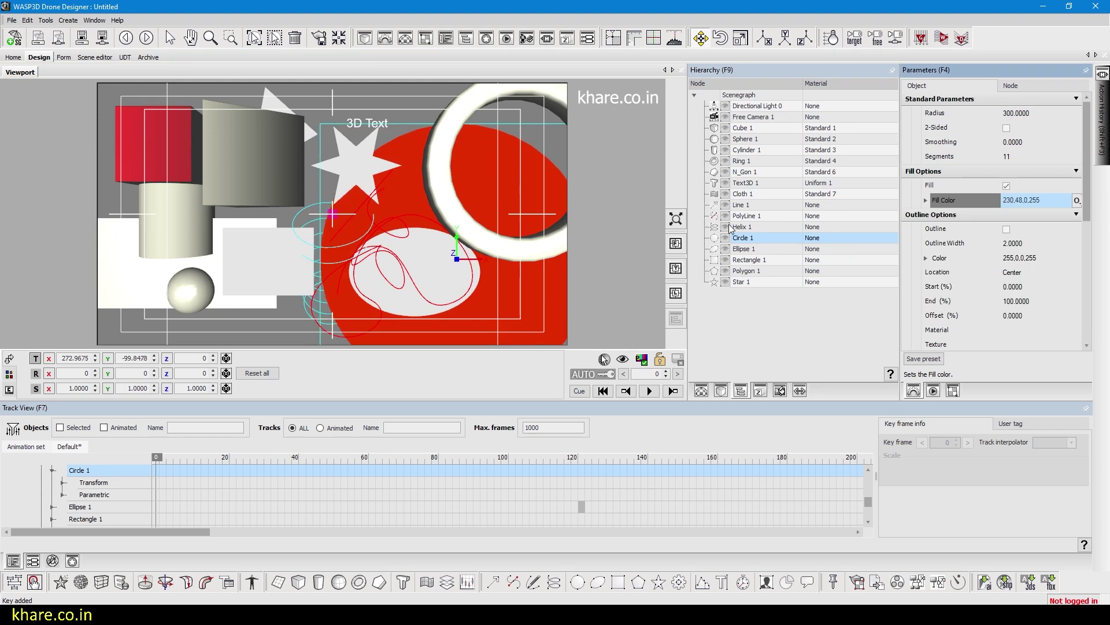
Turn on the large circle's outline, with a width of 13 and an orange color (255,168,0).
click(1008, 229)
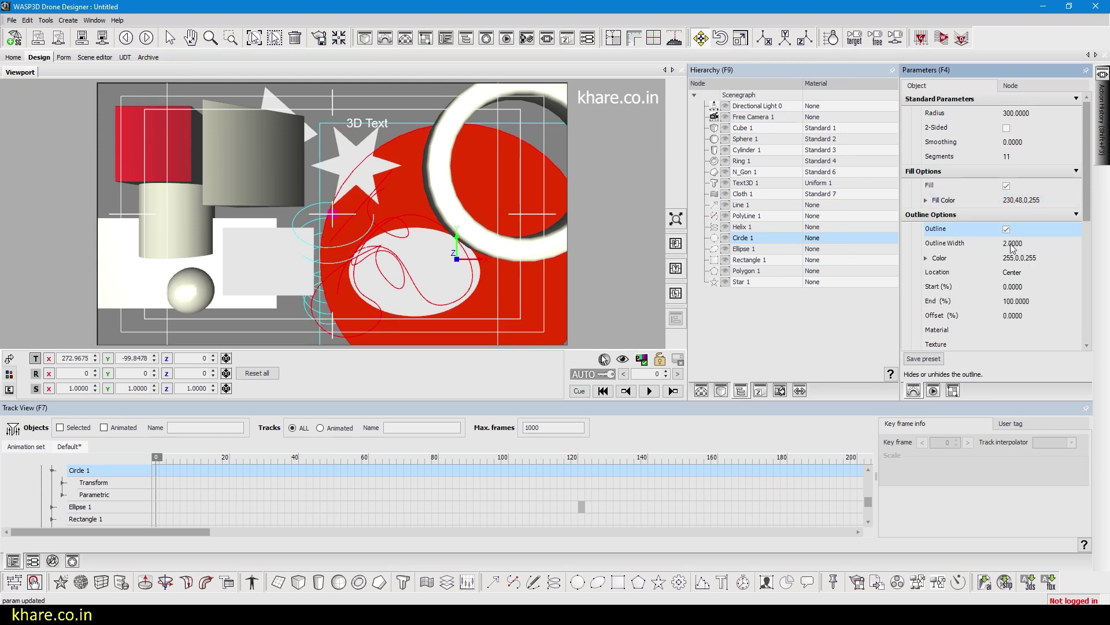
click(1074, 241)
drag(1073, 243, 1108, 234)
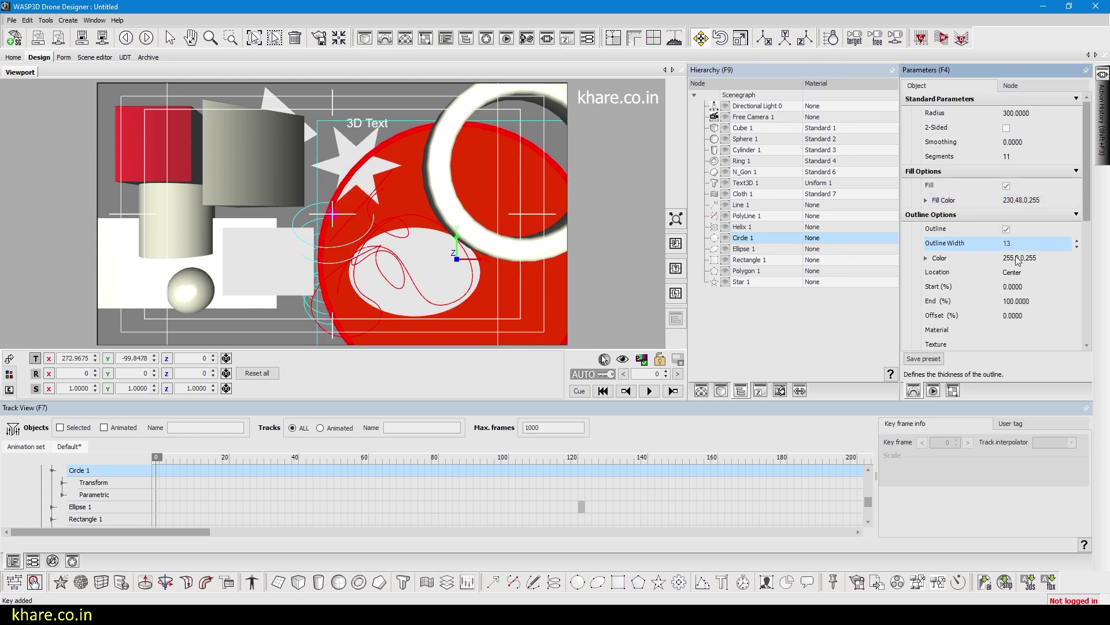
click(1021, 258)
click(948, 282)
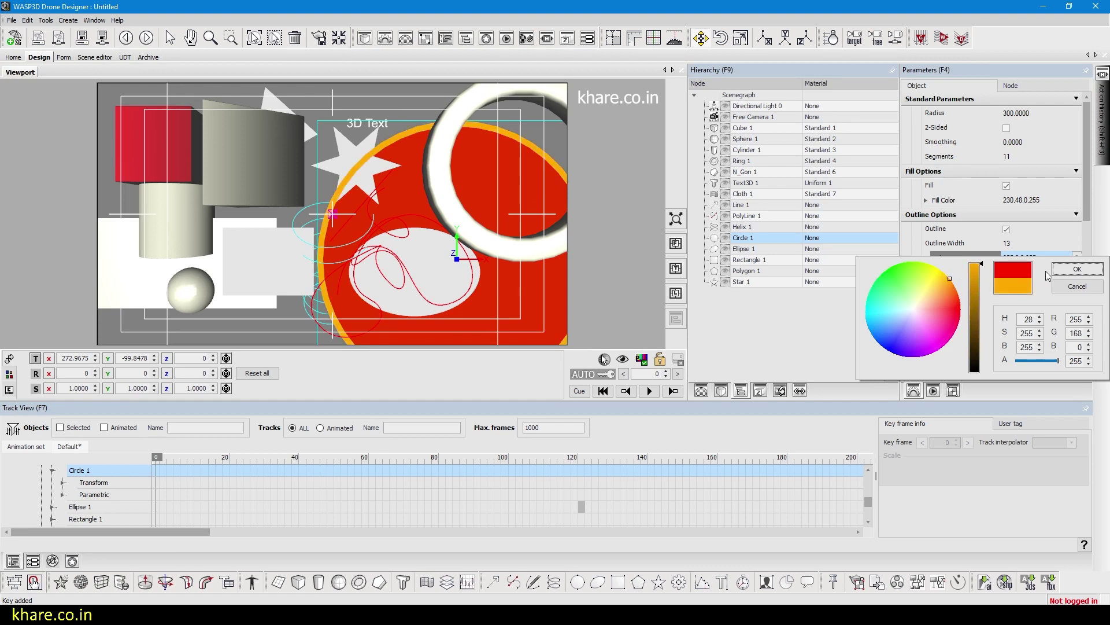
click(1078, 269)
click(1016, 259)
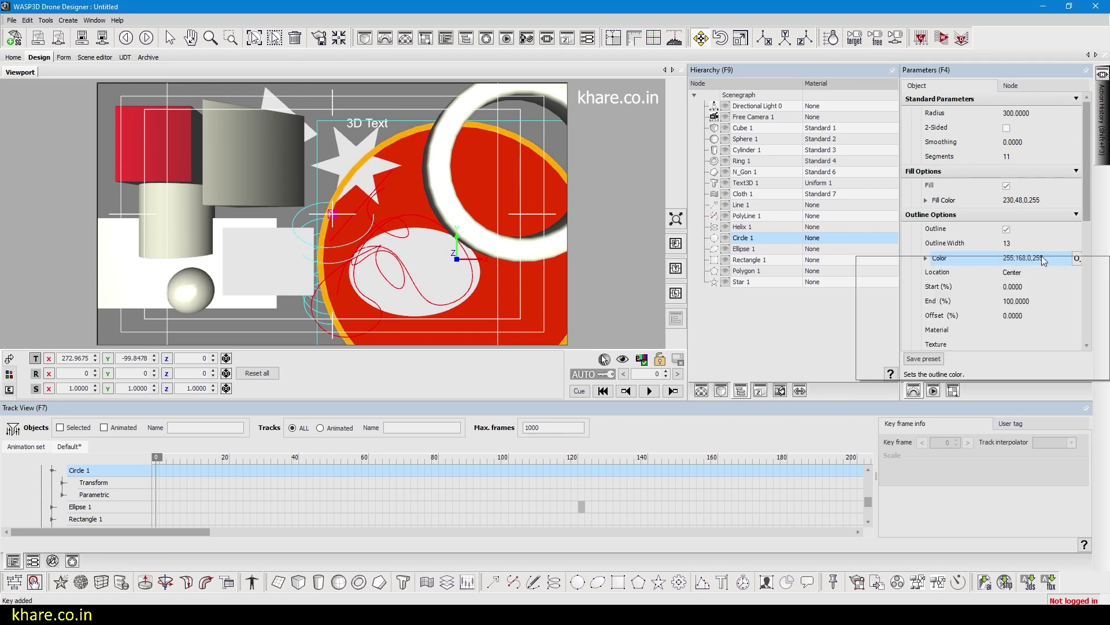
click(1077, 269)
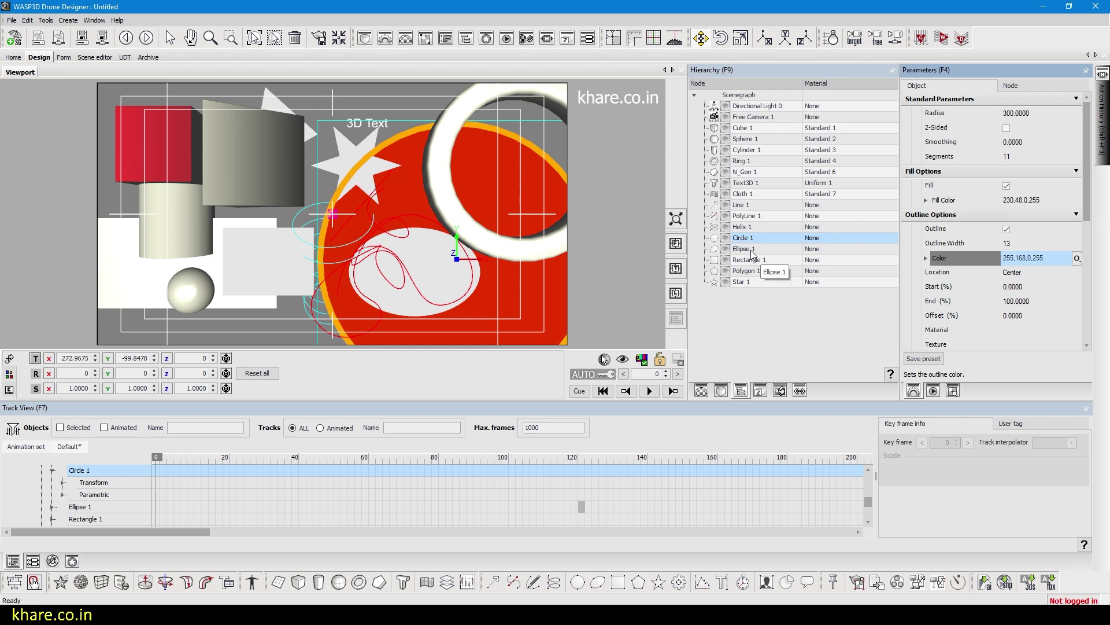
Create a new uniform material and move the star to about X 60, Y 200.
shift+click(750, 283)
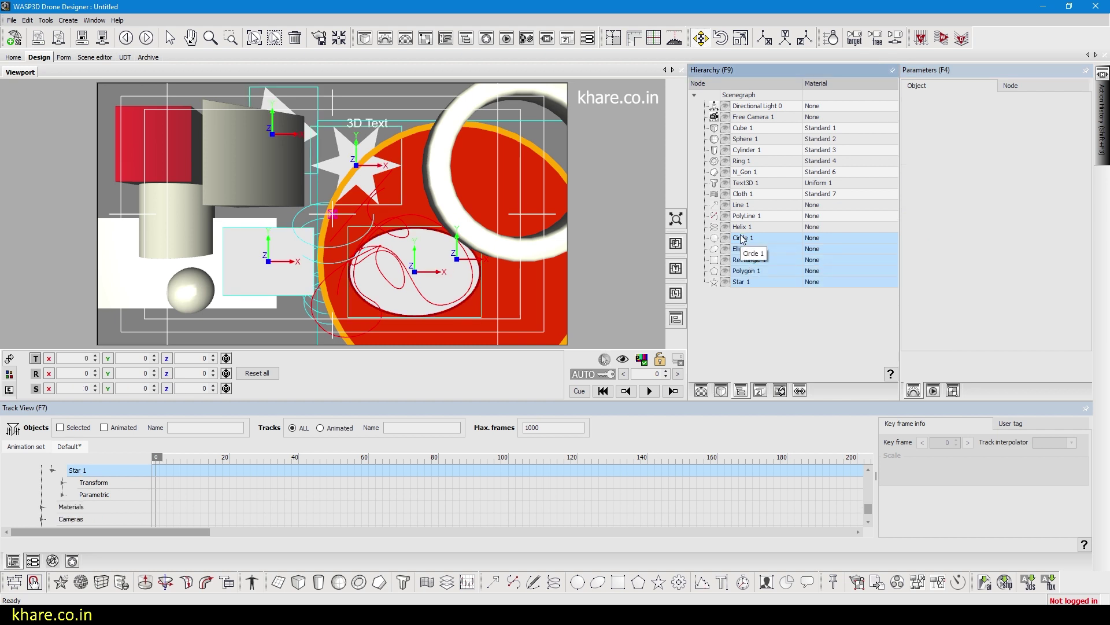
click(748, 285)
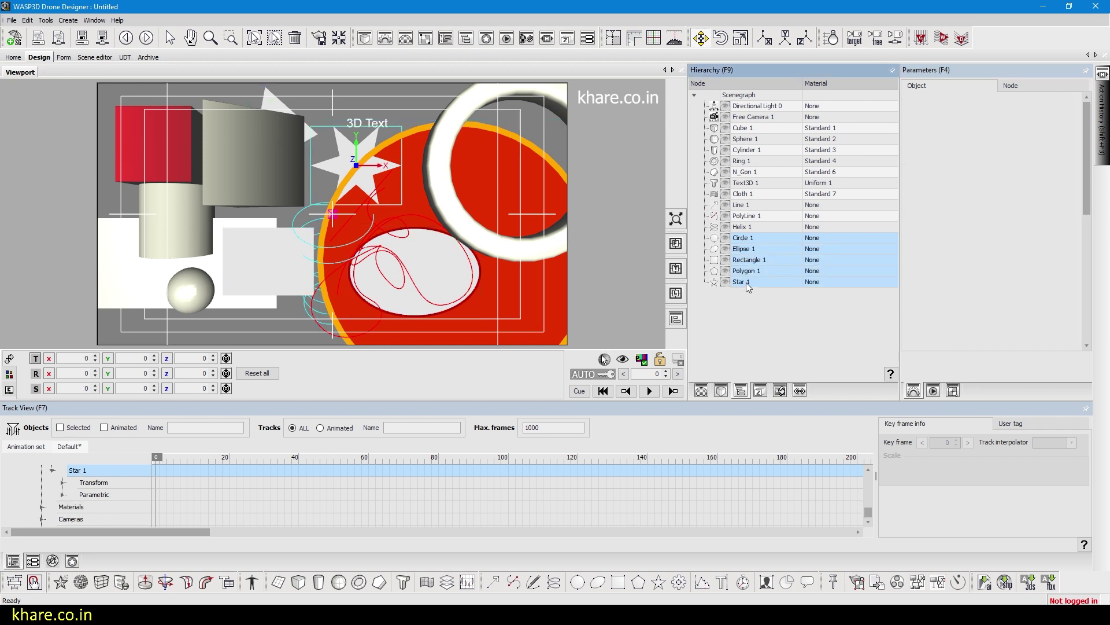
click(701, 392)
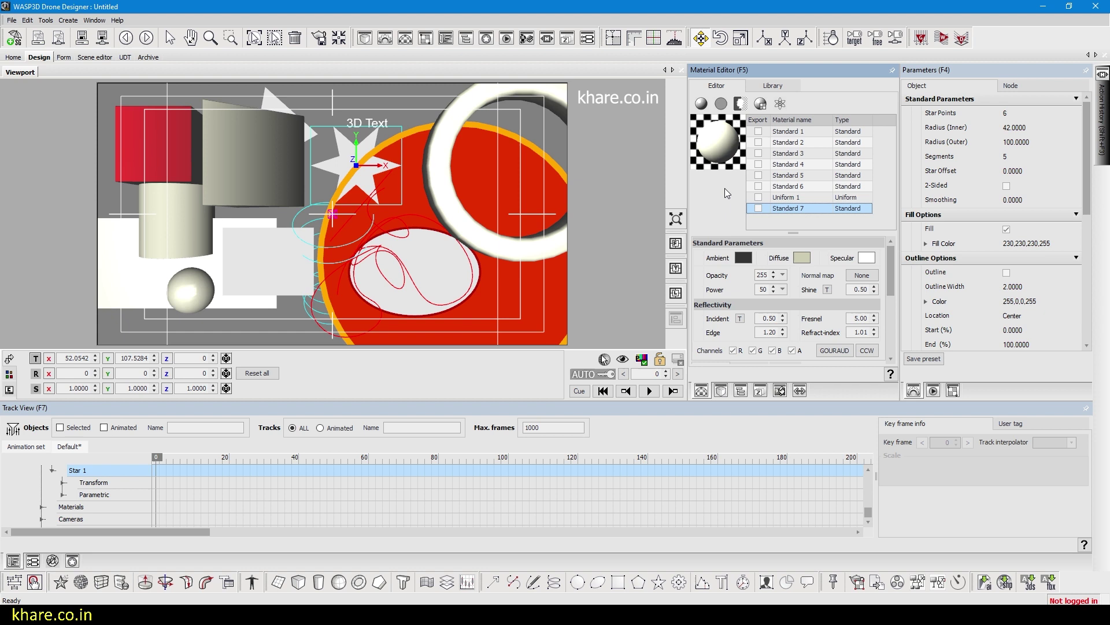
click(723, 104)
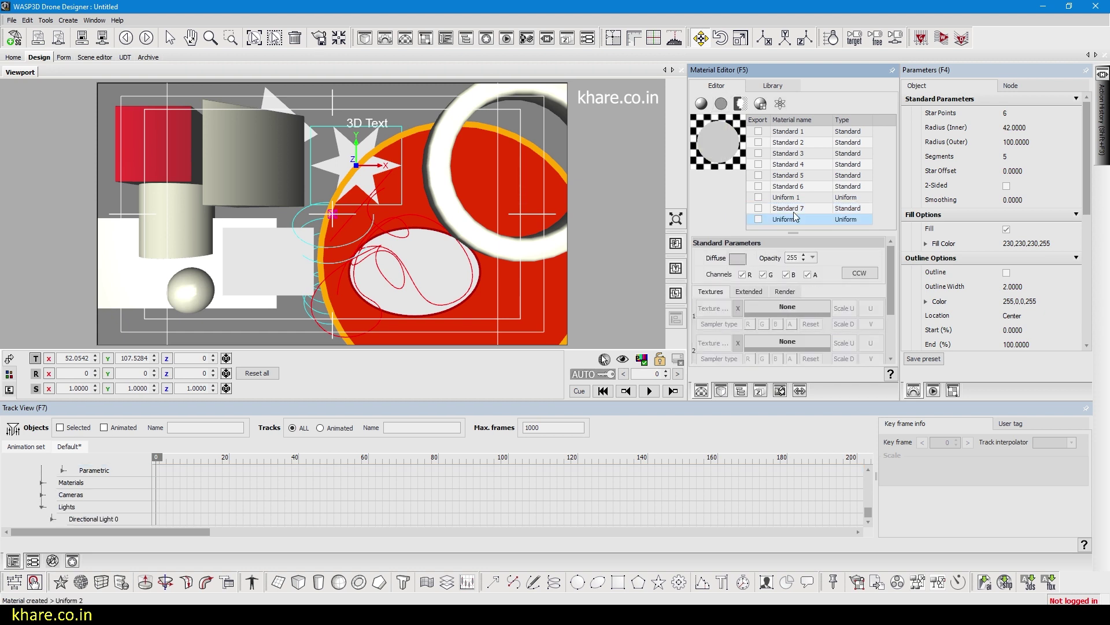
drag(355, 185, 357, 144)
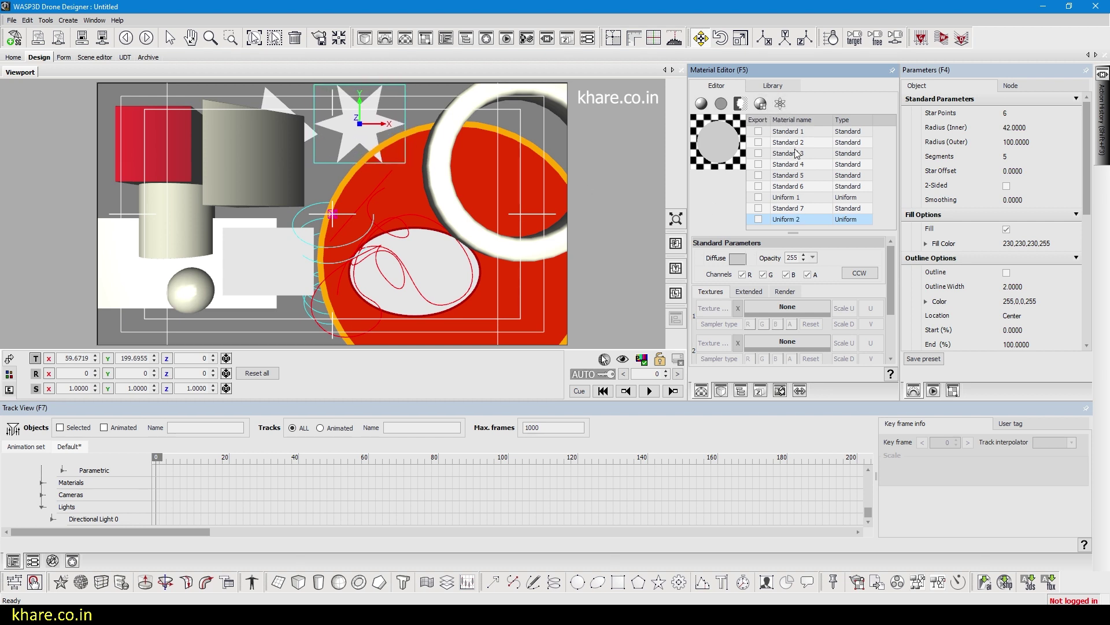
Apply the Uniform 2 material to the star and set its diffuse color to blue (0,72,204).
click(787, 221)
drag(787, 222, 350, 133)
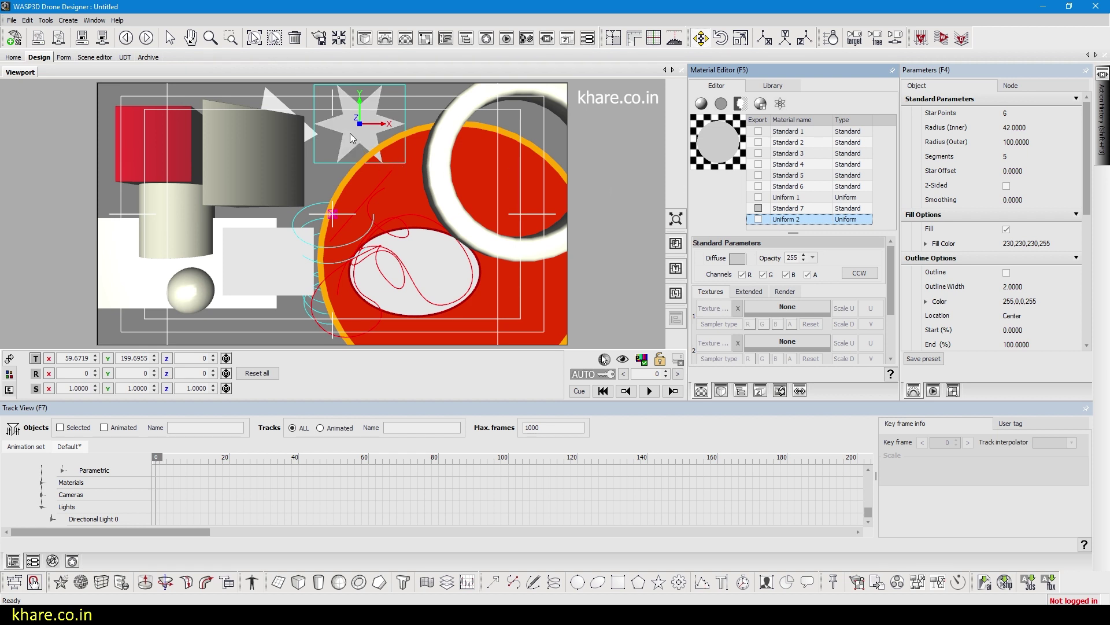
right_click(790, 223)
click(797, 227)
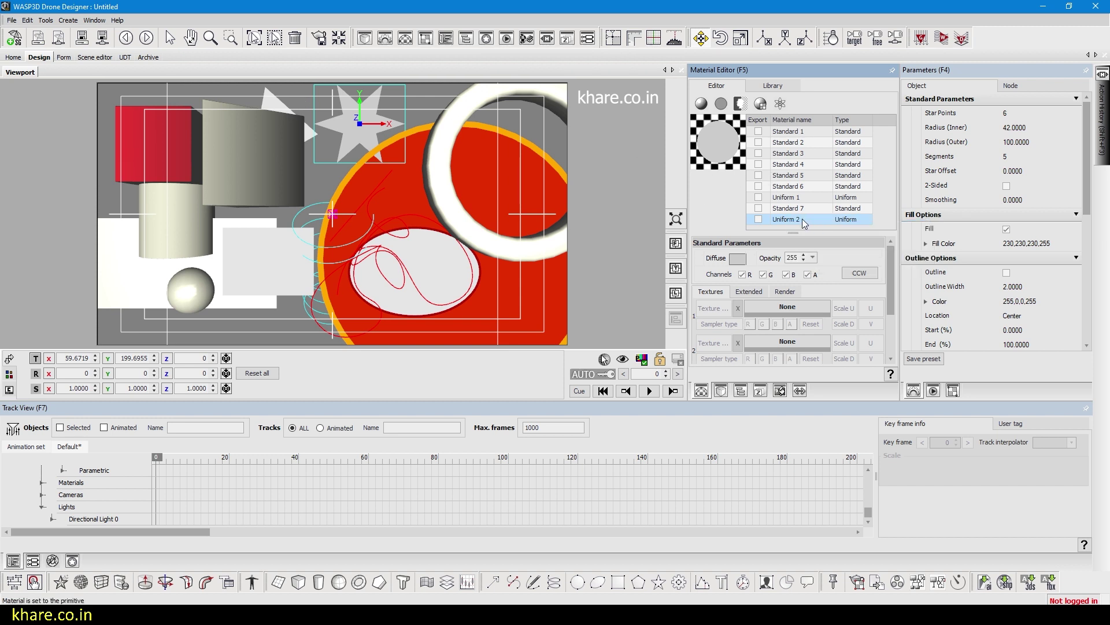
click(737, 258)
drag(800, 297, 743, 357)
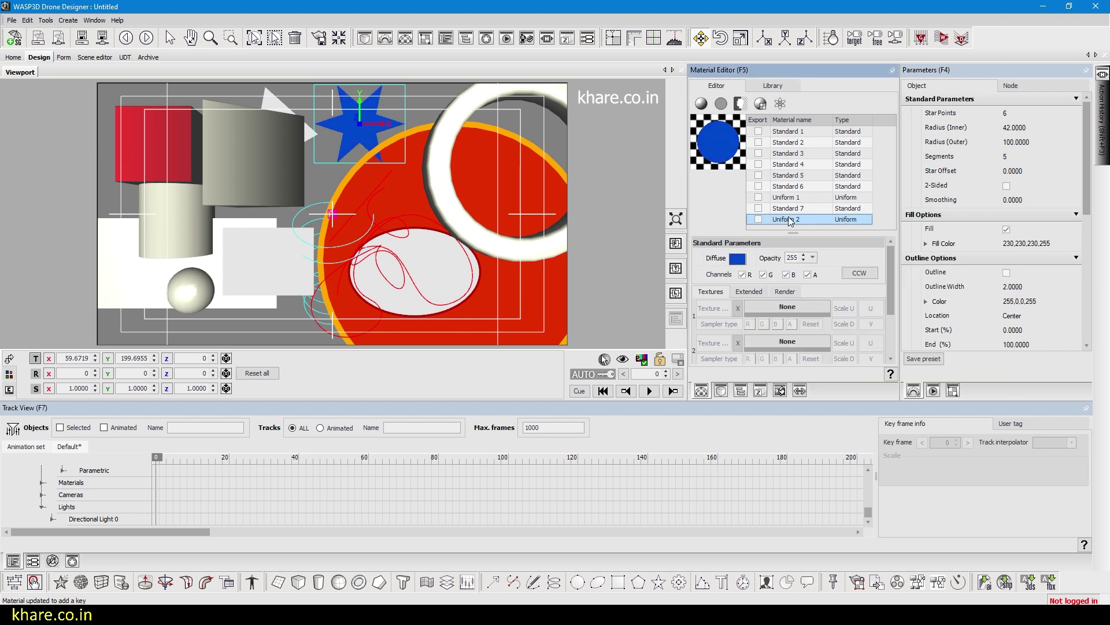
Apply the Uniform 2 material to the cloth, the cube and the ellipse.
drag(791, 221, 182, 286)
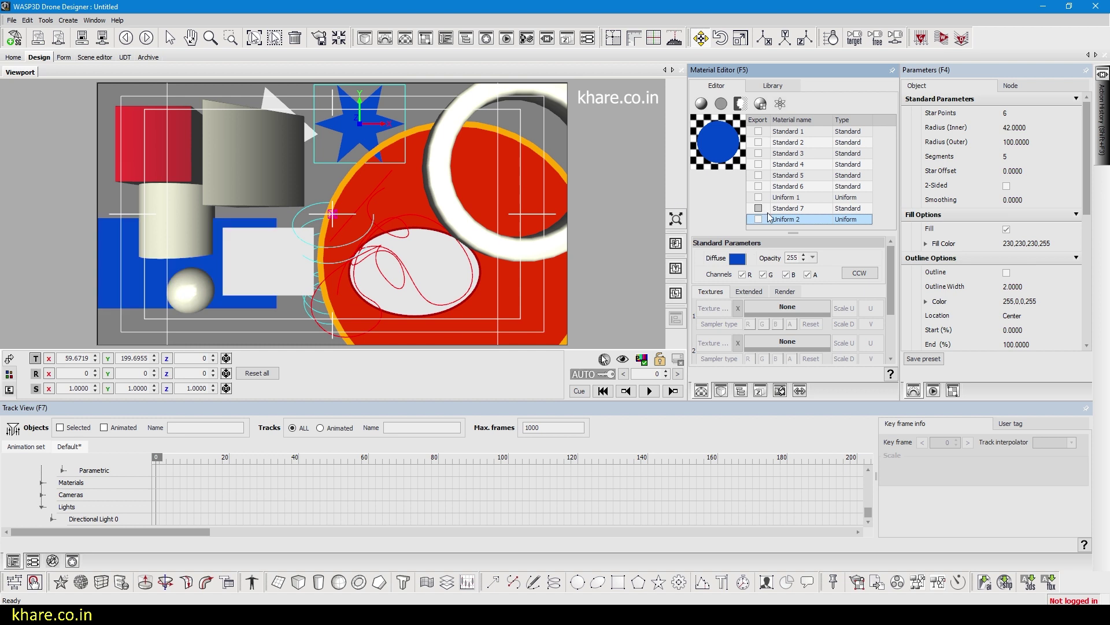
drag(794, 222, 172, 139)
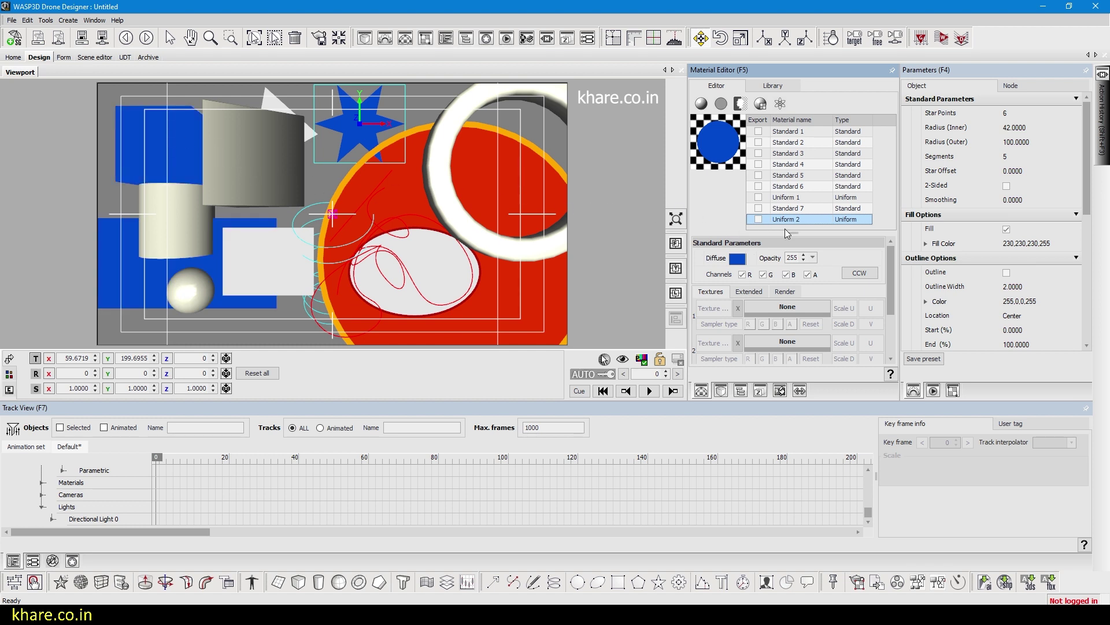
drag(793, 224, 437, 273)
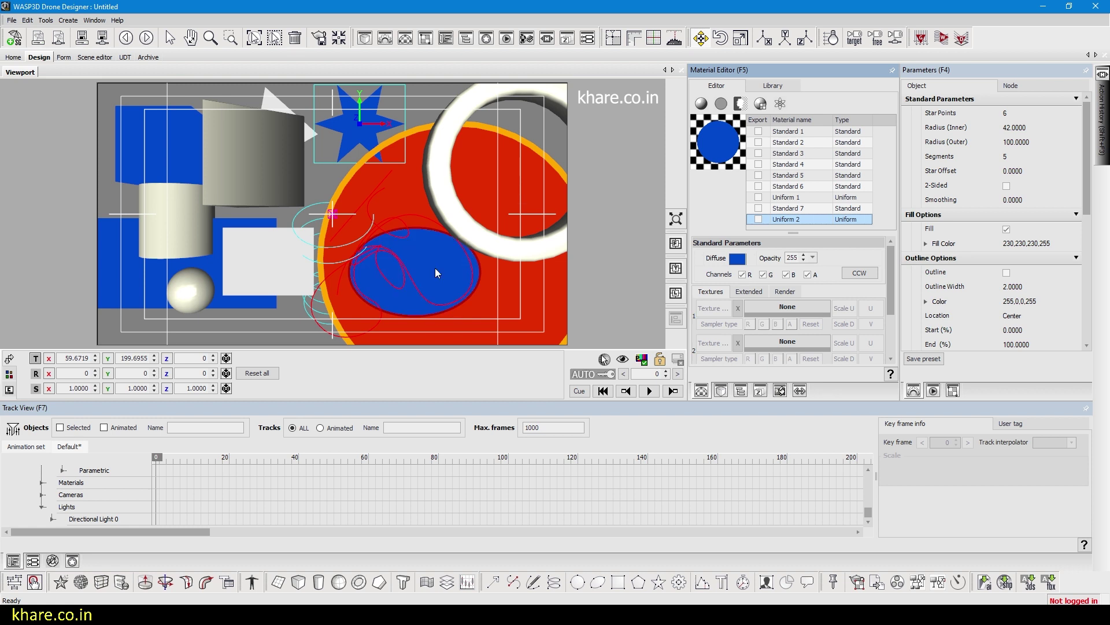
Change the diffuse color of the Uniform 2 material to a purer blue (5,0,255).
click(738, 258)
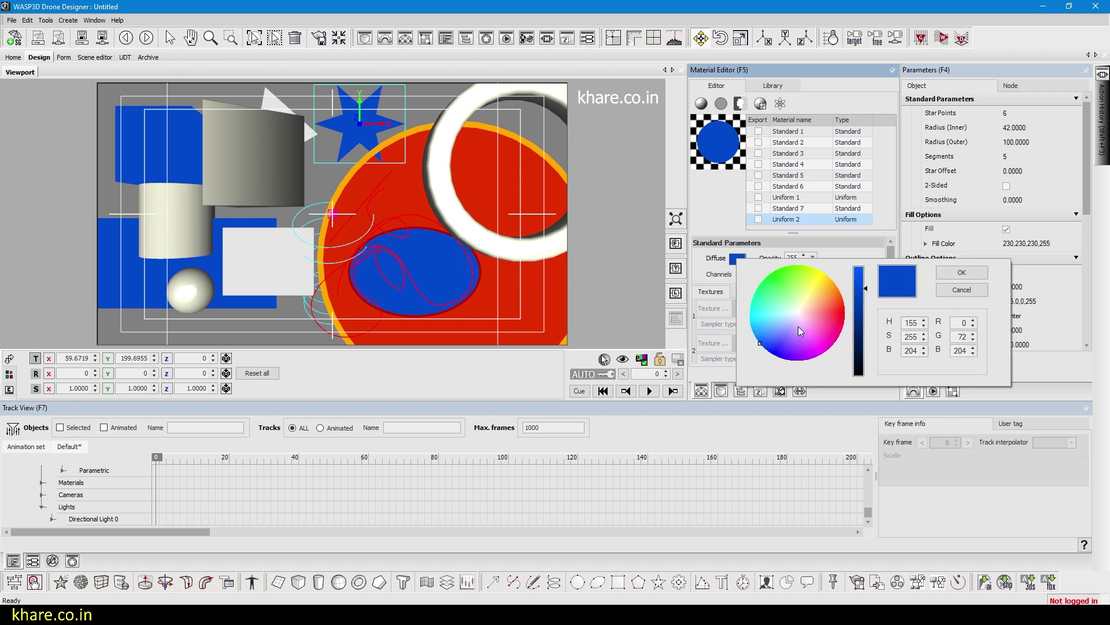
mouse_move(800, 331)
mouse_down()
mouse_move(832, 347)
mouse_move(755, 321)
mouse_move(772, 277)
mouse_move(824, 277)
mouse_move(762, 334)
mouse_move(822, 351)
mouse_move(770, 377)
mouse_up()
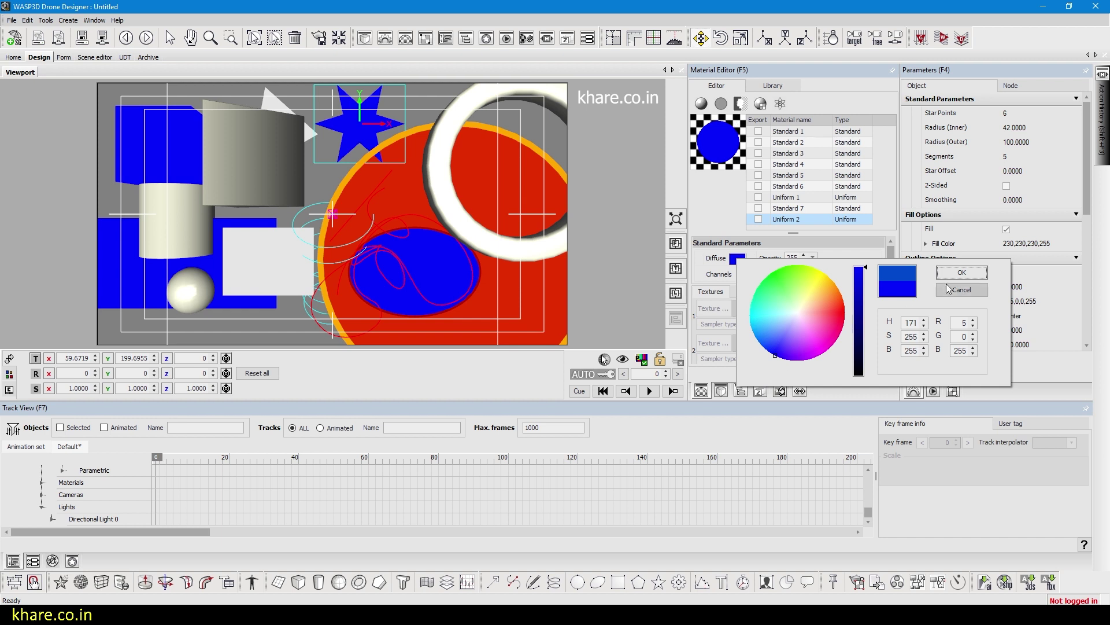
click(961, 289)
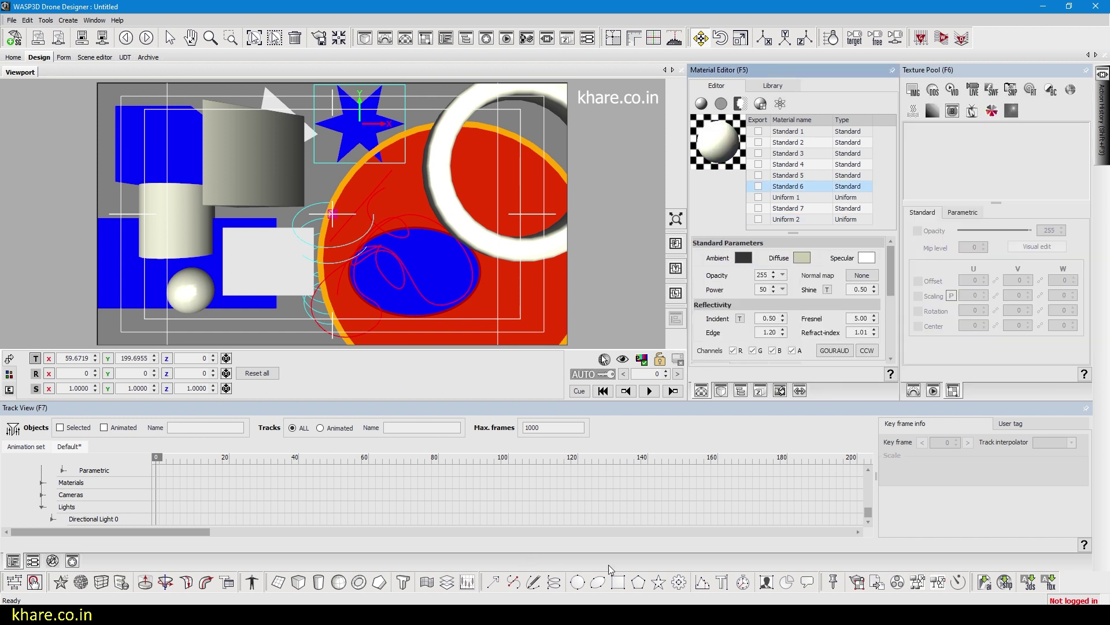
Create a gear and move it to about X -31, Y 35, Z -210, in front of the other objects.
click(679, 582)
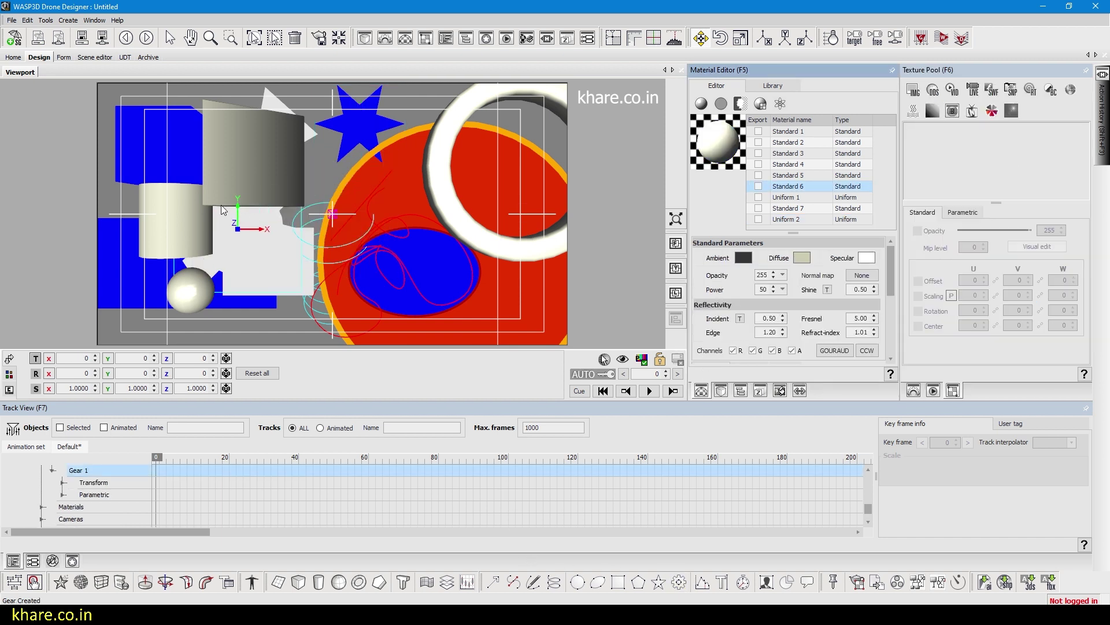
drag(224, 210, 176, 336)
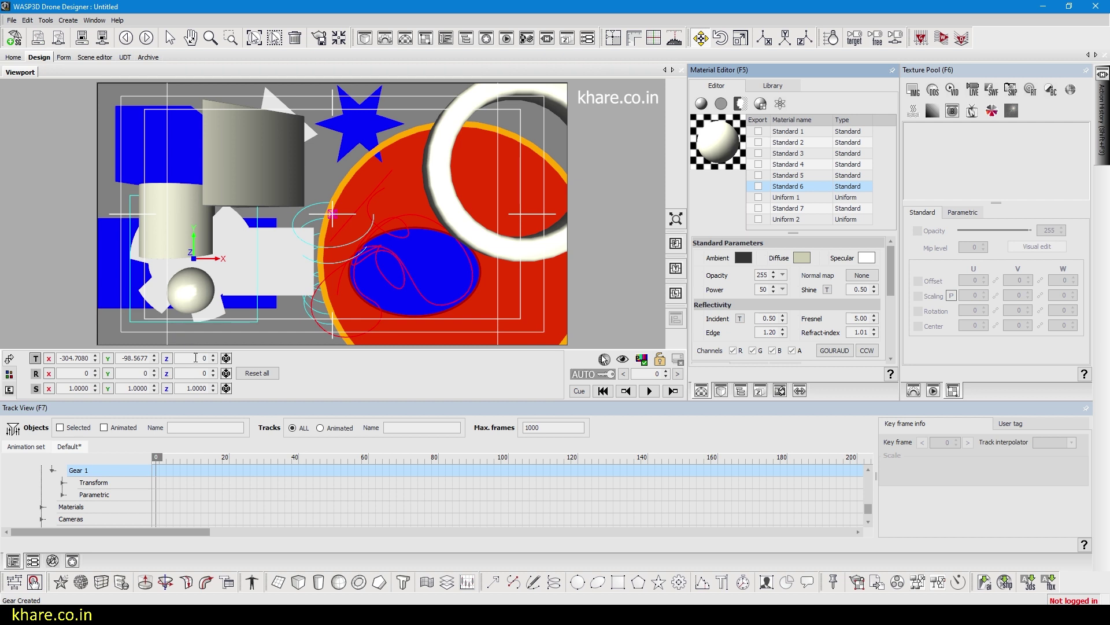
scroll(162, 313, down, 20)
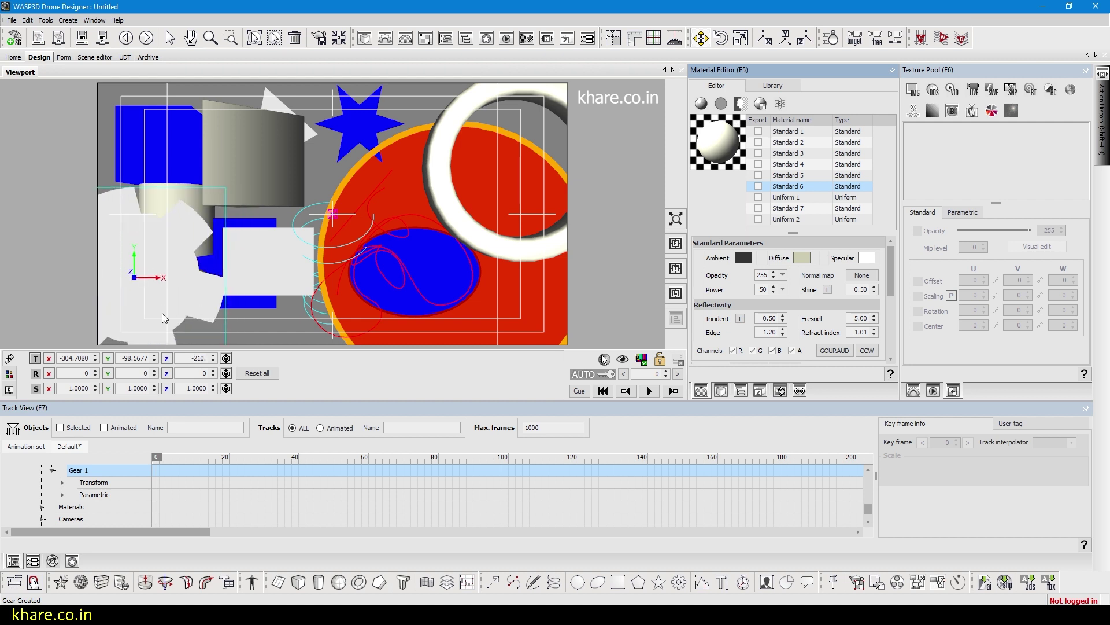
drag(162, 314, 343, 226)
Create a new uniform material, apply it to the gear and set its diffuse color to green, about (63,204,31).
double_click(782, 226)
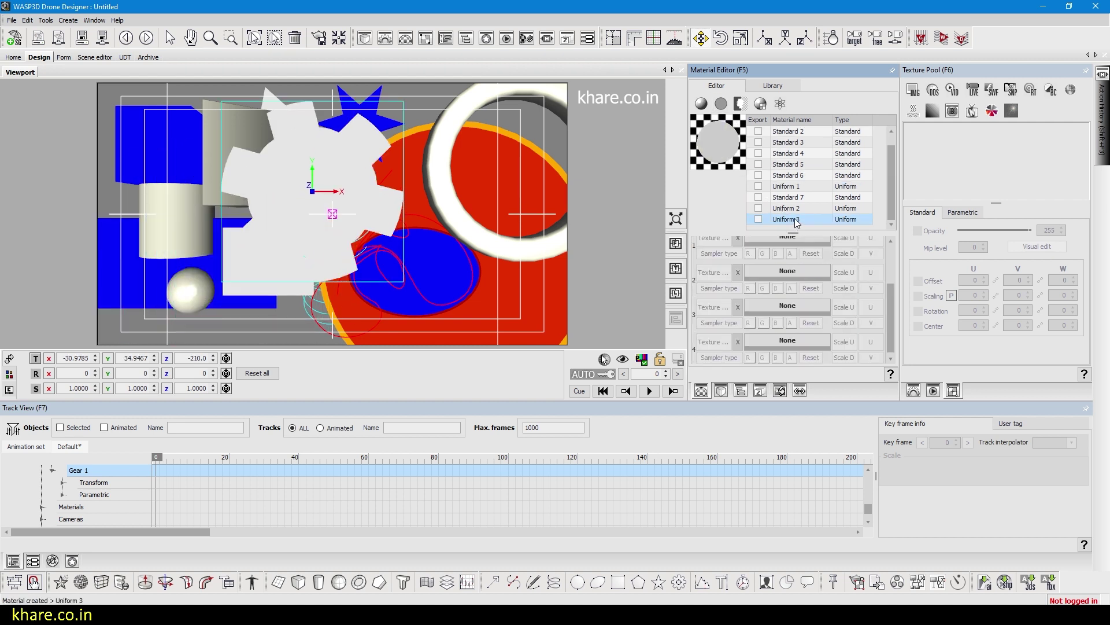
drag(796, 220, 348, 212)
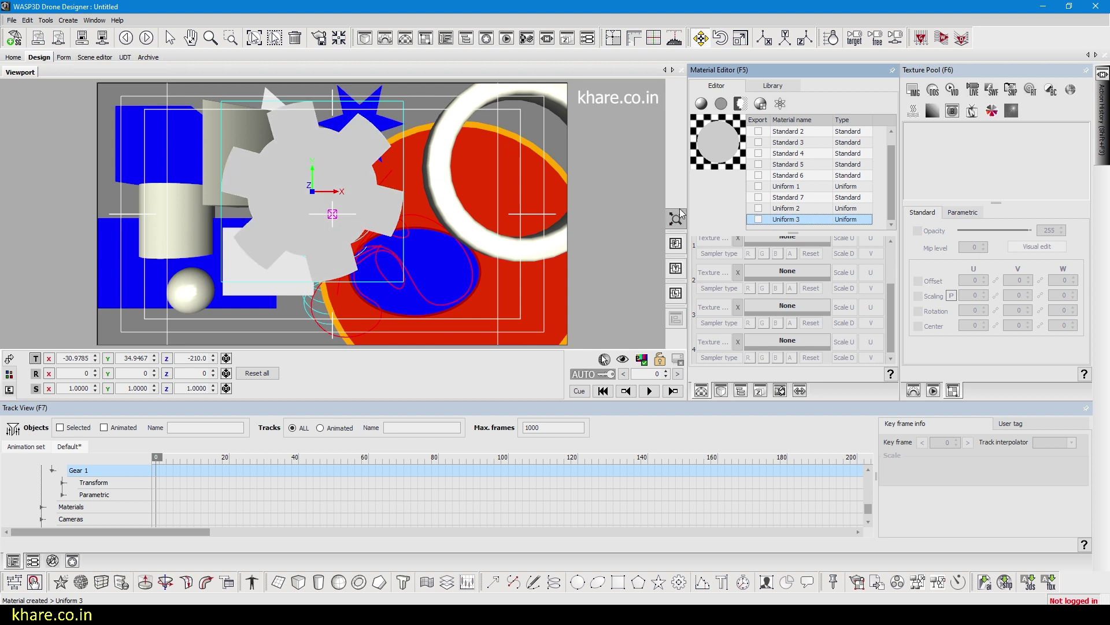
scroll(894, 252, up, 1)
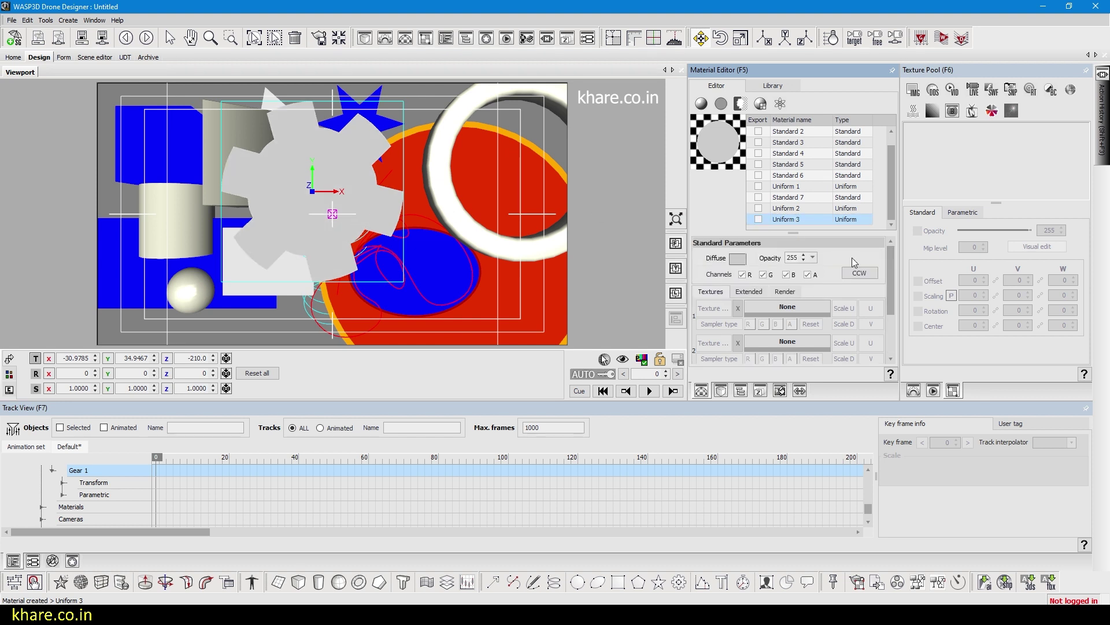
click(737, 258)
click(782, 278)
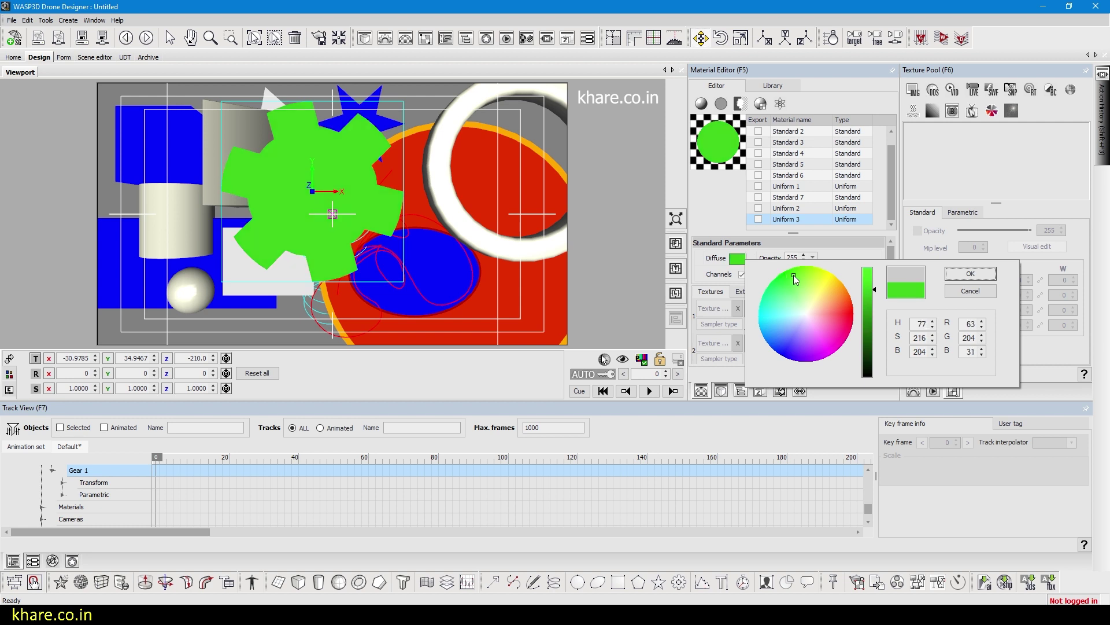
click(970, 273)
Show the scene hierarchy and the gear's parameters, and set its number of teeth to 10.
click(800, 223)
key(Up)
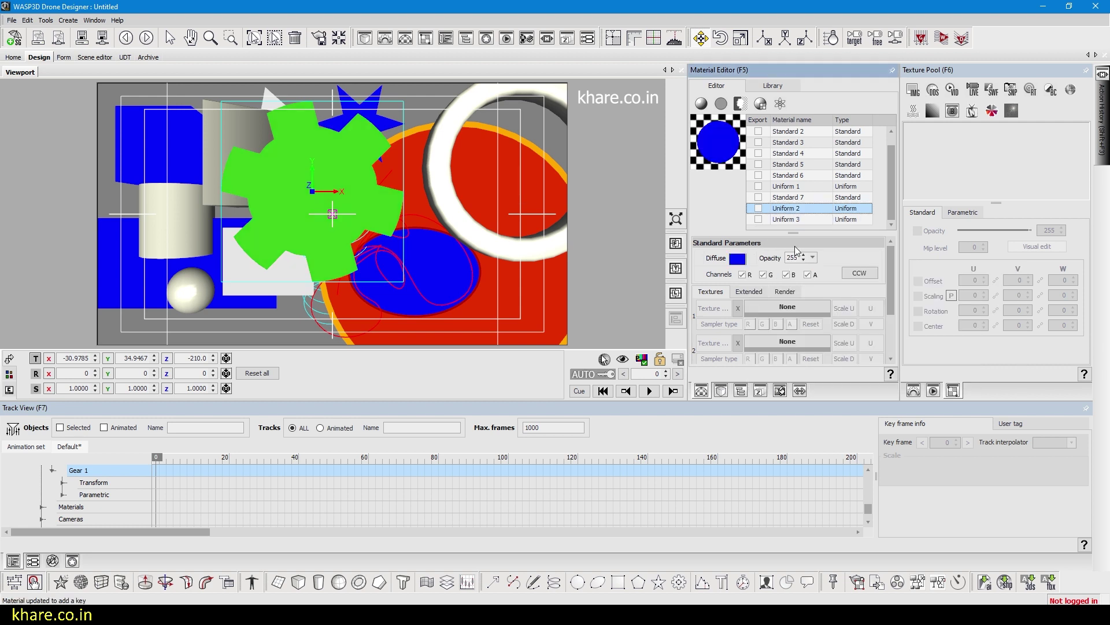
click(744, 391)
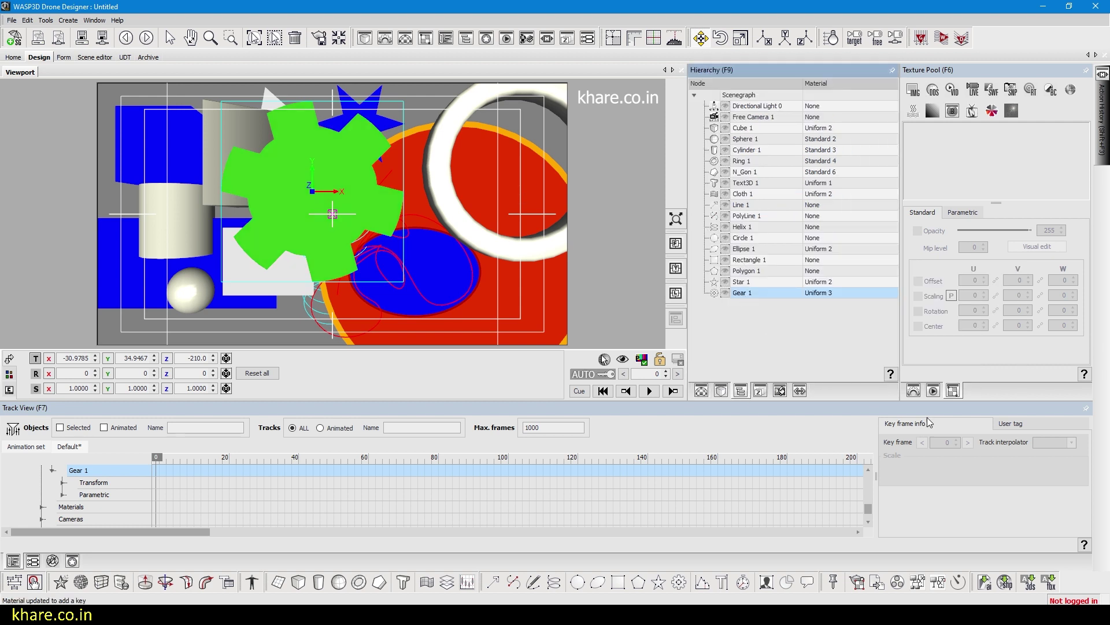
key(F4)
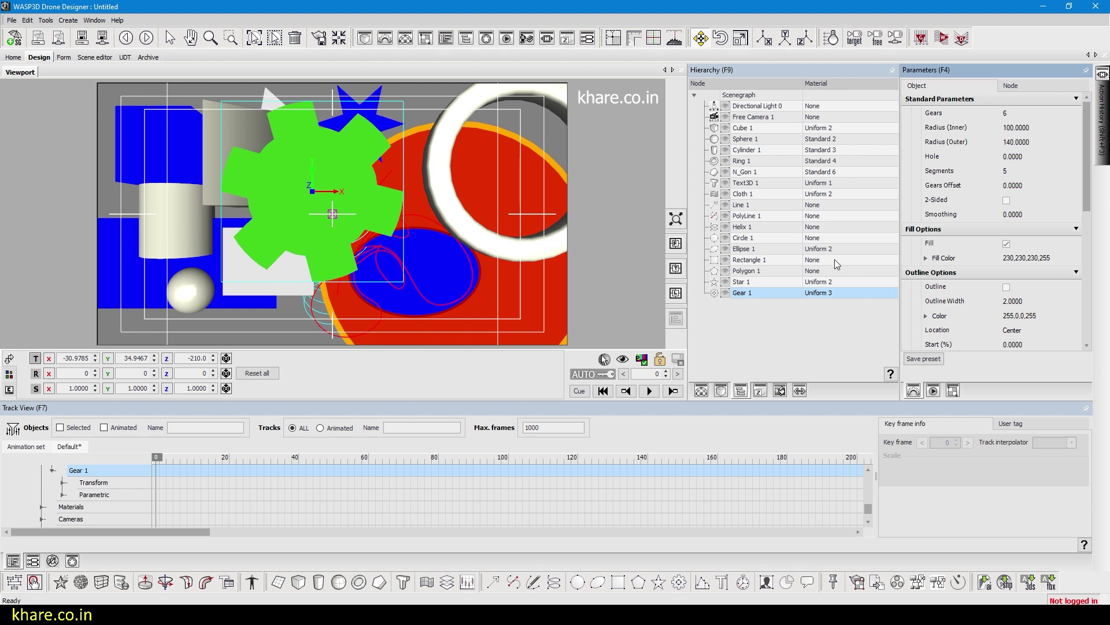
drag(1008, 115, 983, 114)
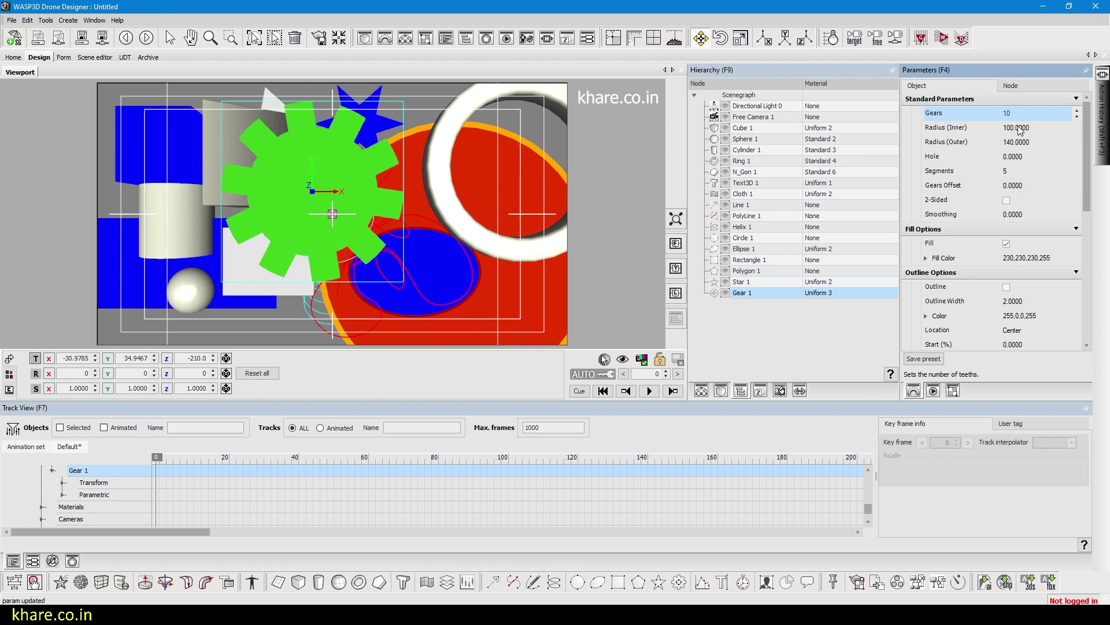
Set the gear's inner radius to 103 and its outer radius to 134.
click(1021, 129)
scroll(1021, 129, down, 15)
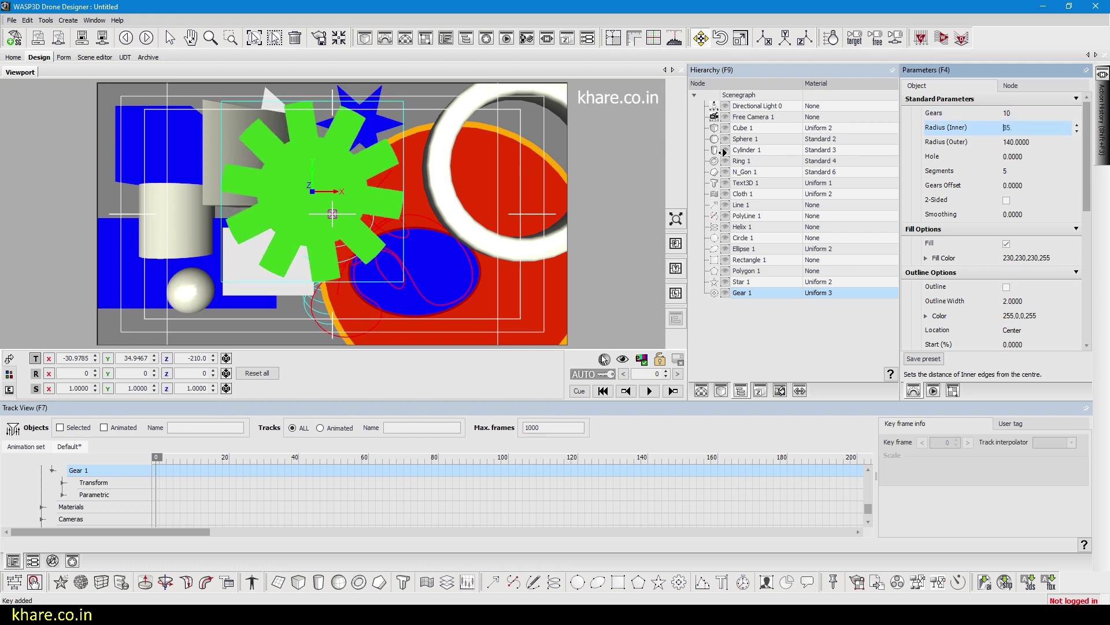
scroll(1020, 129, up, 18)
click(1021, 142)
scroll(1020, 143, up, 5)
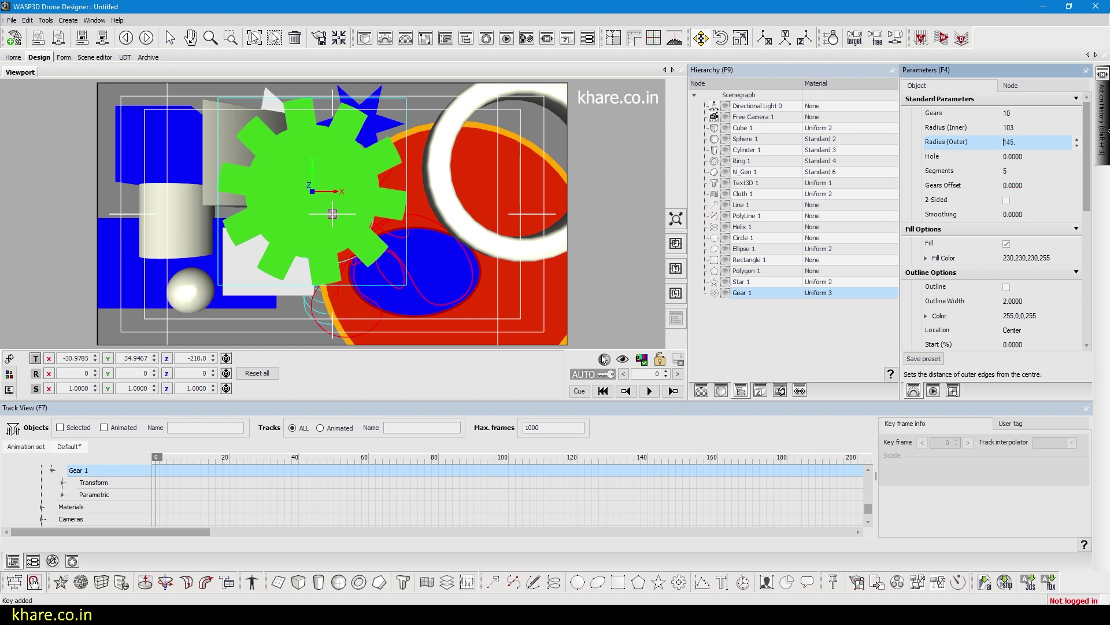
scroll(946, 168, down, 11)
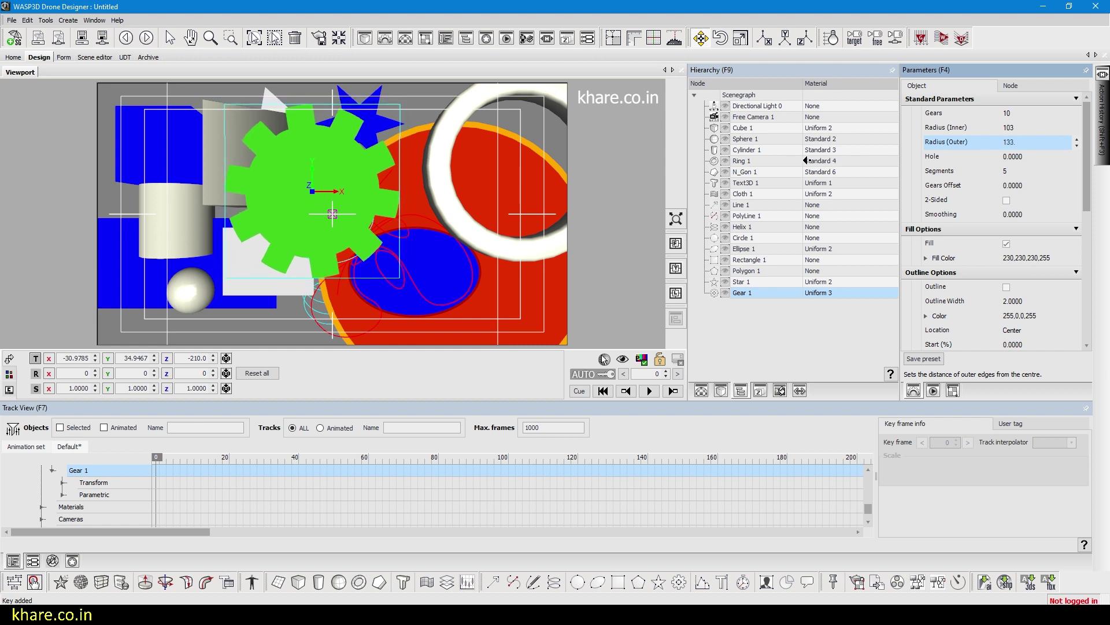
Cut a center hole with a radius of 43 in the gear.
click(1005, 157)
scroll(1064, 153, up, 16)
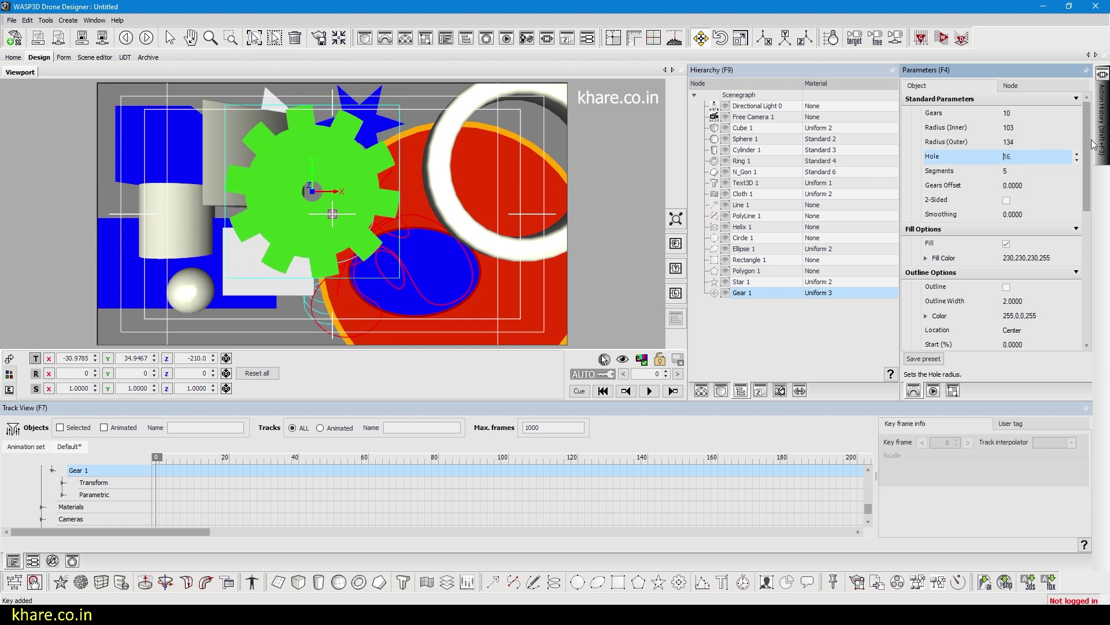
scroll(1063, 153, up, 20)
Set the gear's segments to 8 and its gears offset to 5.
click(1021, 171)
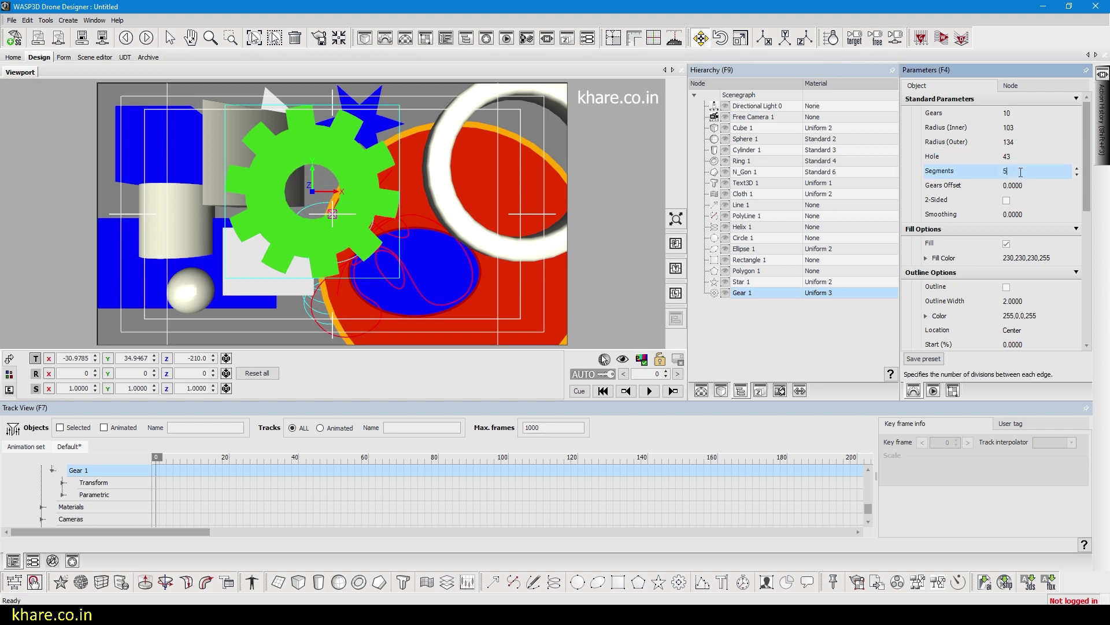
scroll(1020, 172, up, 2)
click(1077, 169)
click(1078, 170)
click(1077, 169)
click(1028, 189)
drag(912, 186, 710, 198)
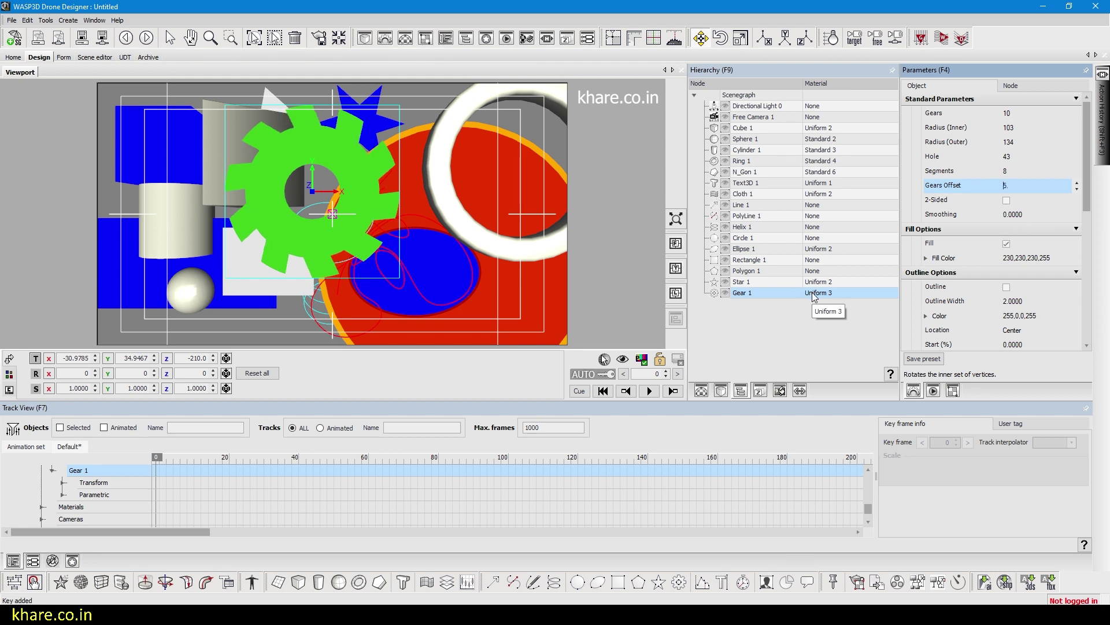
View the gear's hierarchy options and select the cube, cloth, 3D text and N-gon in turn to review their materials and parameters.
right_click(776, 296)
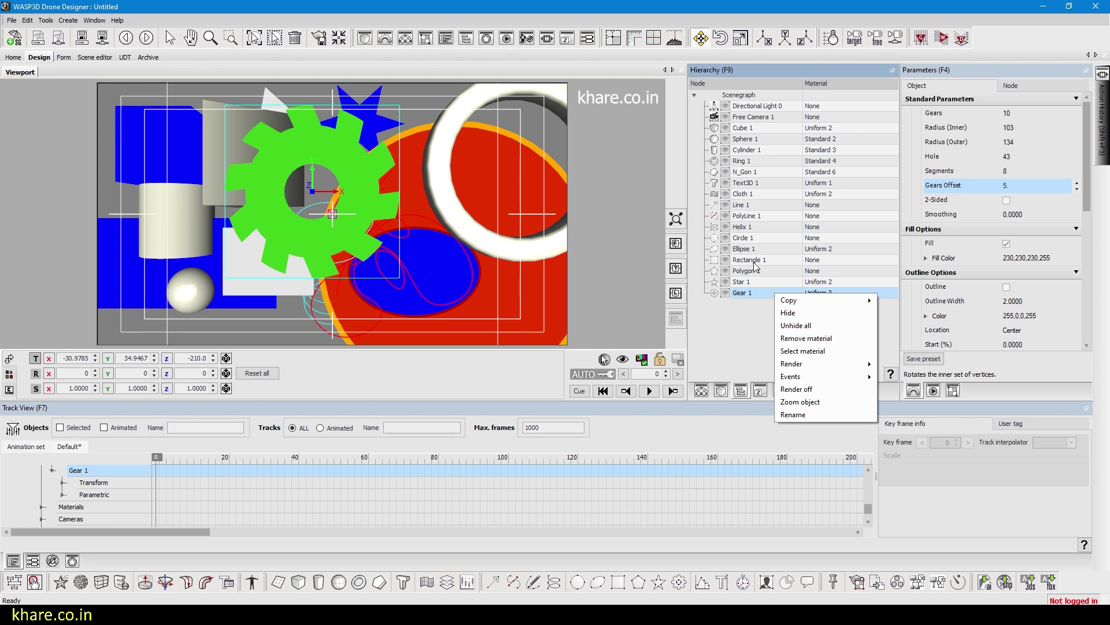
click(754, 128)
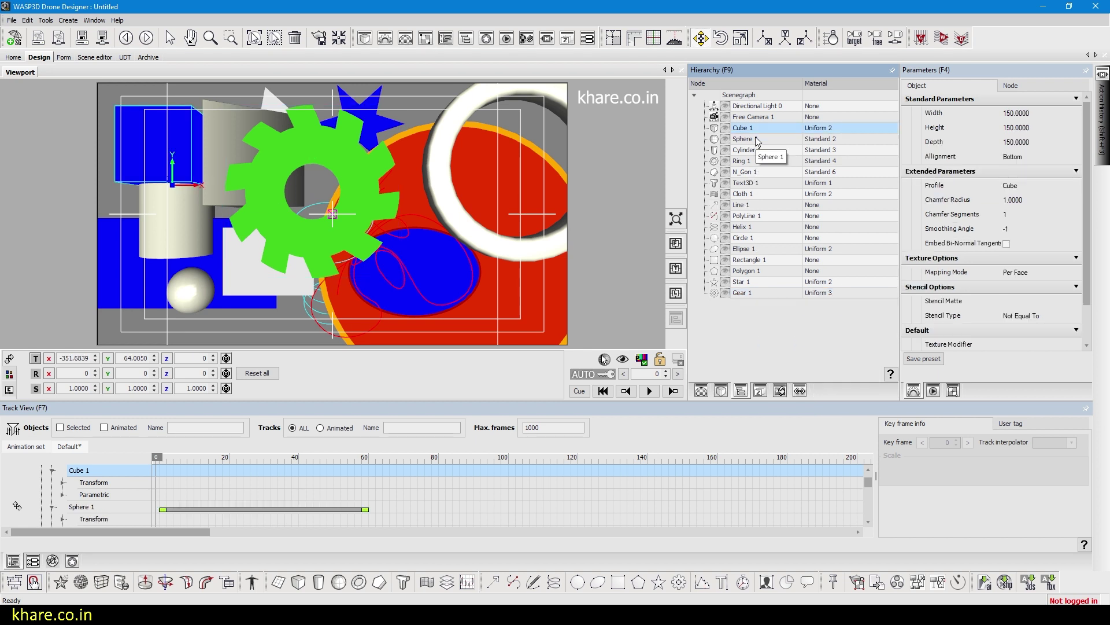
click(746, 194)
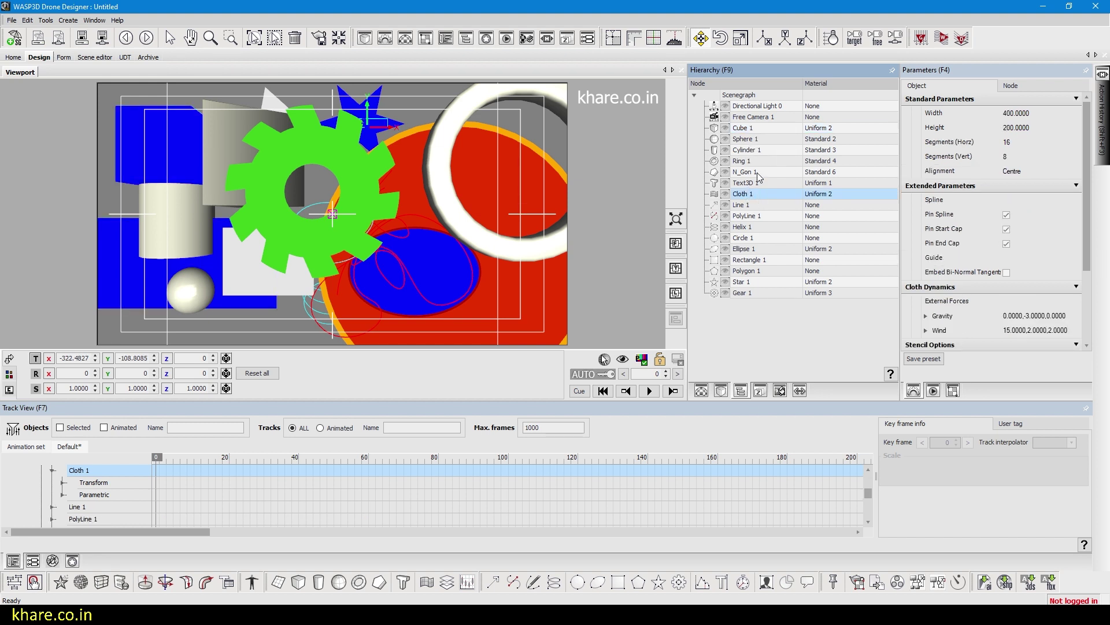
click(751, 182)
click(757, 172)
Remove the material from the ellipse.
click(767, 249)
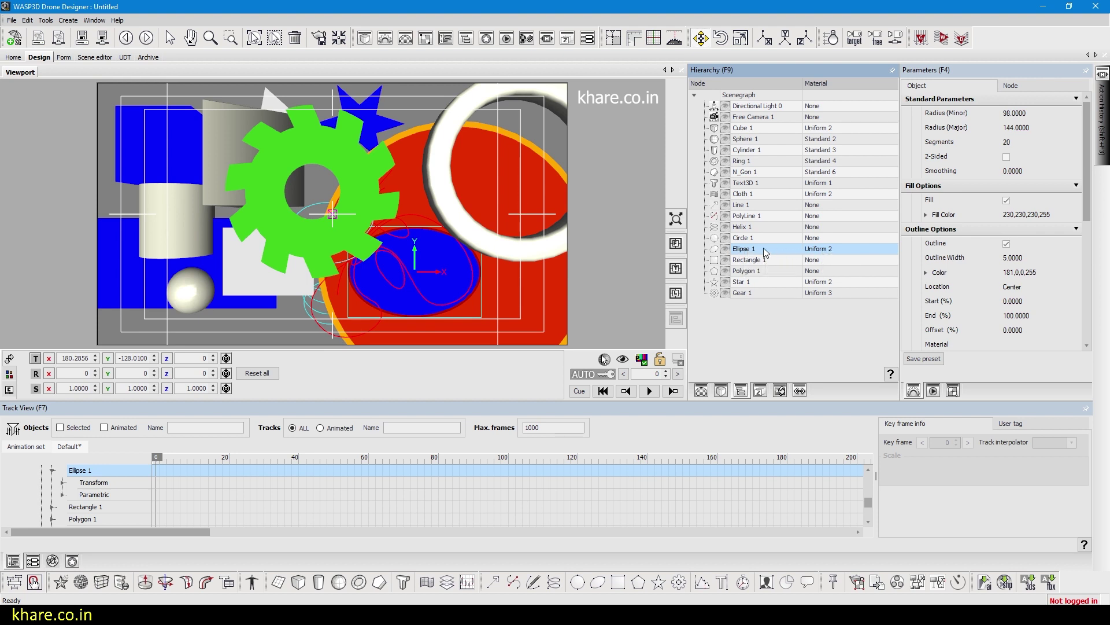
right_click(764, 248)
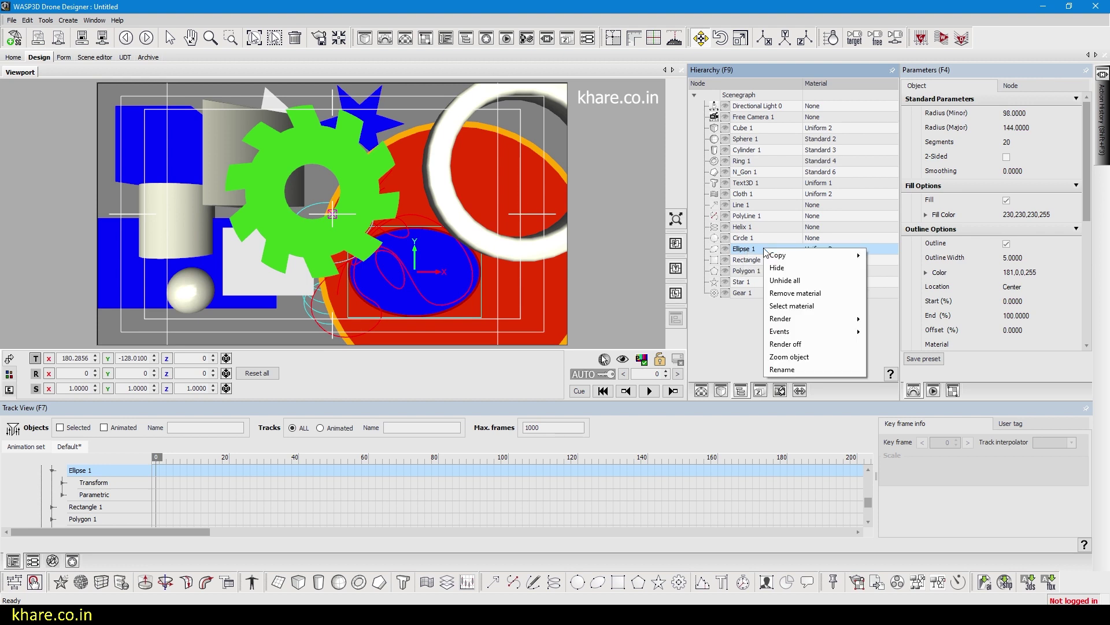
click(802, 295)
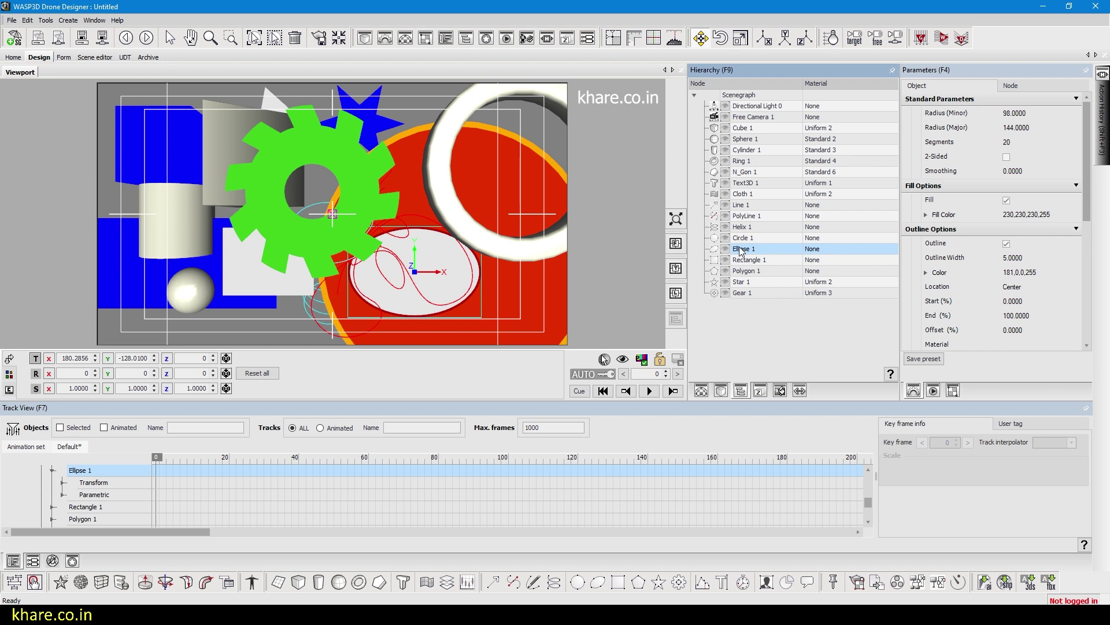
Remove the material from the gear and keep the gear selected.
click(746, 283)
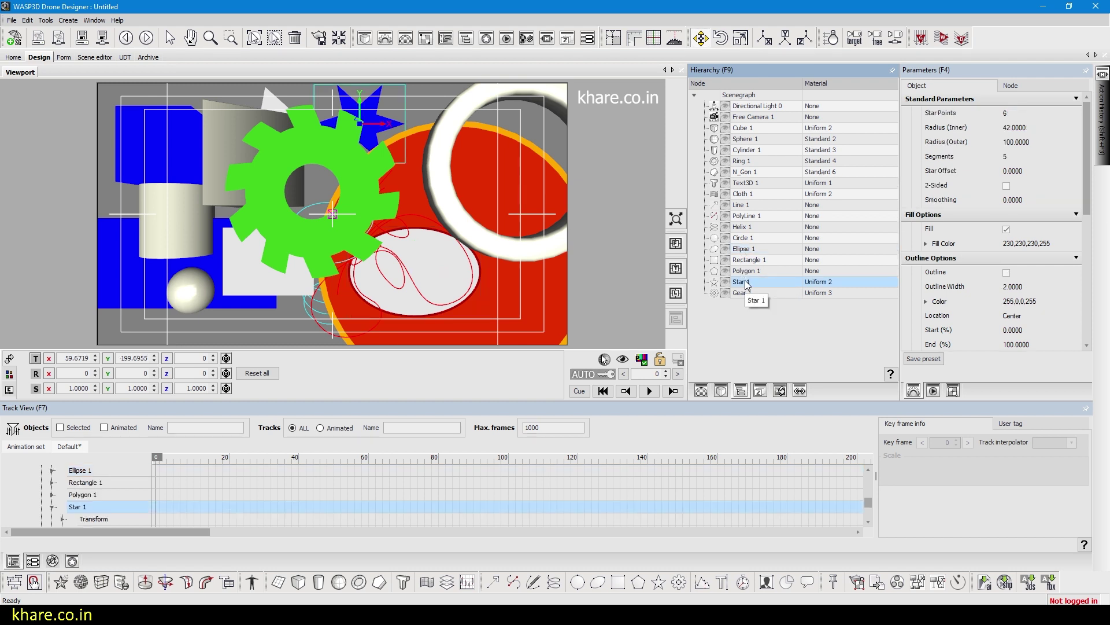
click(747, 292)
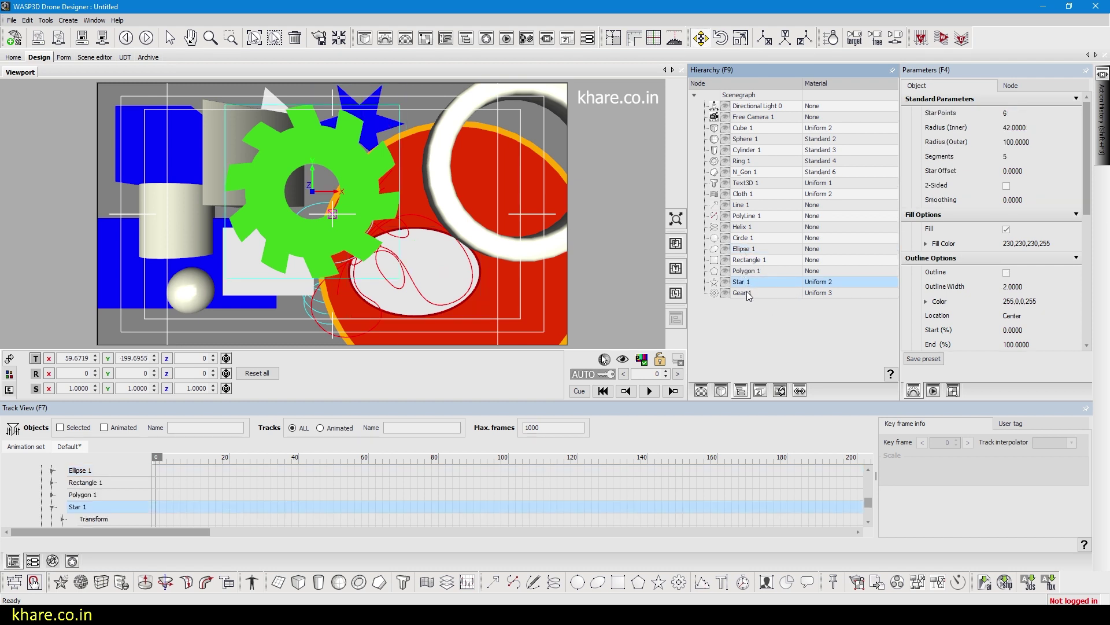
right_click(749, 294)
click(779, 336)
click(748, 293)
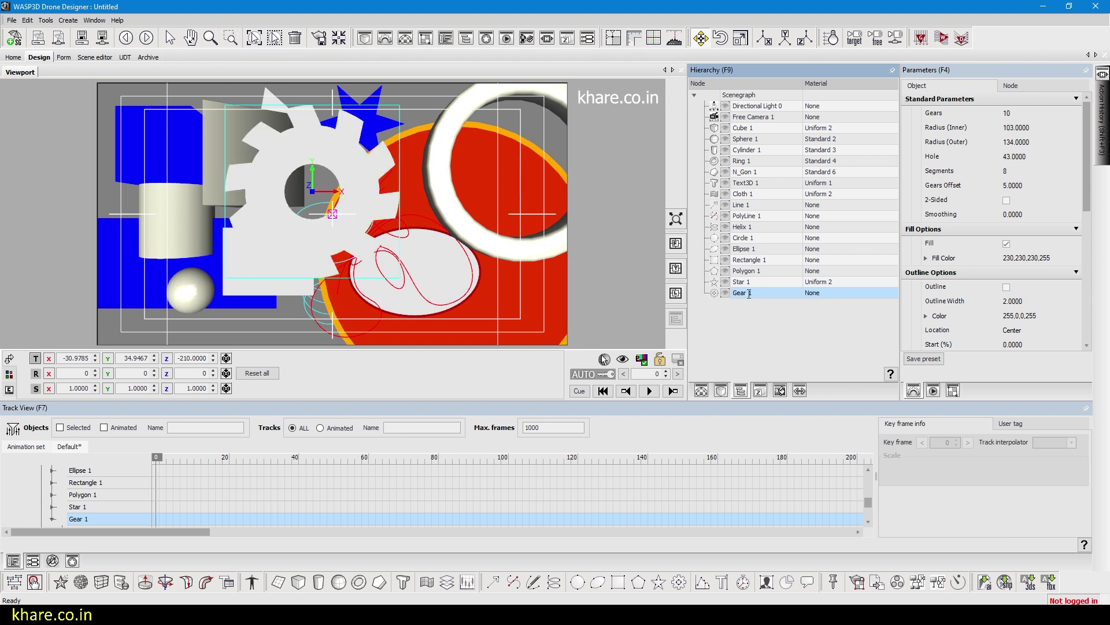
click(779, 301)
Set the gear's fill color to red (230,10,0).
click(1014, 258)
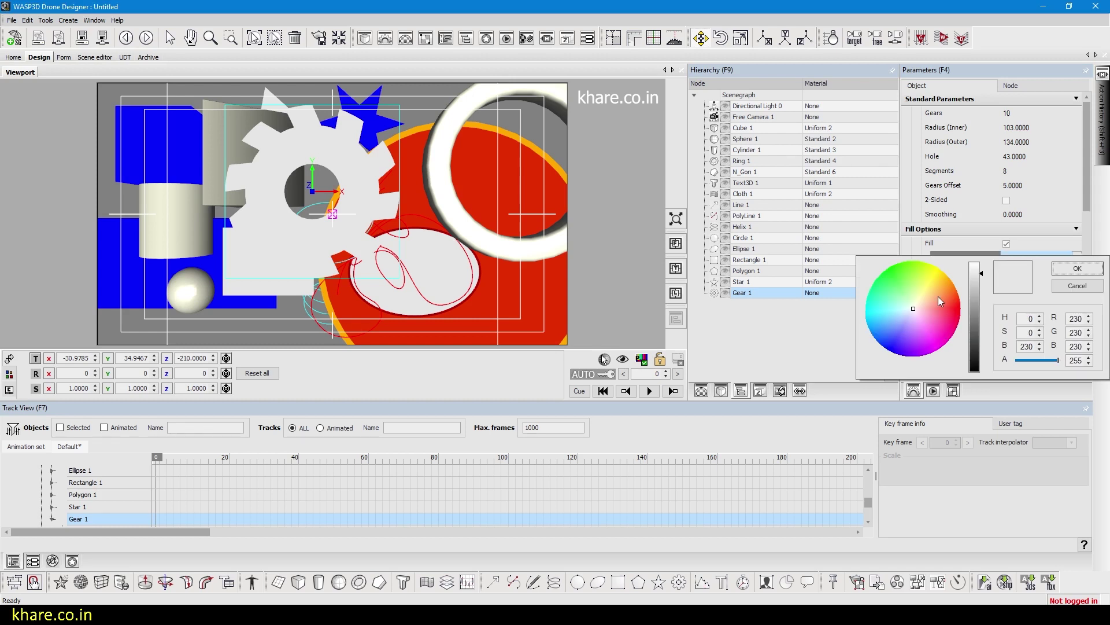
drag(939, 306, 968, 315)
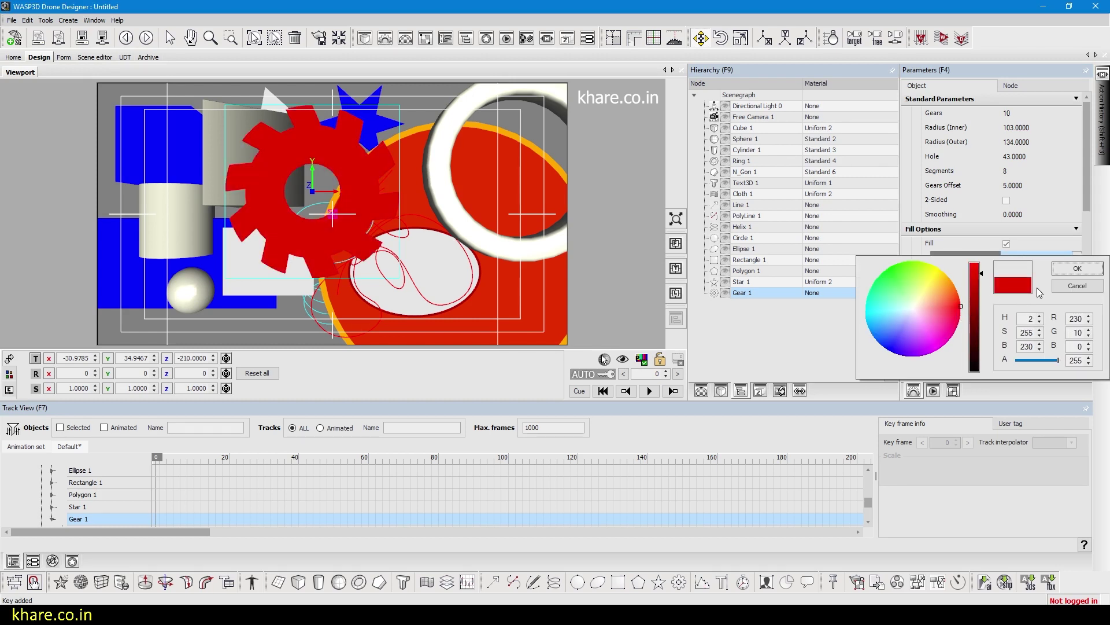
click(1076, 269)
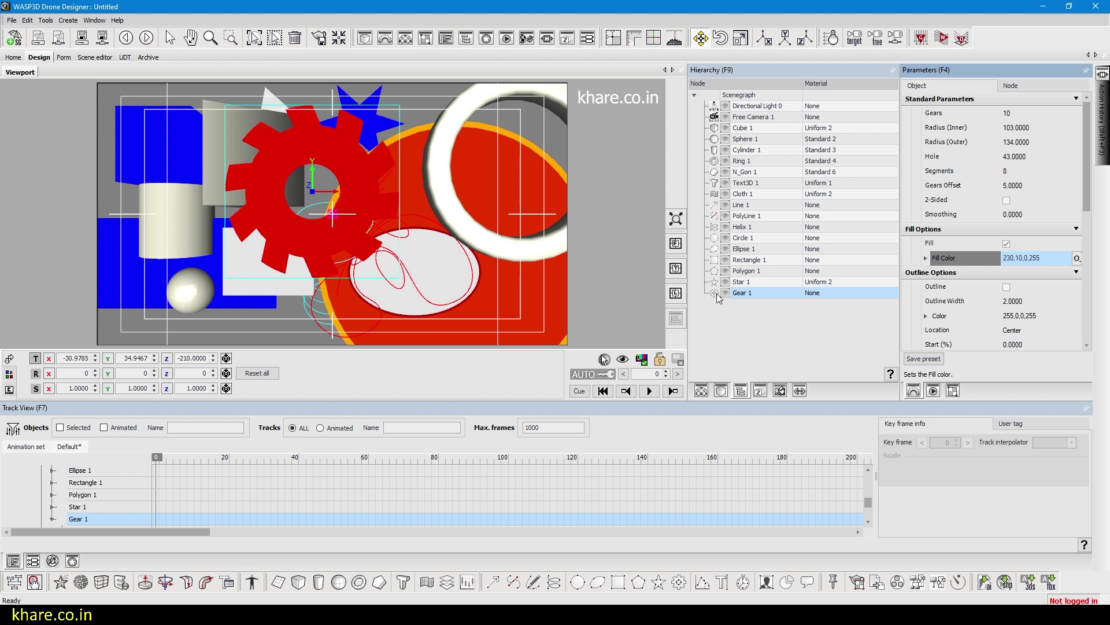
Turn on the gear's outline, with a width of 12 and a blue color (42,0,255).
click(758, 291)
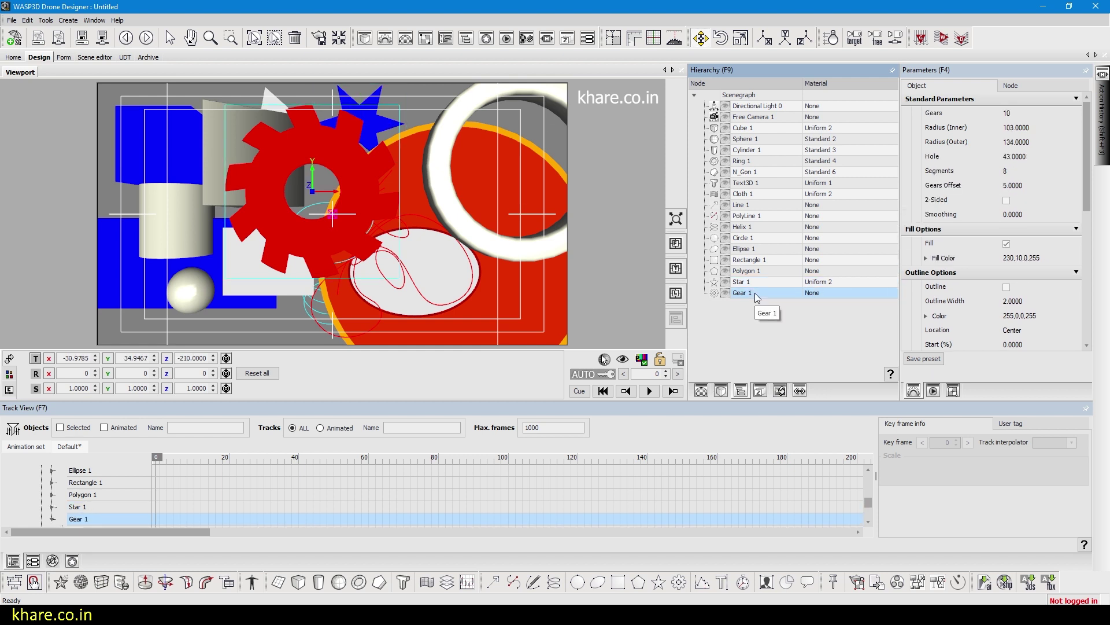
click(1006, 288)
double_click(1017, 301)
text(10.)
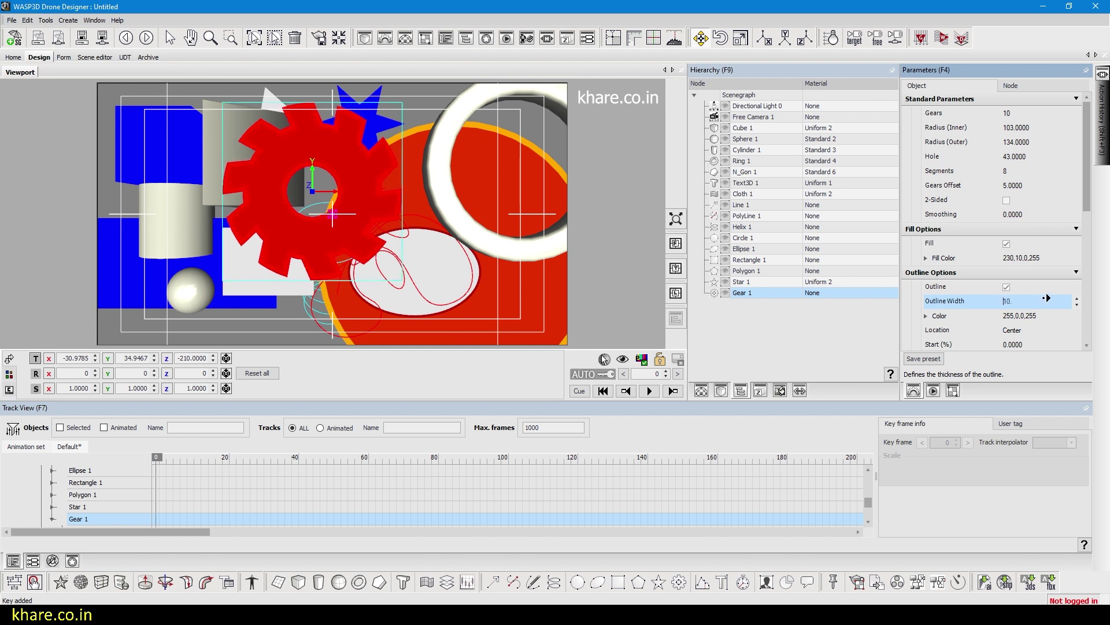
mouse_move(1047, 297)
mouse_down()
mouse_move(1029, 295)
mouse_move(1043, 295)
mouse_up()
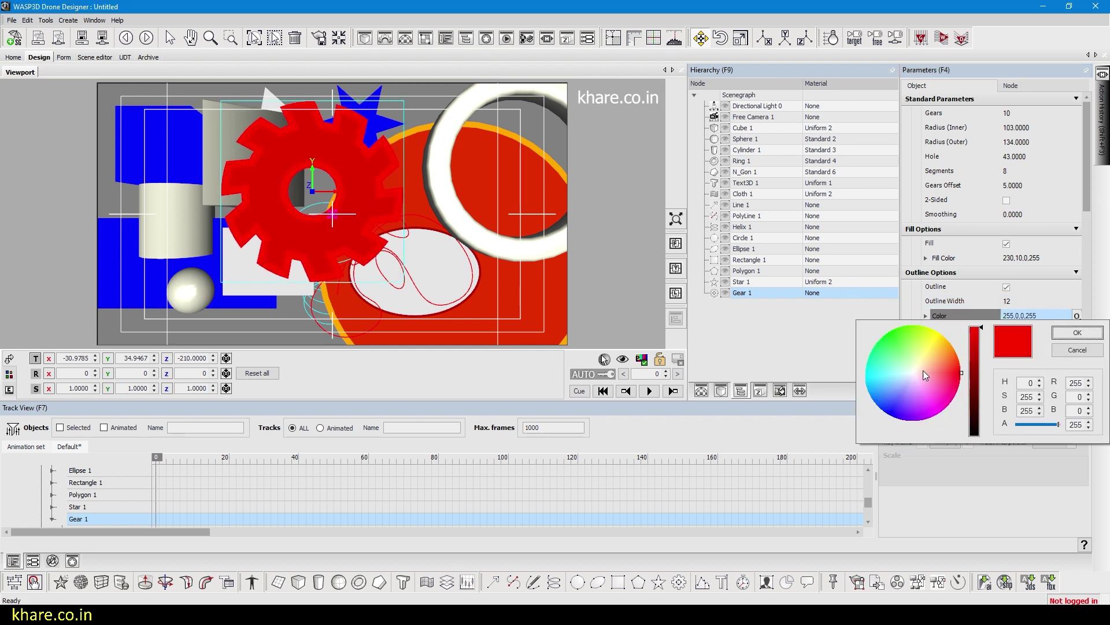
drag(925, 375, 888, 441)
click(897, 418)
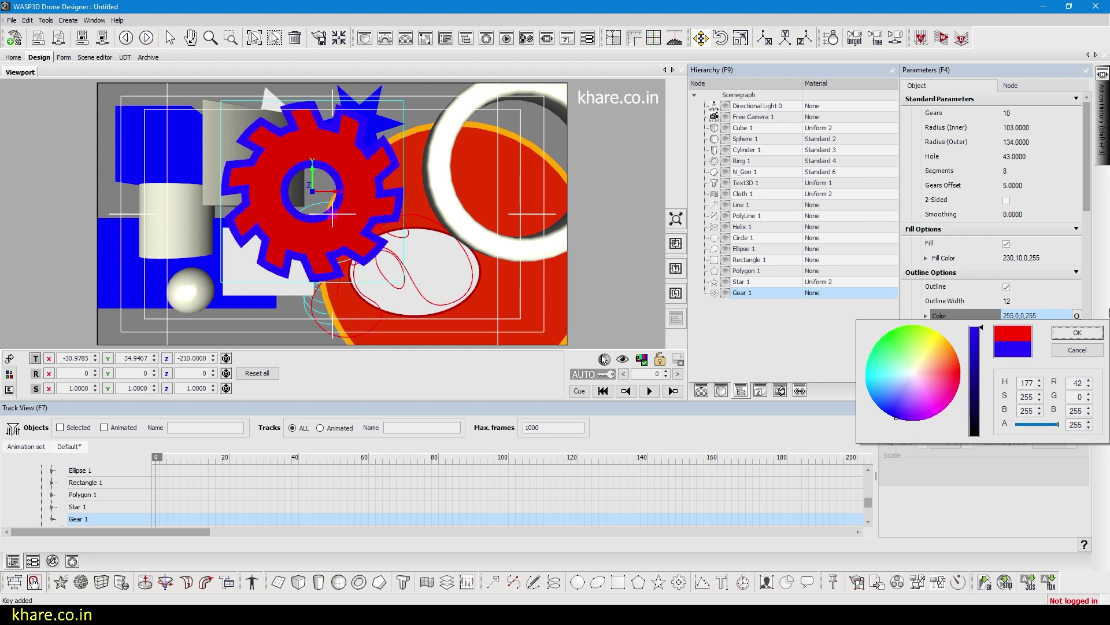
click(1079, 332)
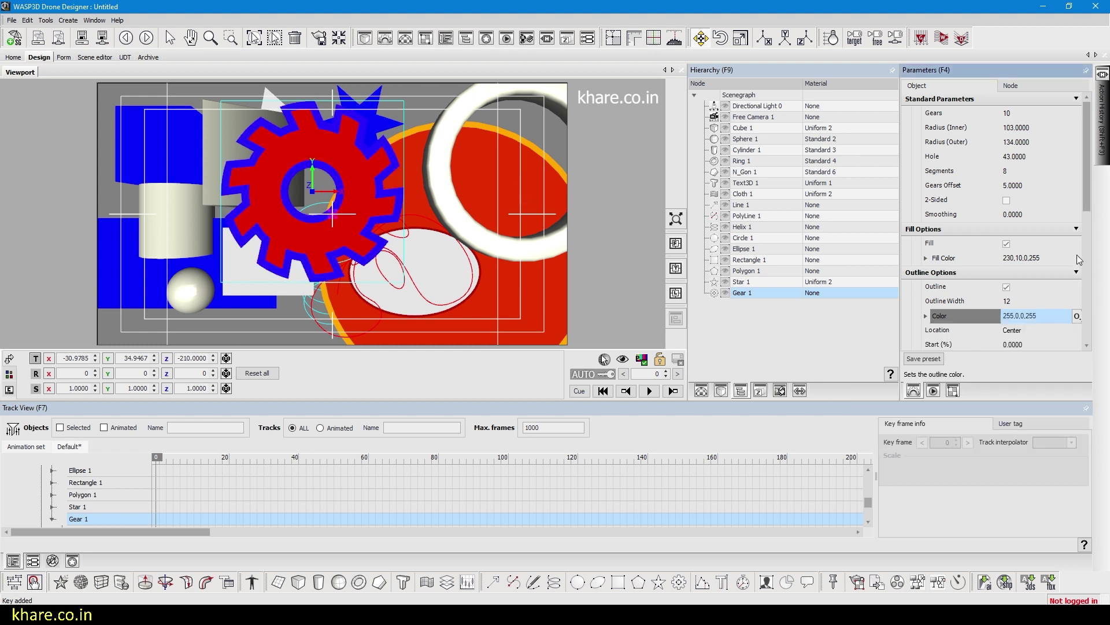
drag(1088, 209, 1080, 339)
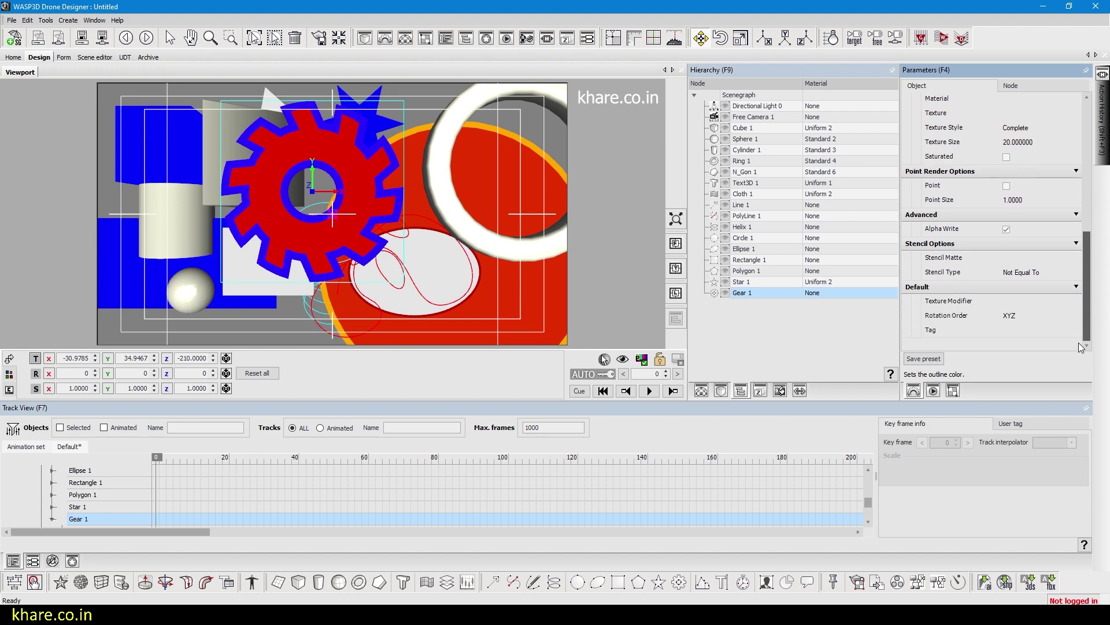